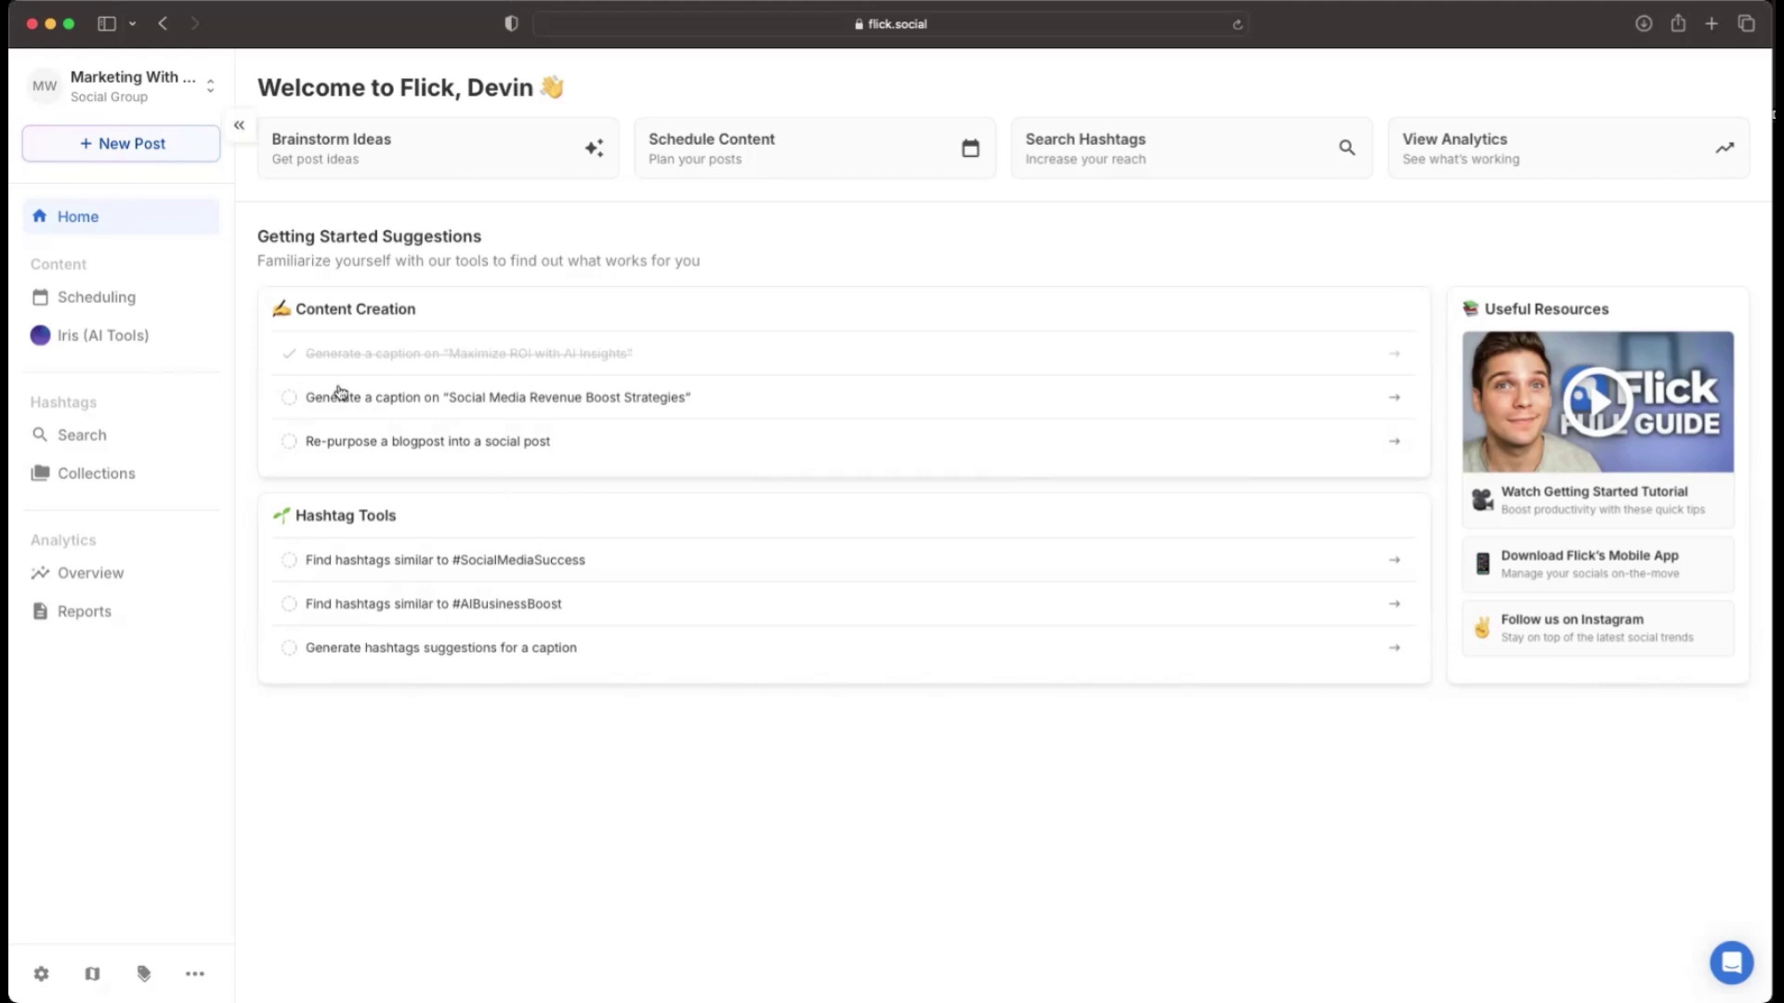
Go to the Iris AI tools page, then to the Scheduling content calendar.
click(140, 346)
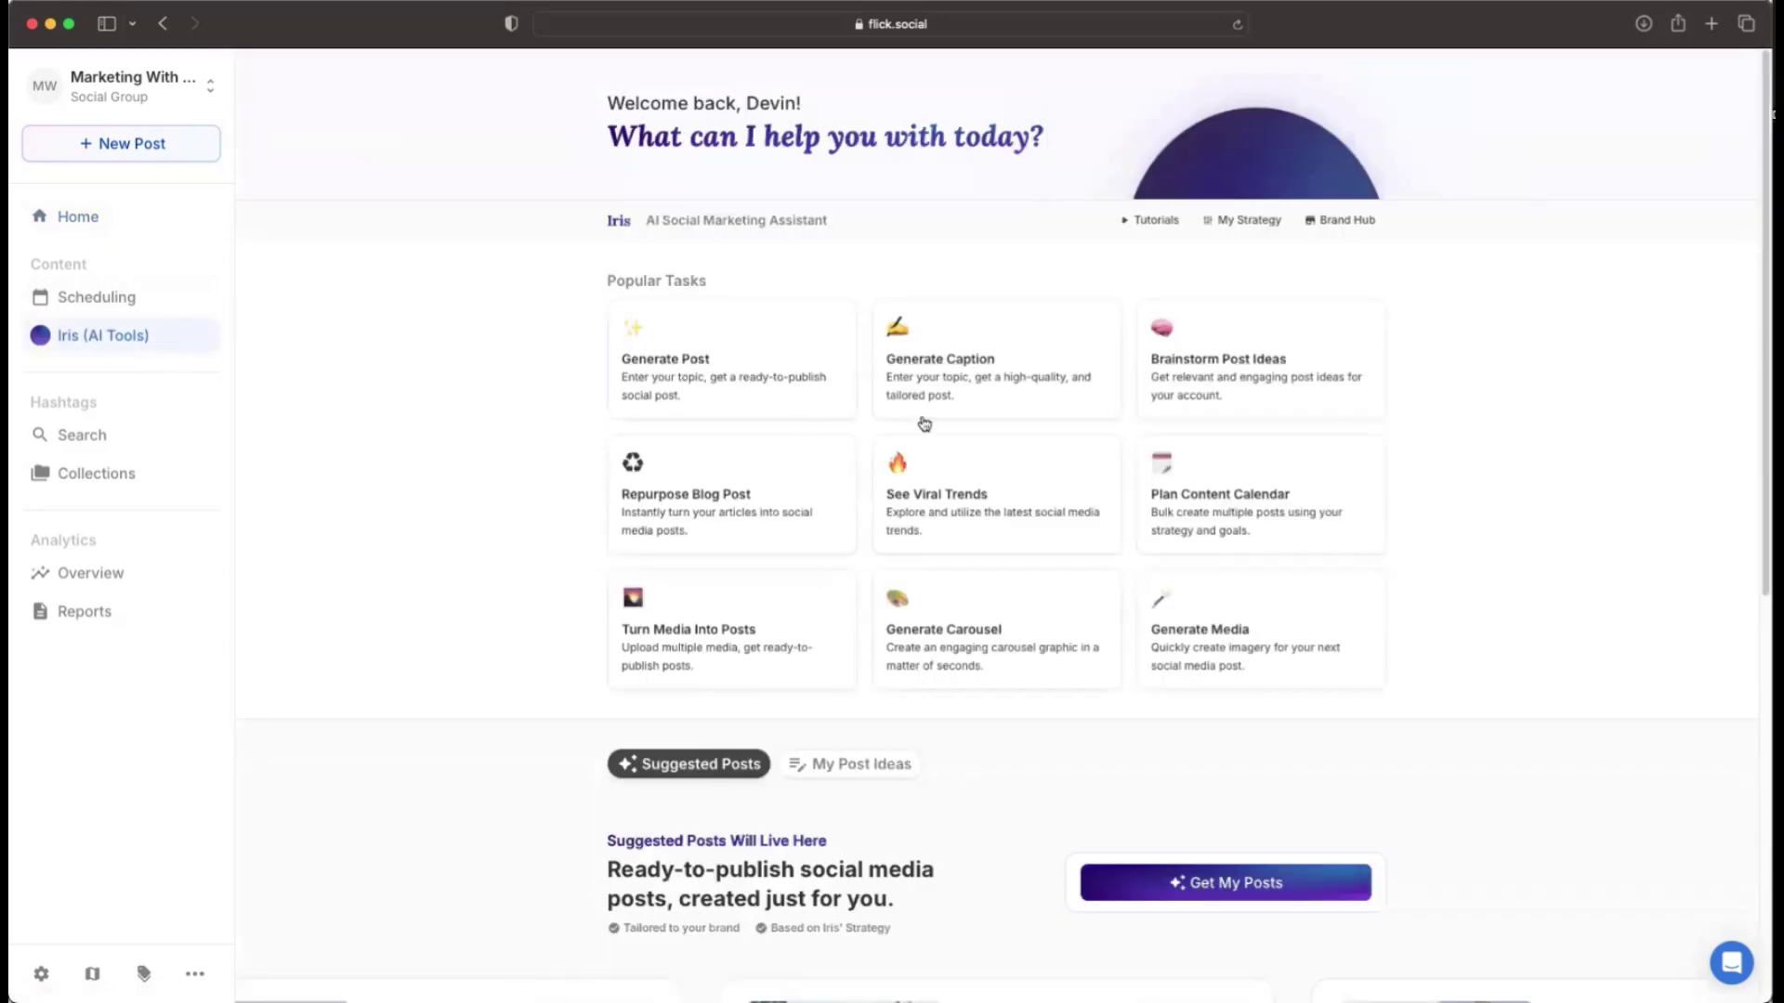
click(96, 300)
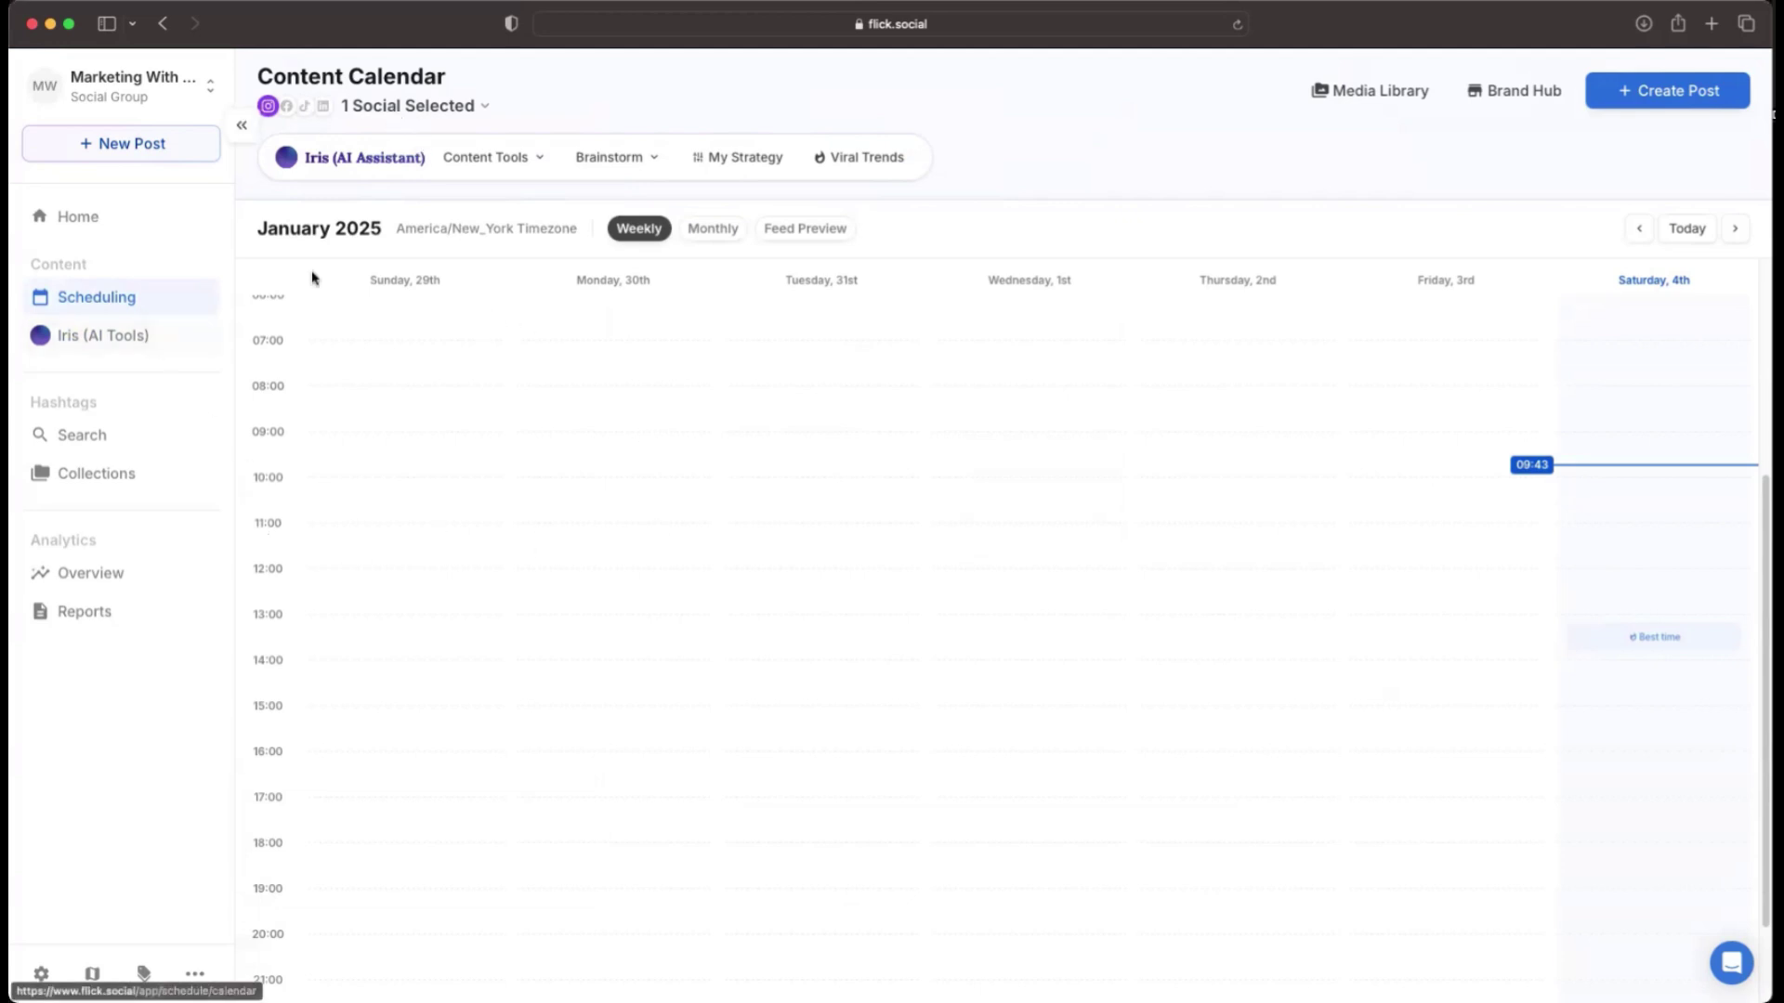
Start a new post, attach the first library video and move to the Caption section.
click(1631, 100)
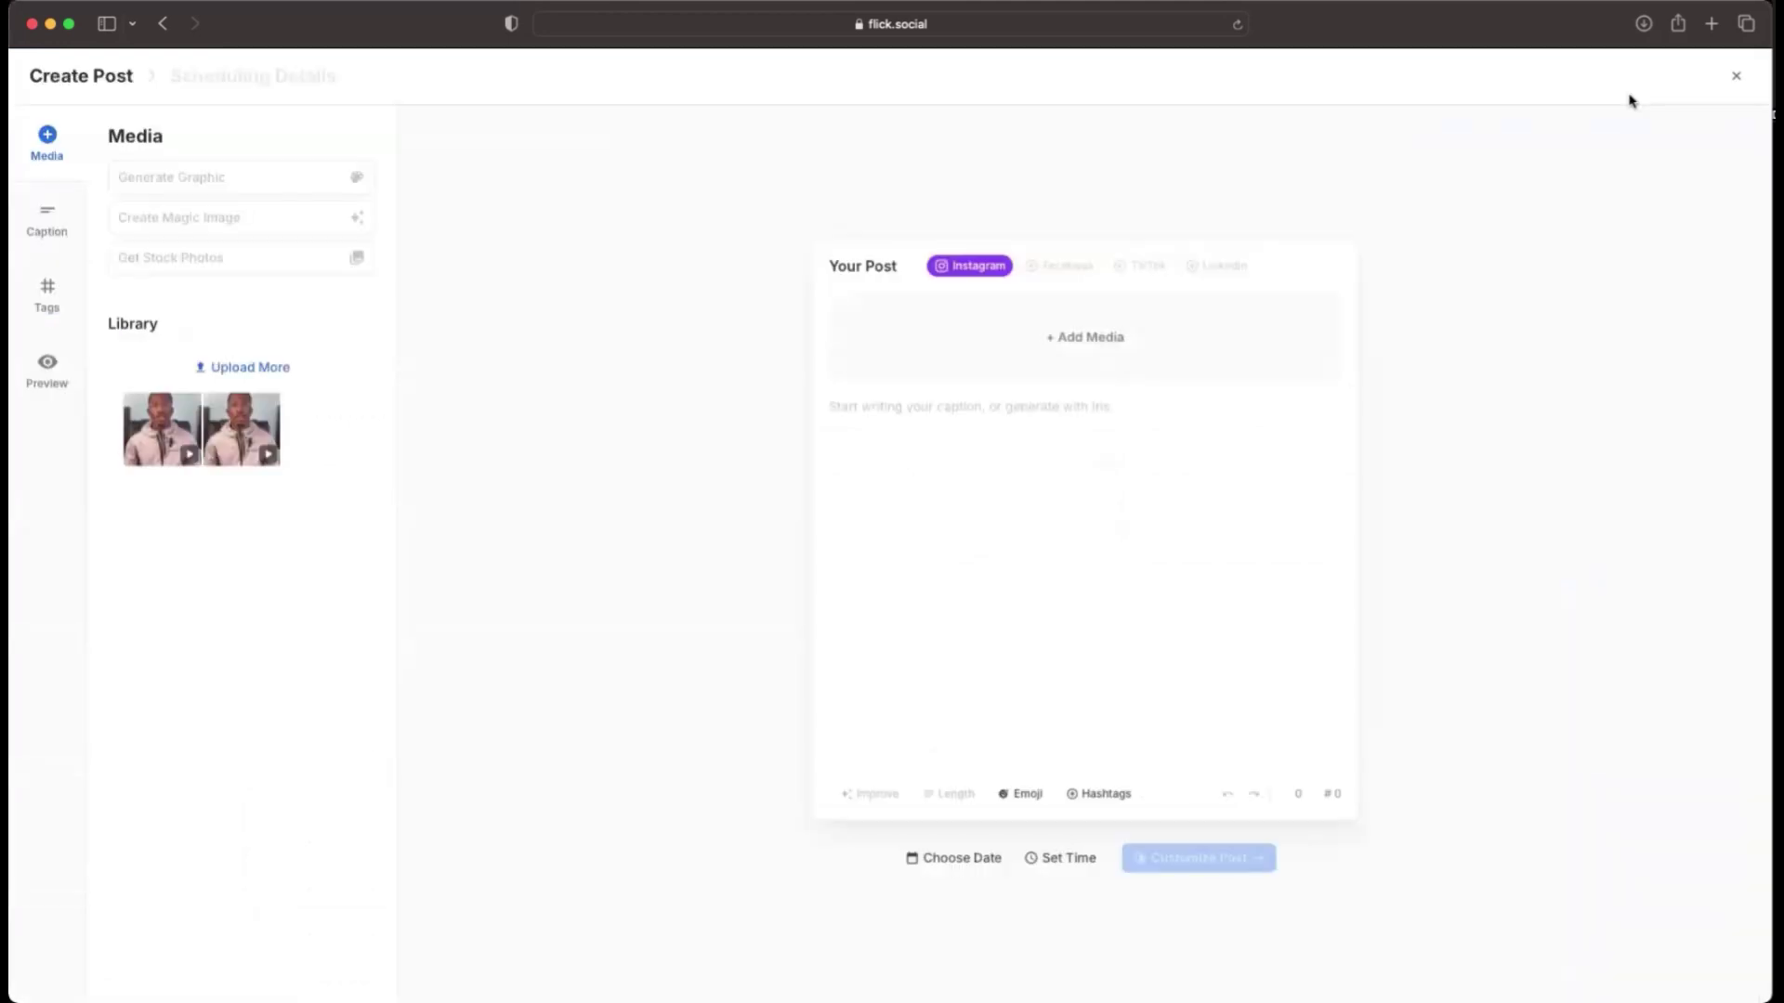
click(161, 438)
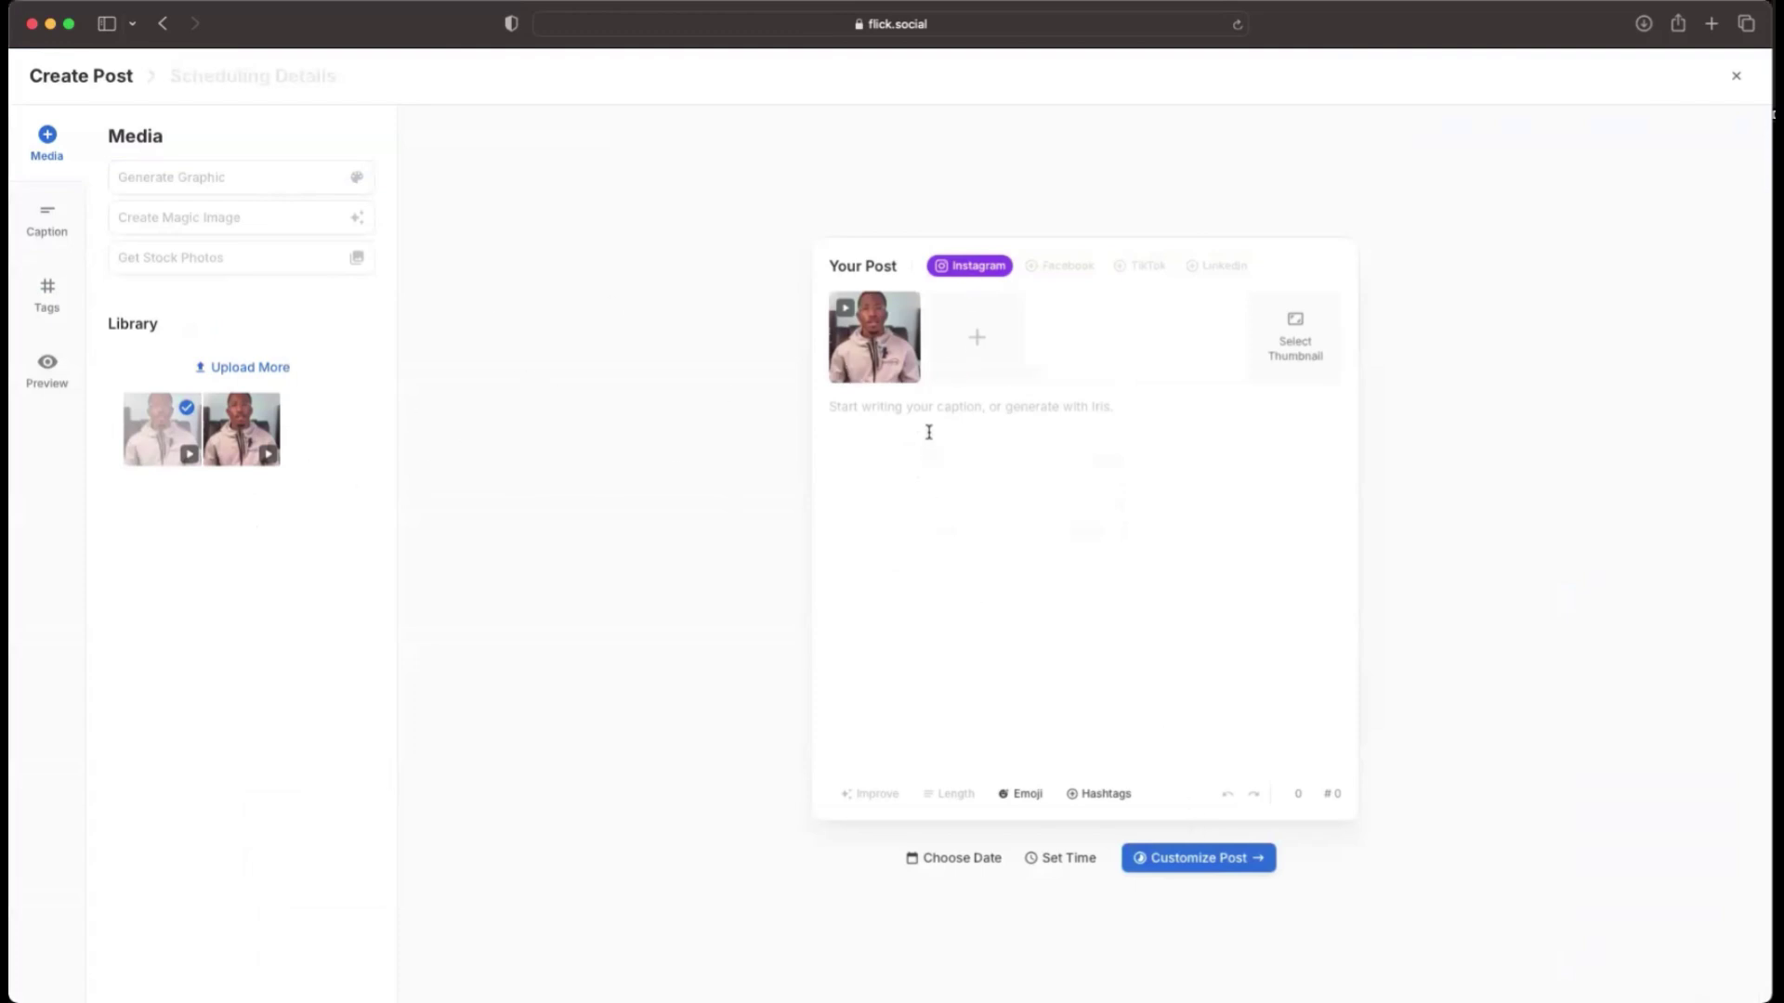
click(60, 231)
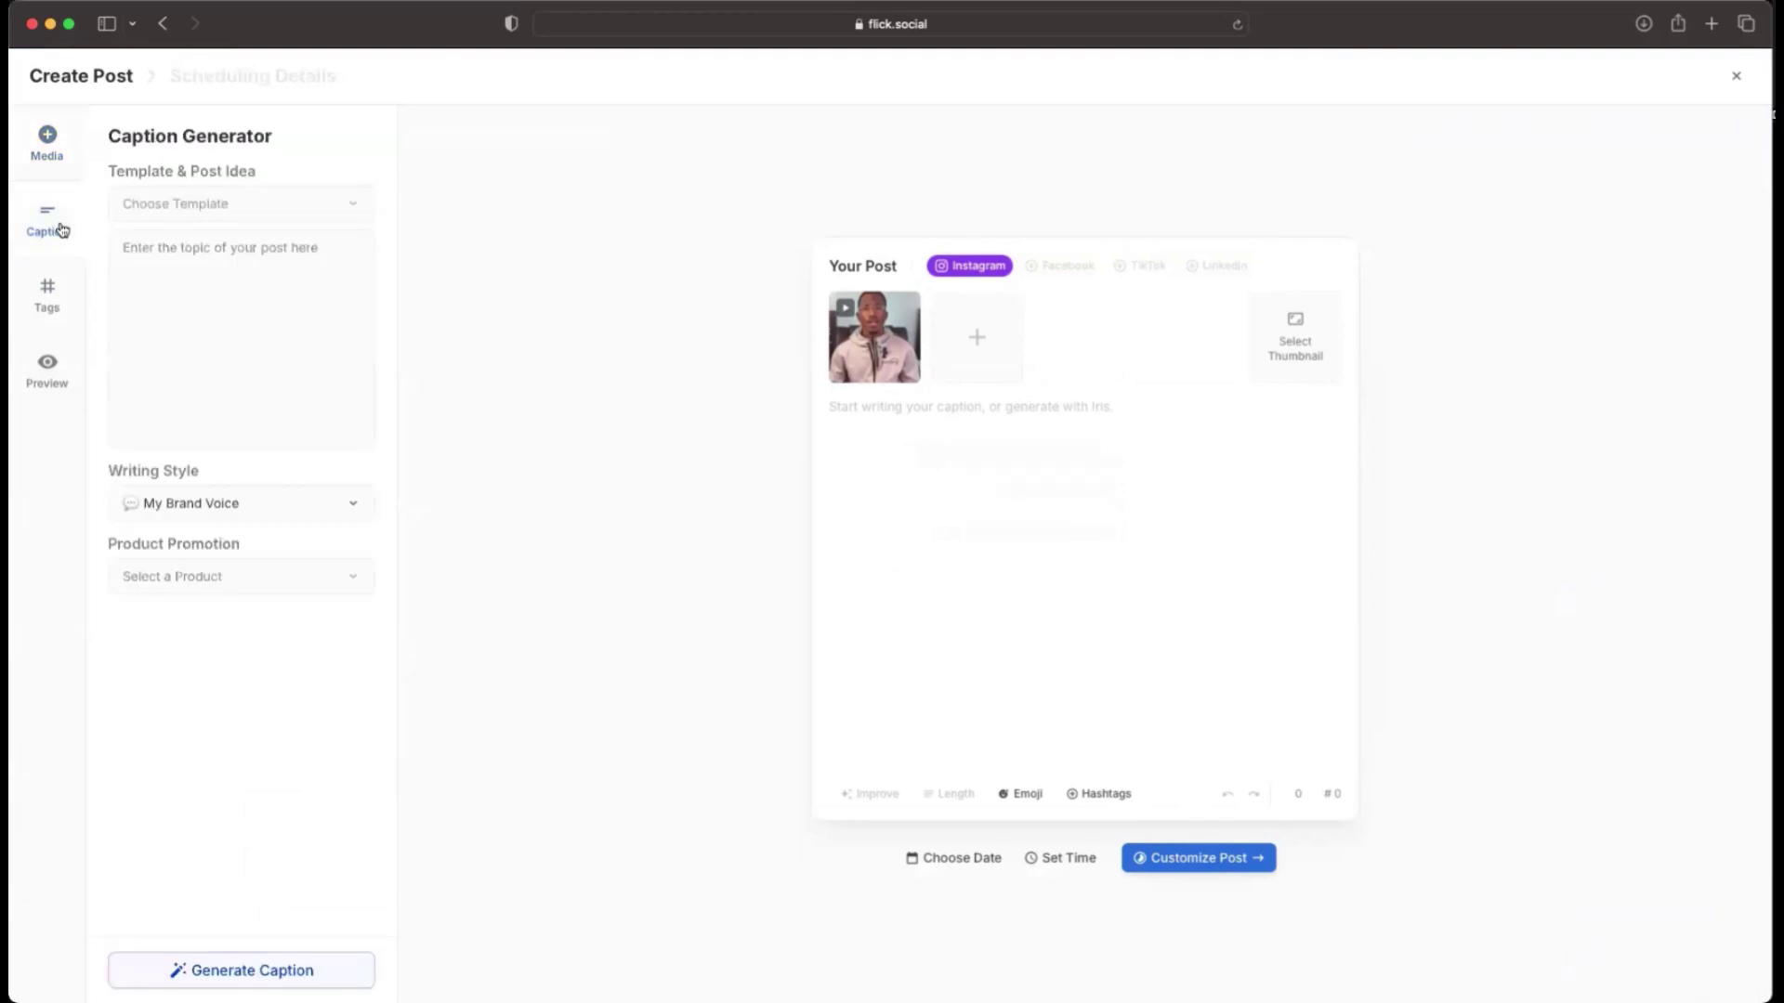
Choose the Industry FAQ template from the Informational caption templates.
click(220, 210)
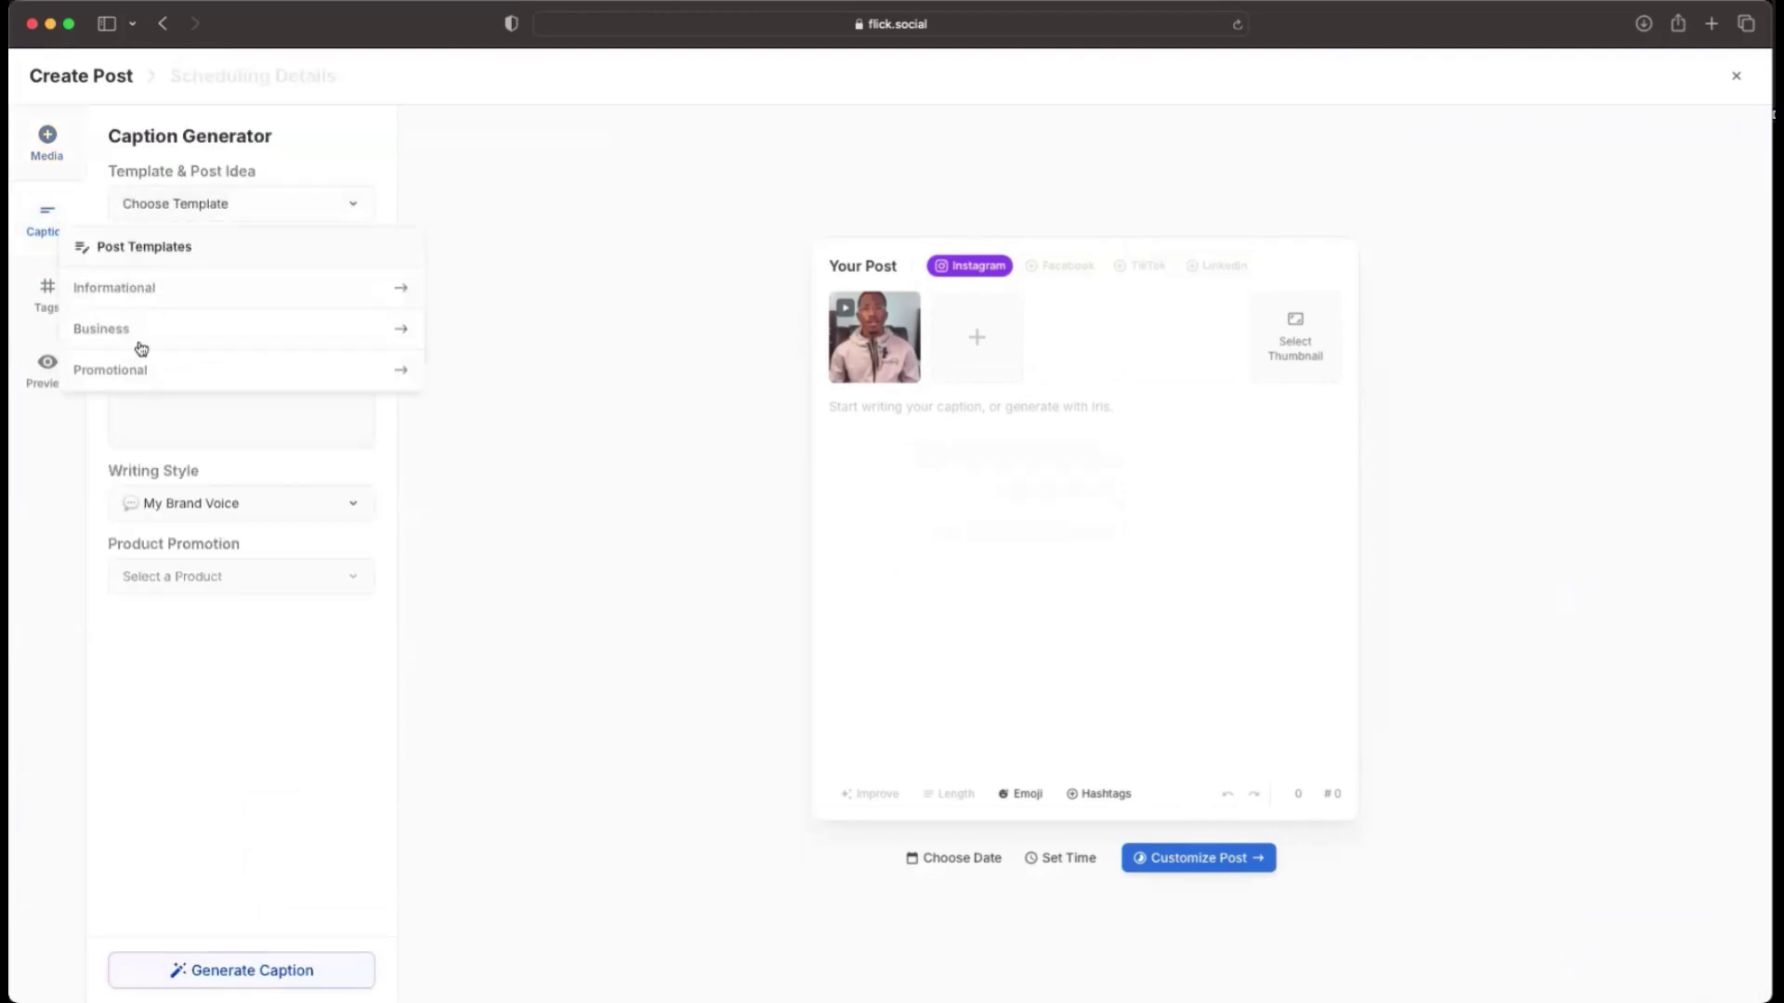
click(143, 297)
click(185, 346)
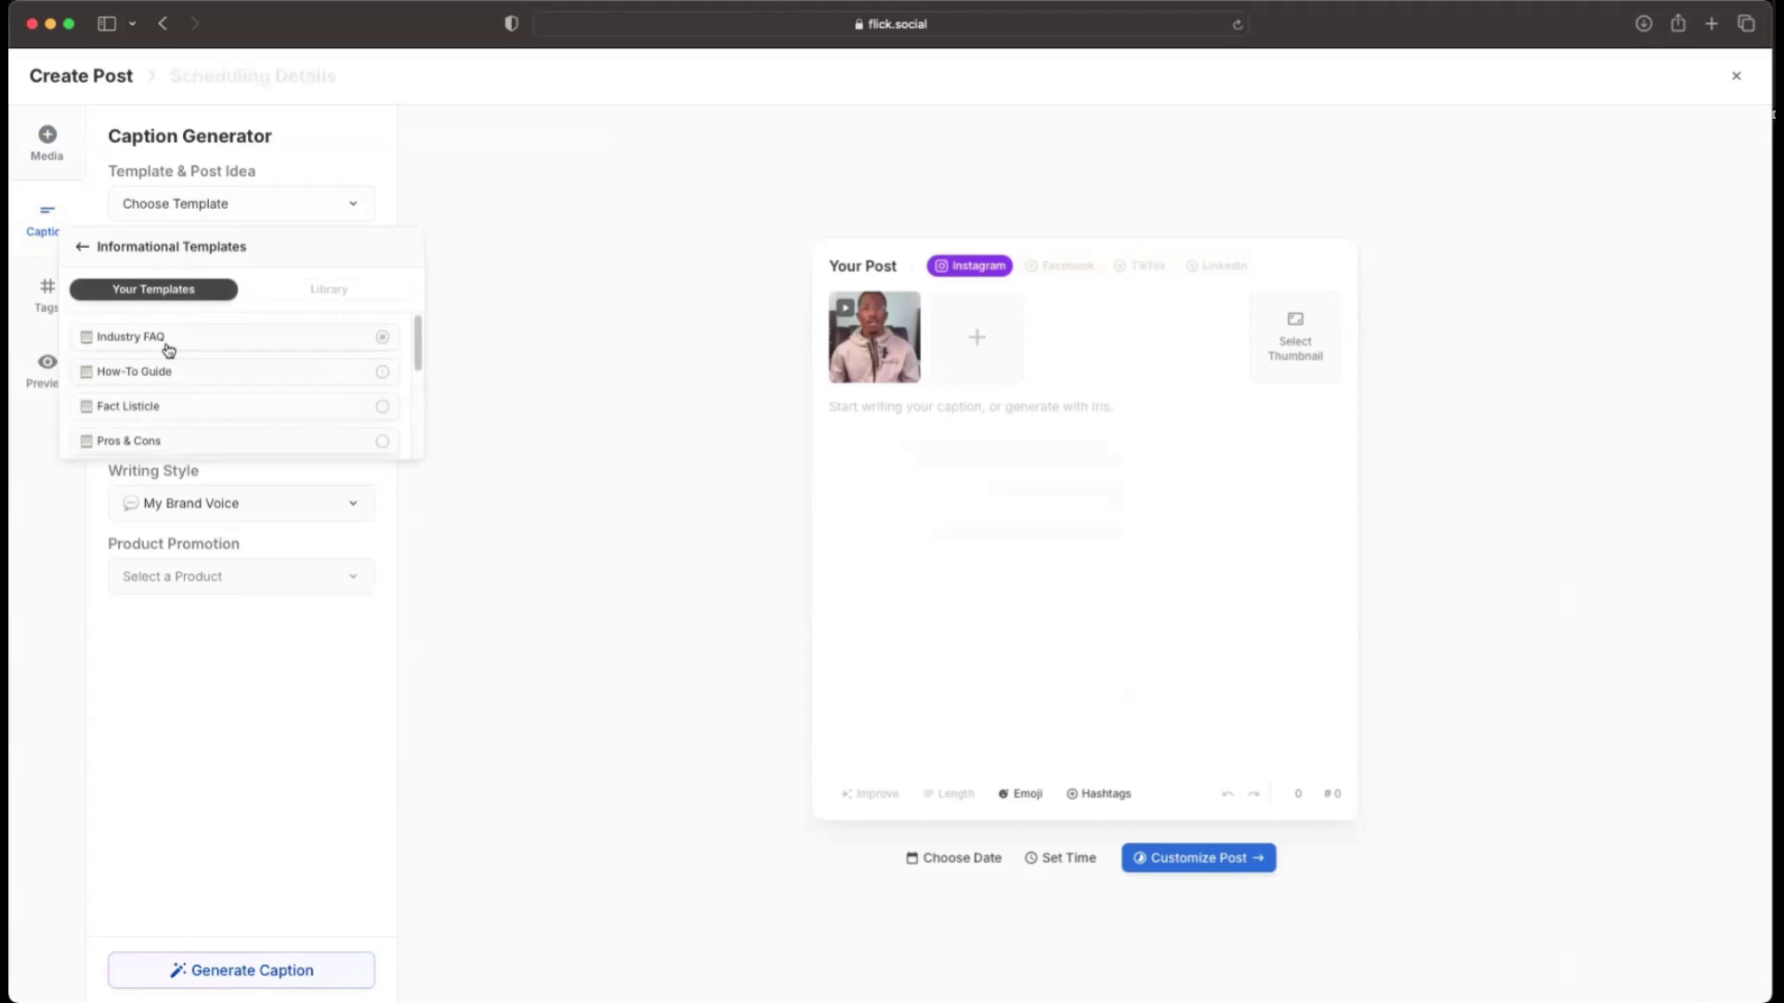
click(168, 348)
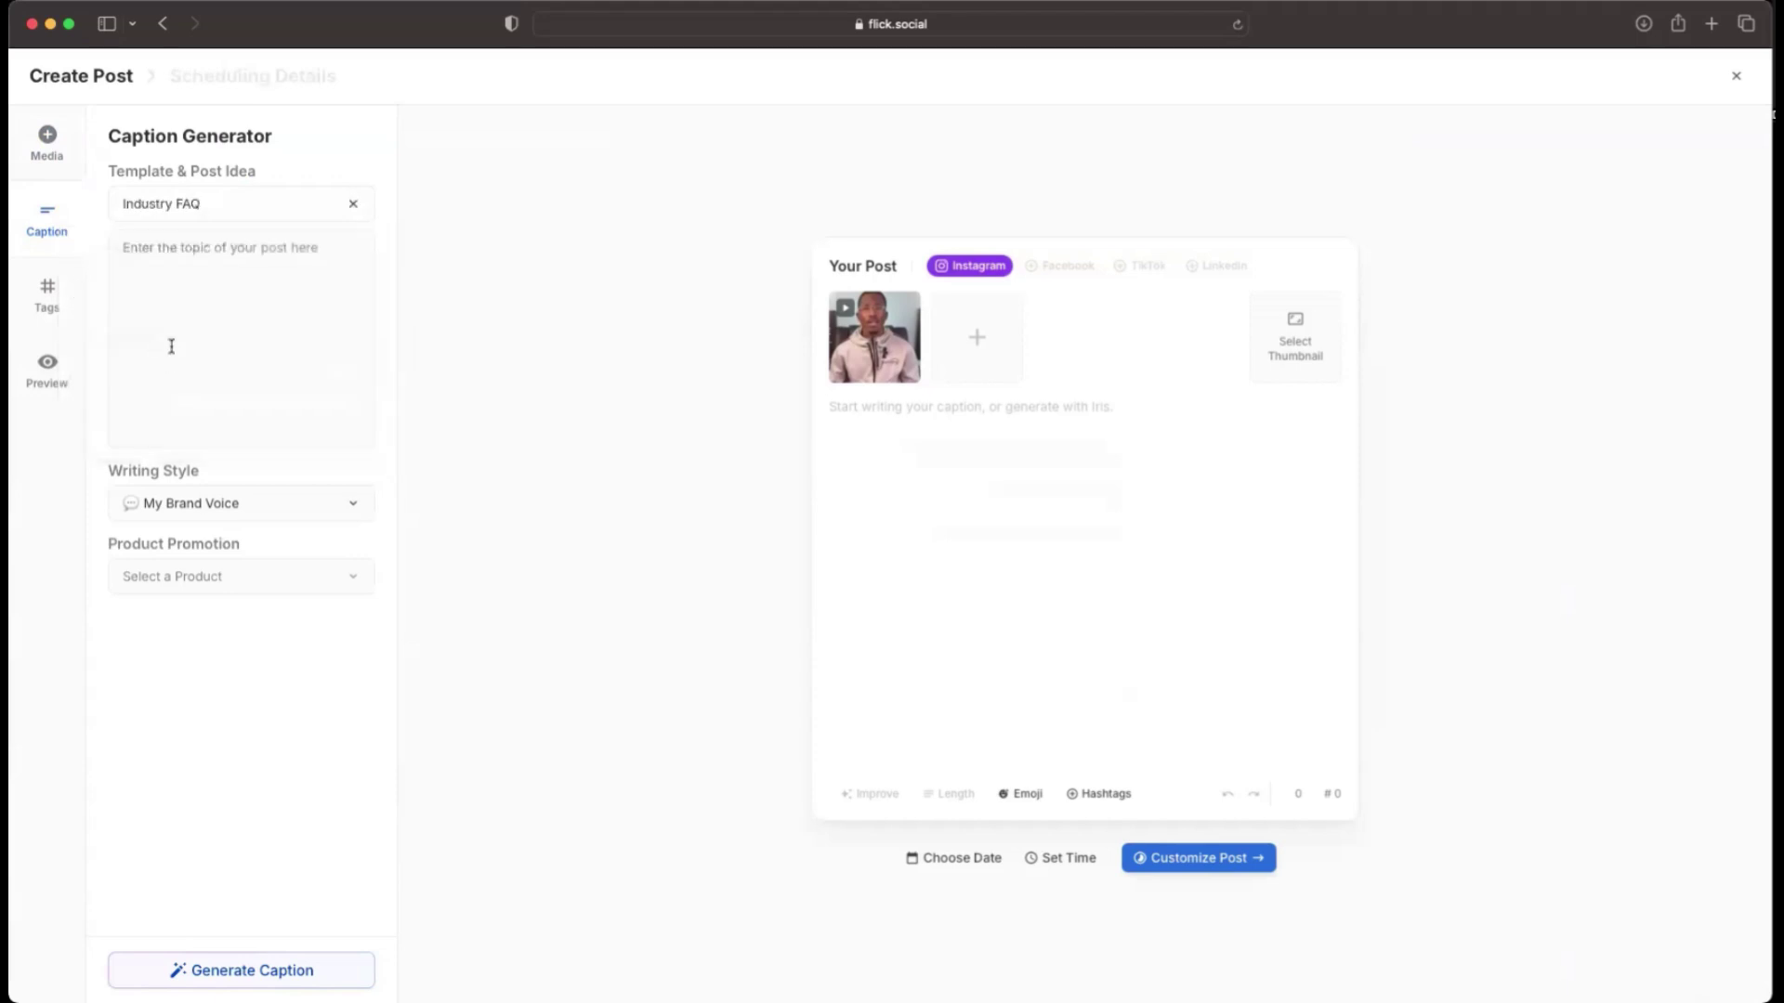
Enter the ChatGPT Tutorial topic and generate an AI caption from it.
click(167, 257)
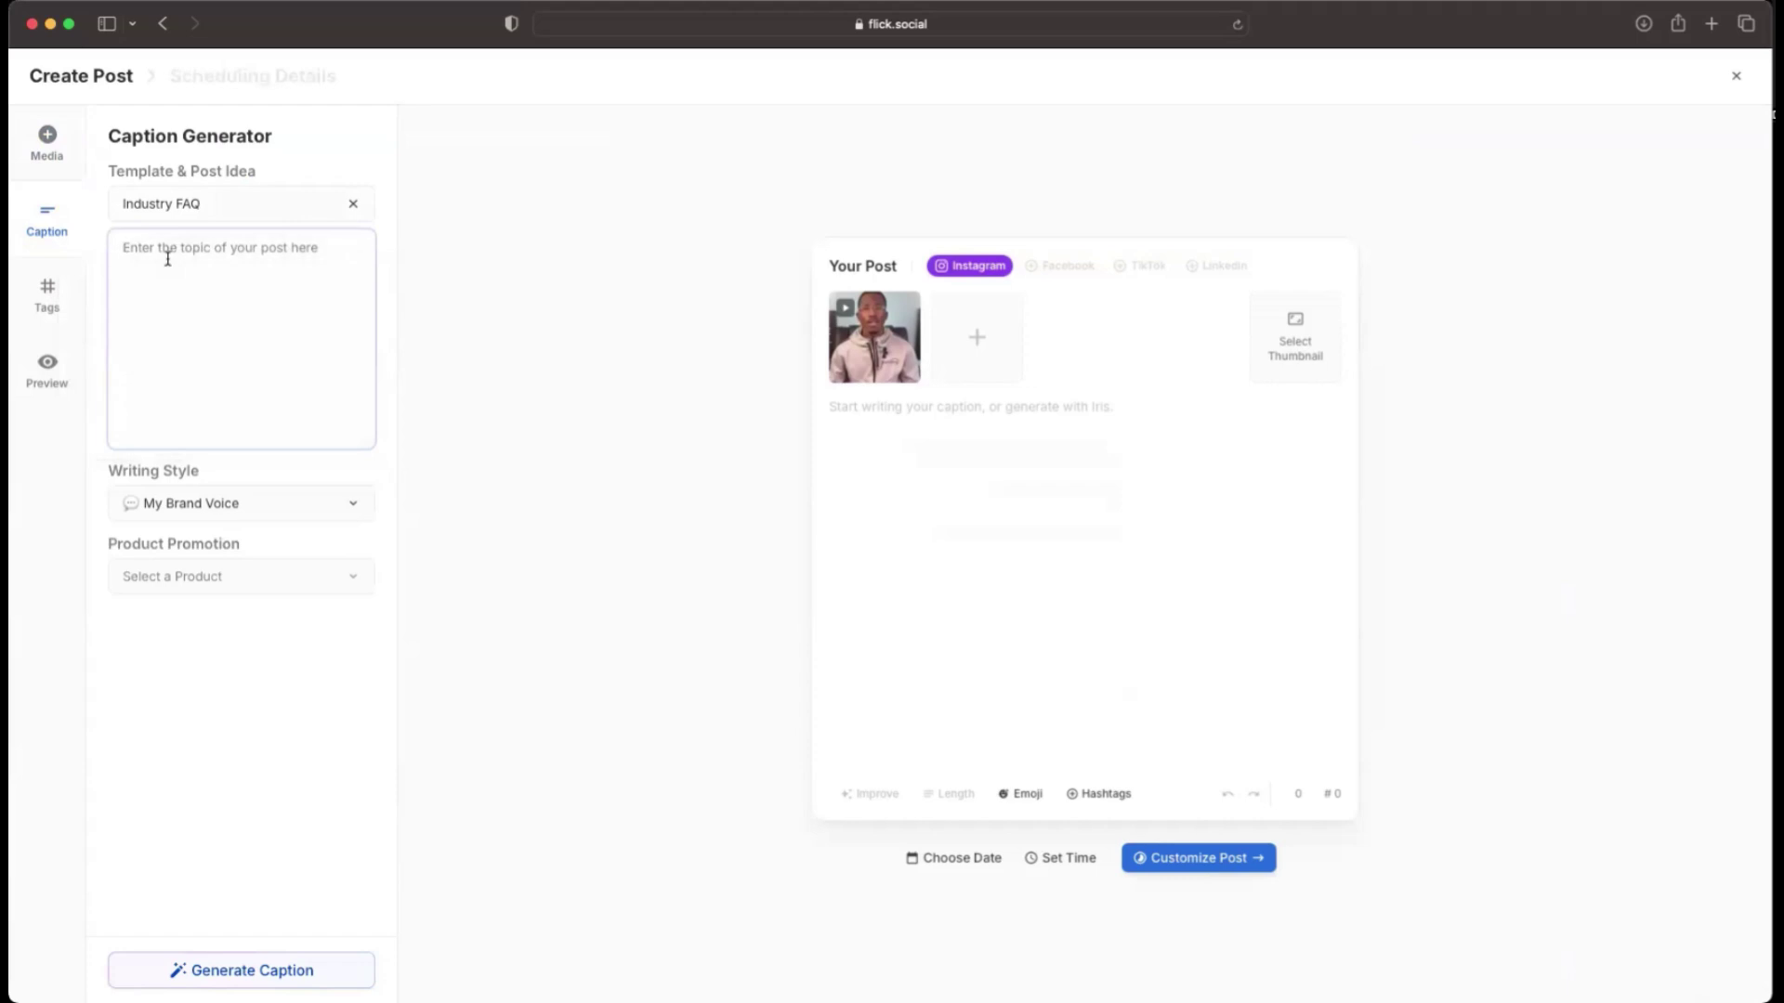
text(c)
click(223, 970)
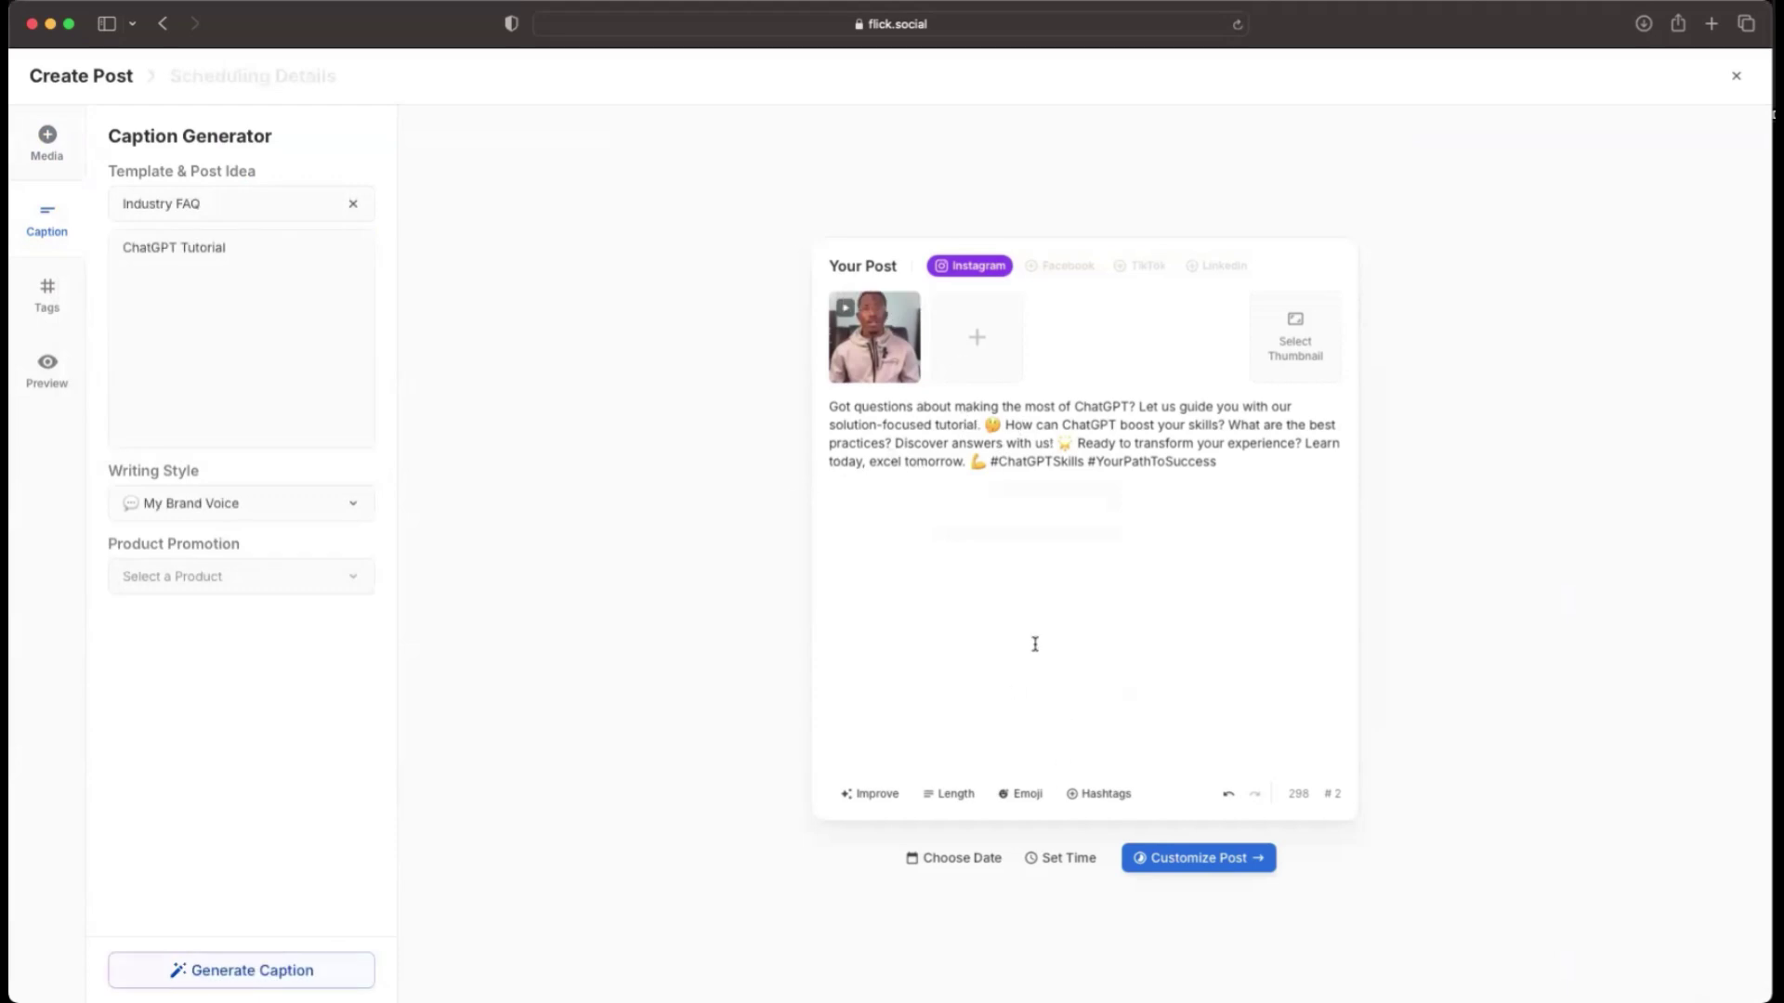
Continue to scheduling details, make the post a Reel and review location and first-comment options.
click(1195, 858)
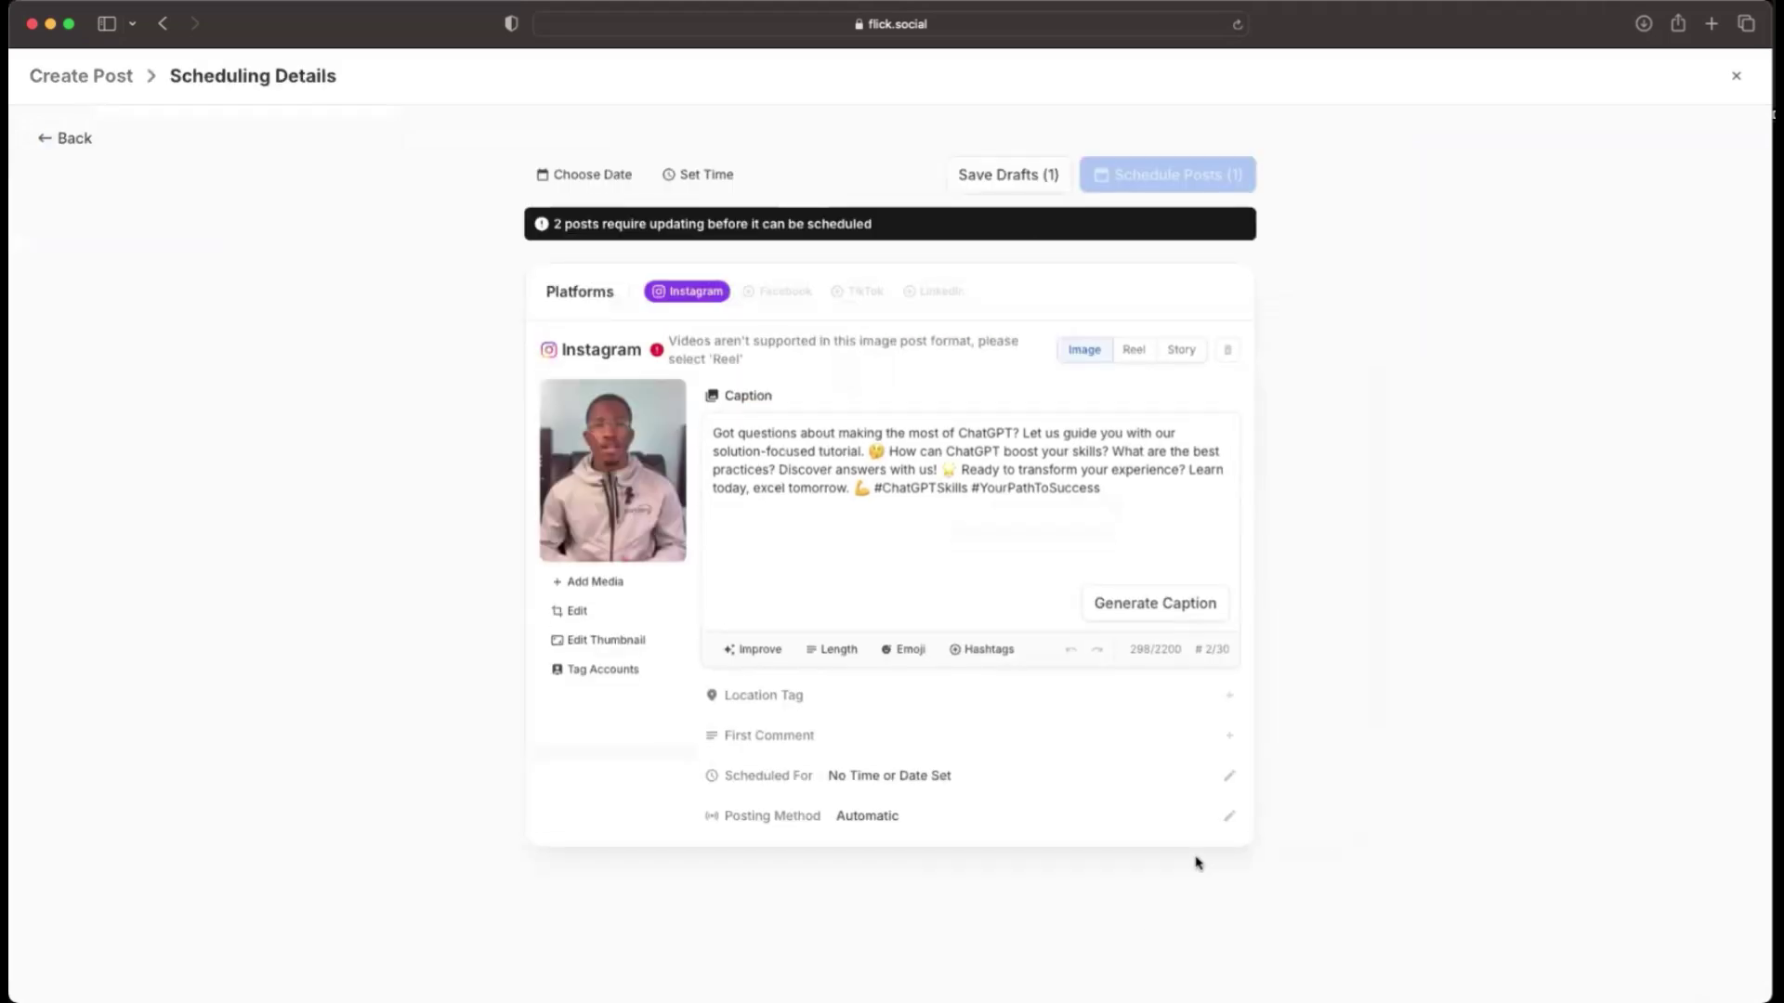
click(1133, 351)
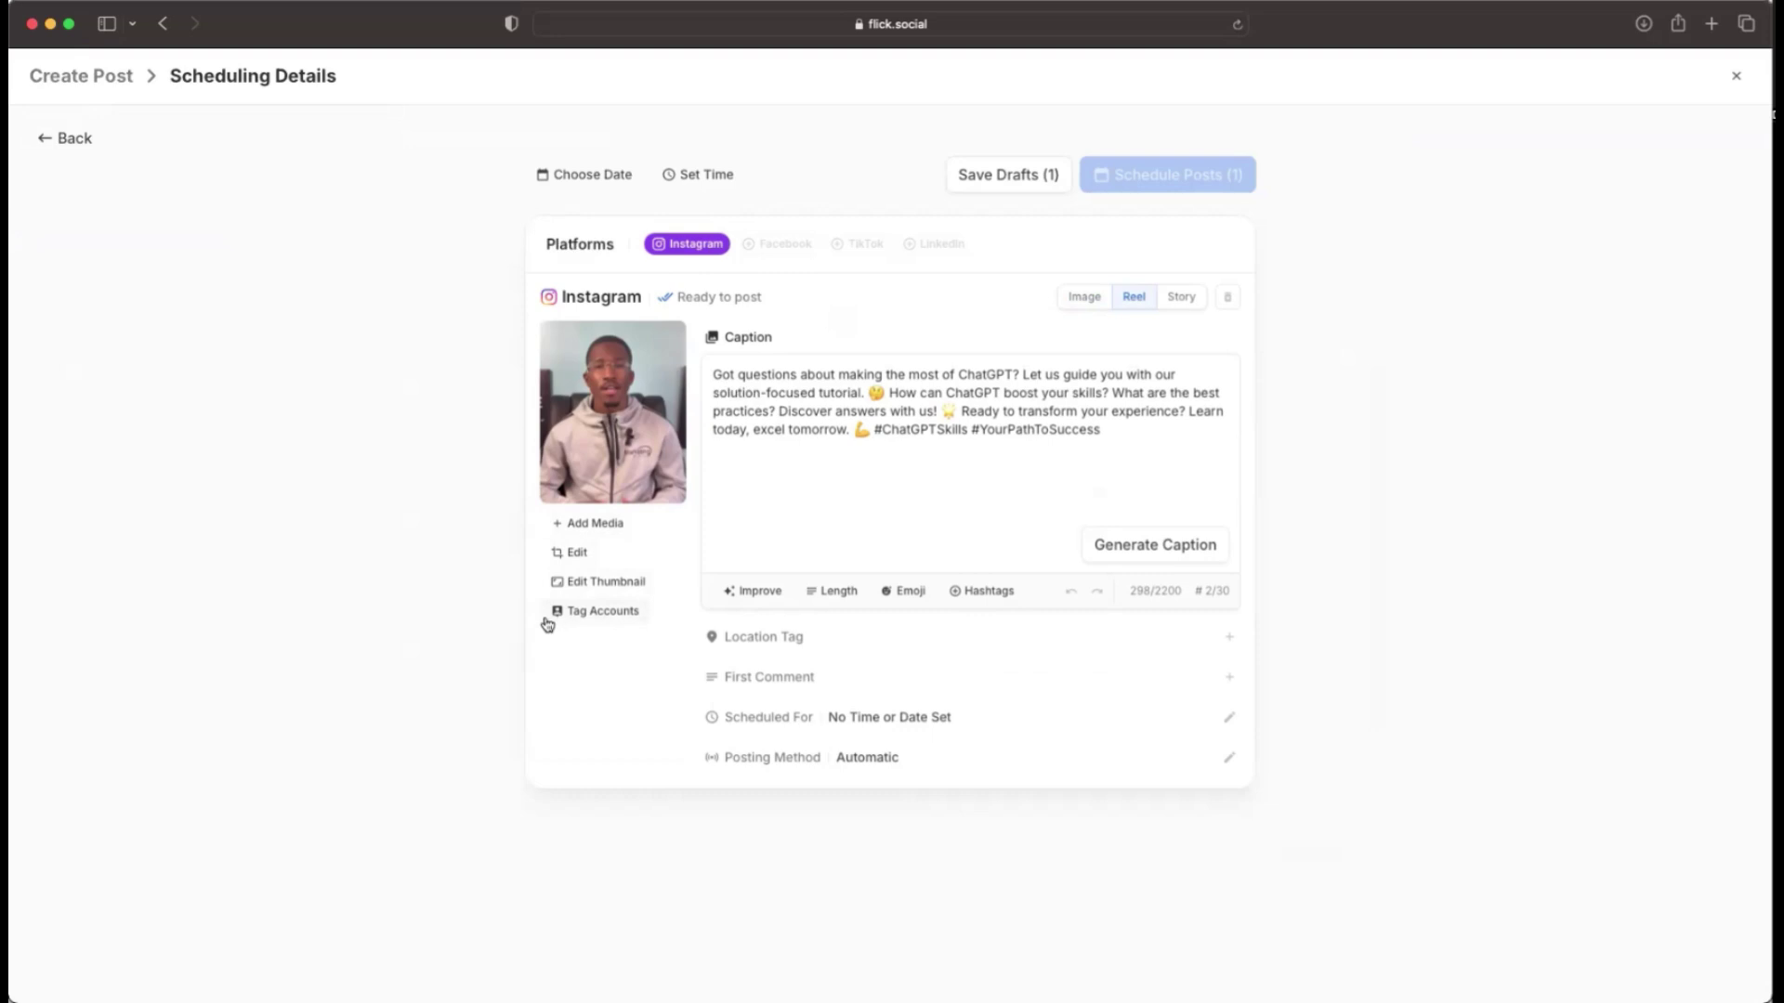
click(848, 643)
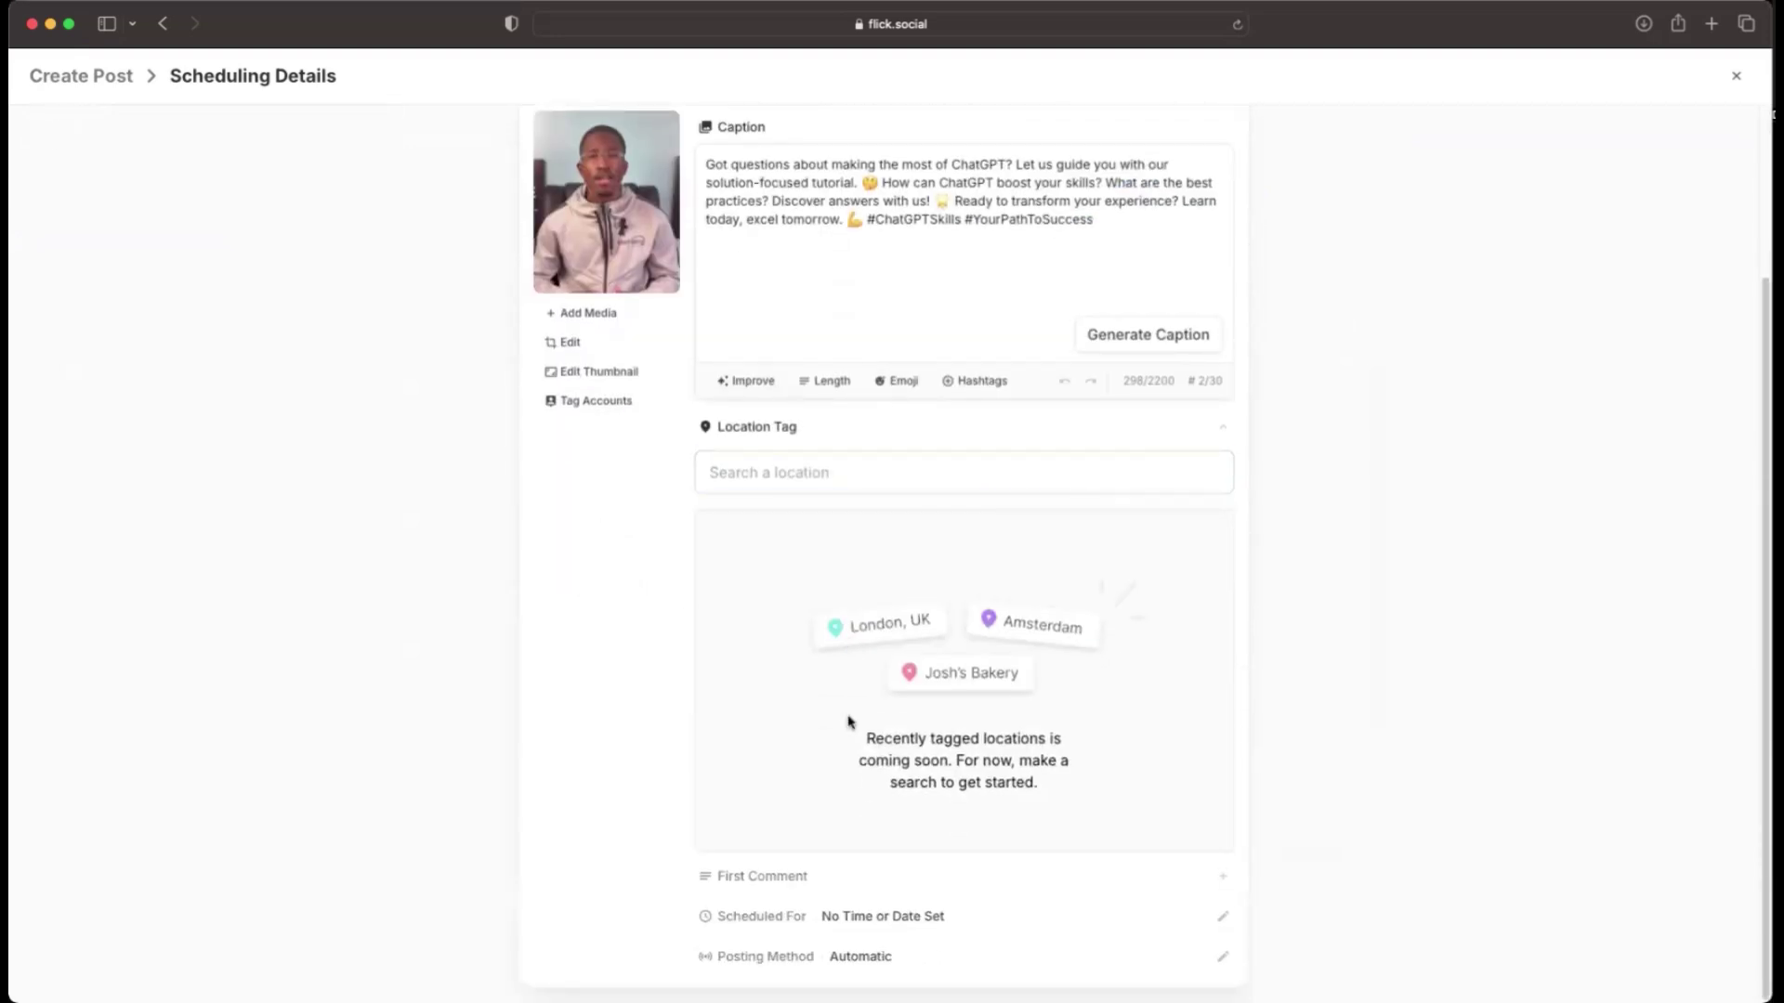
click(778, 878)
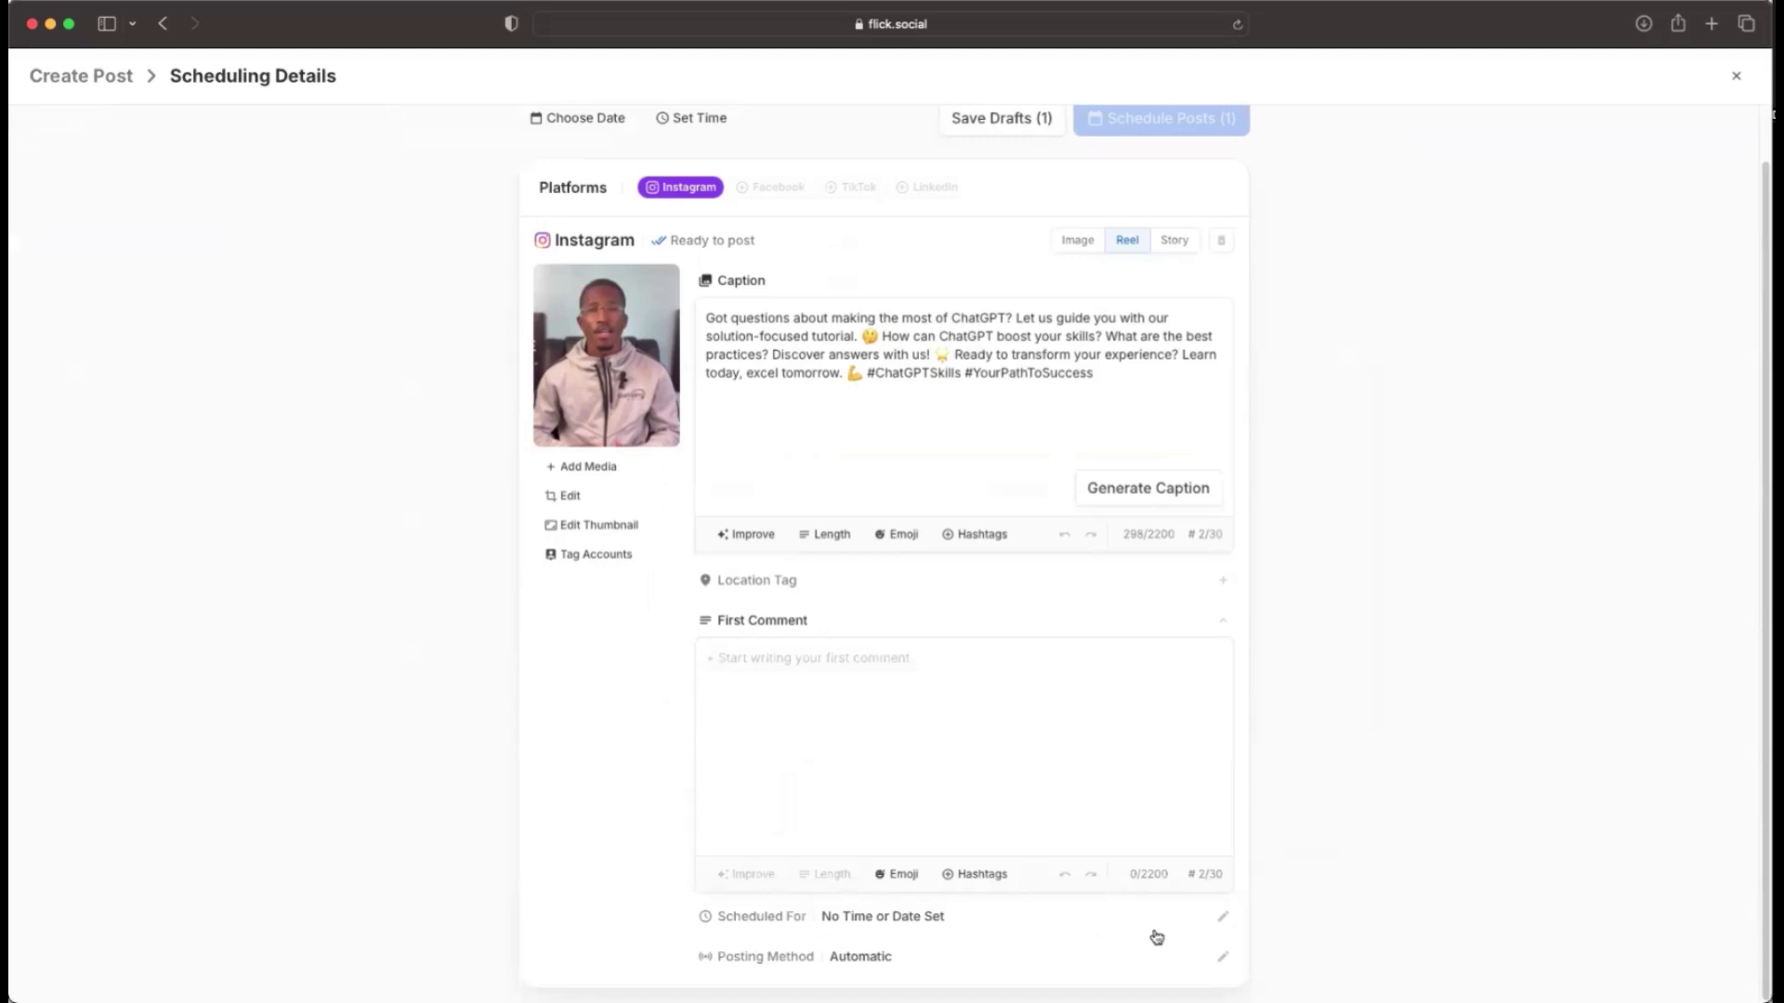
Schedule the Reel for January 6, 2025 at 10:00 AM.
click(1224, 924)
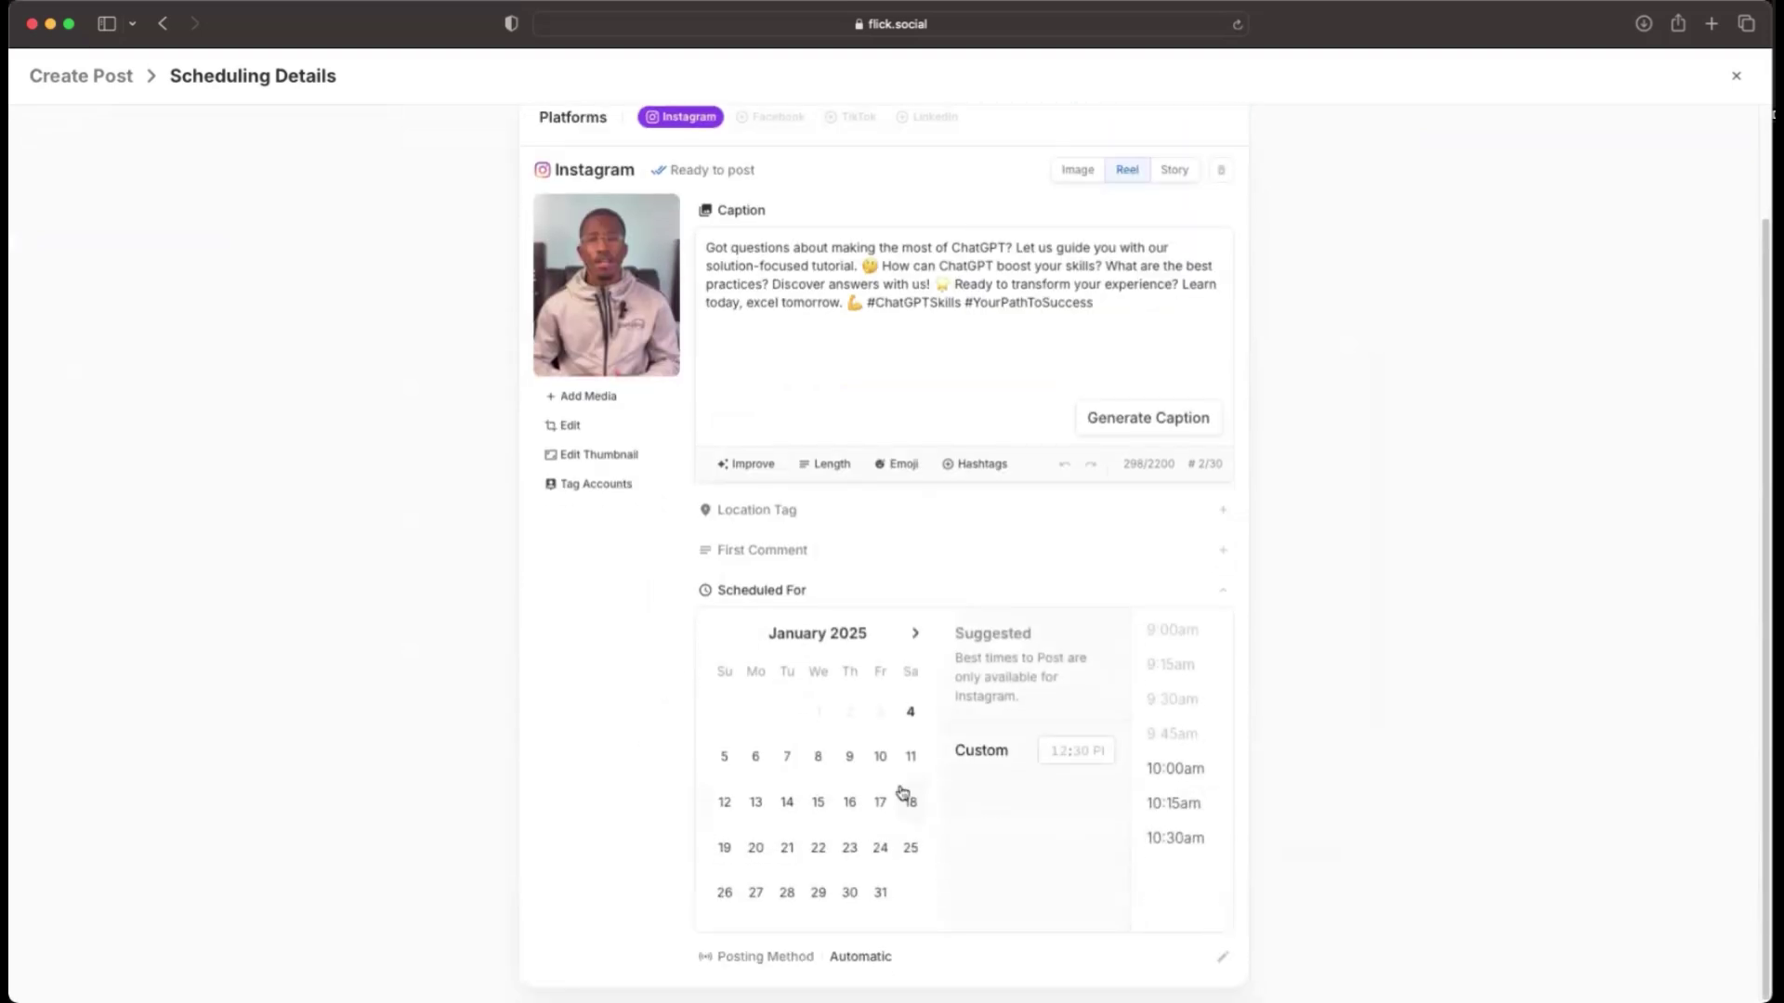
click(757, 761)
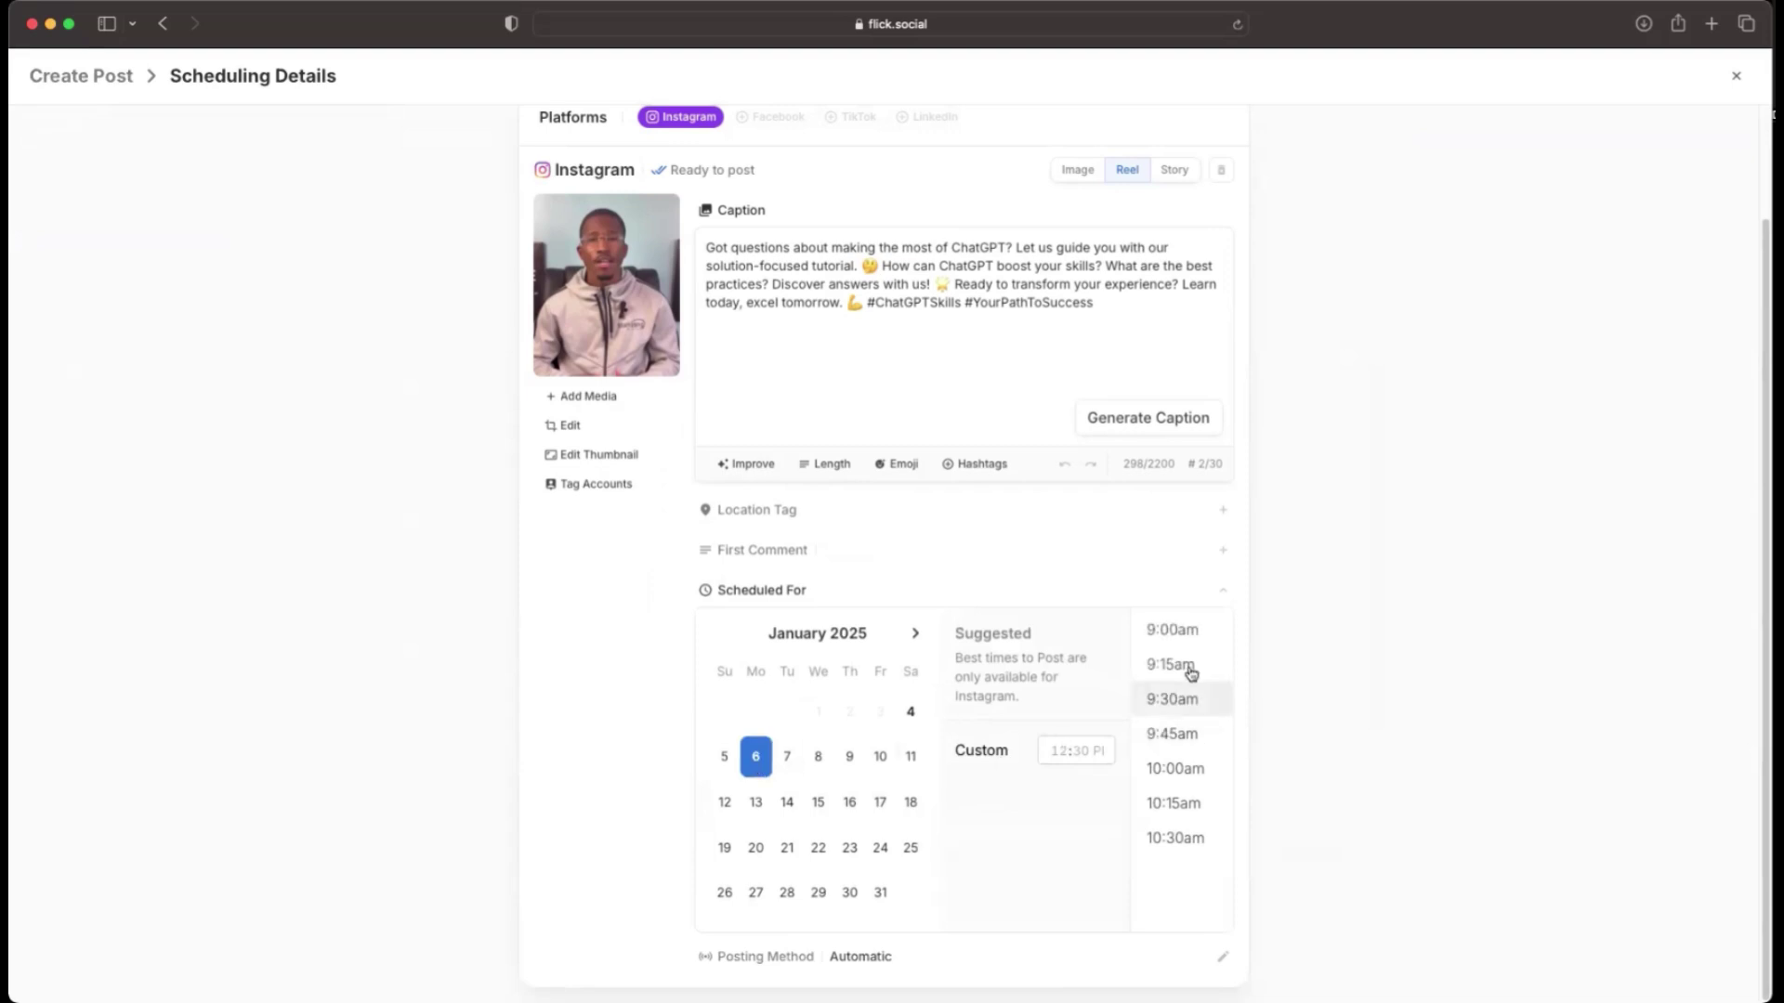
click(1182, 770)
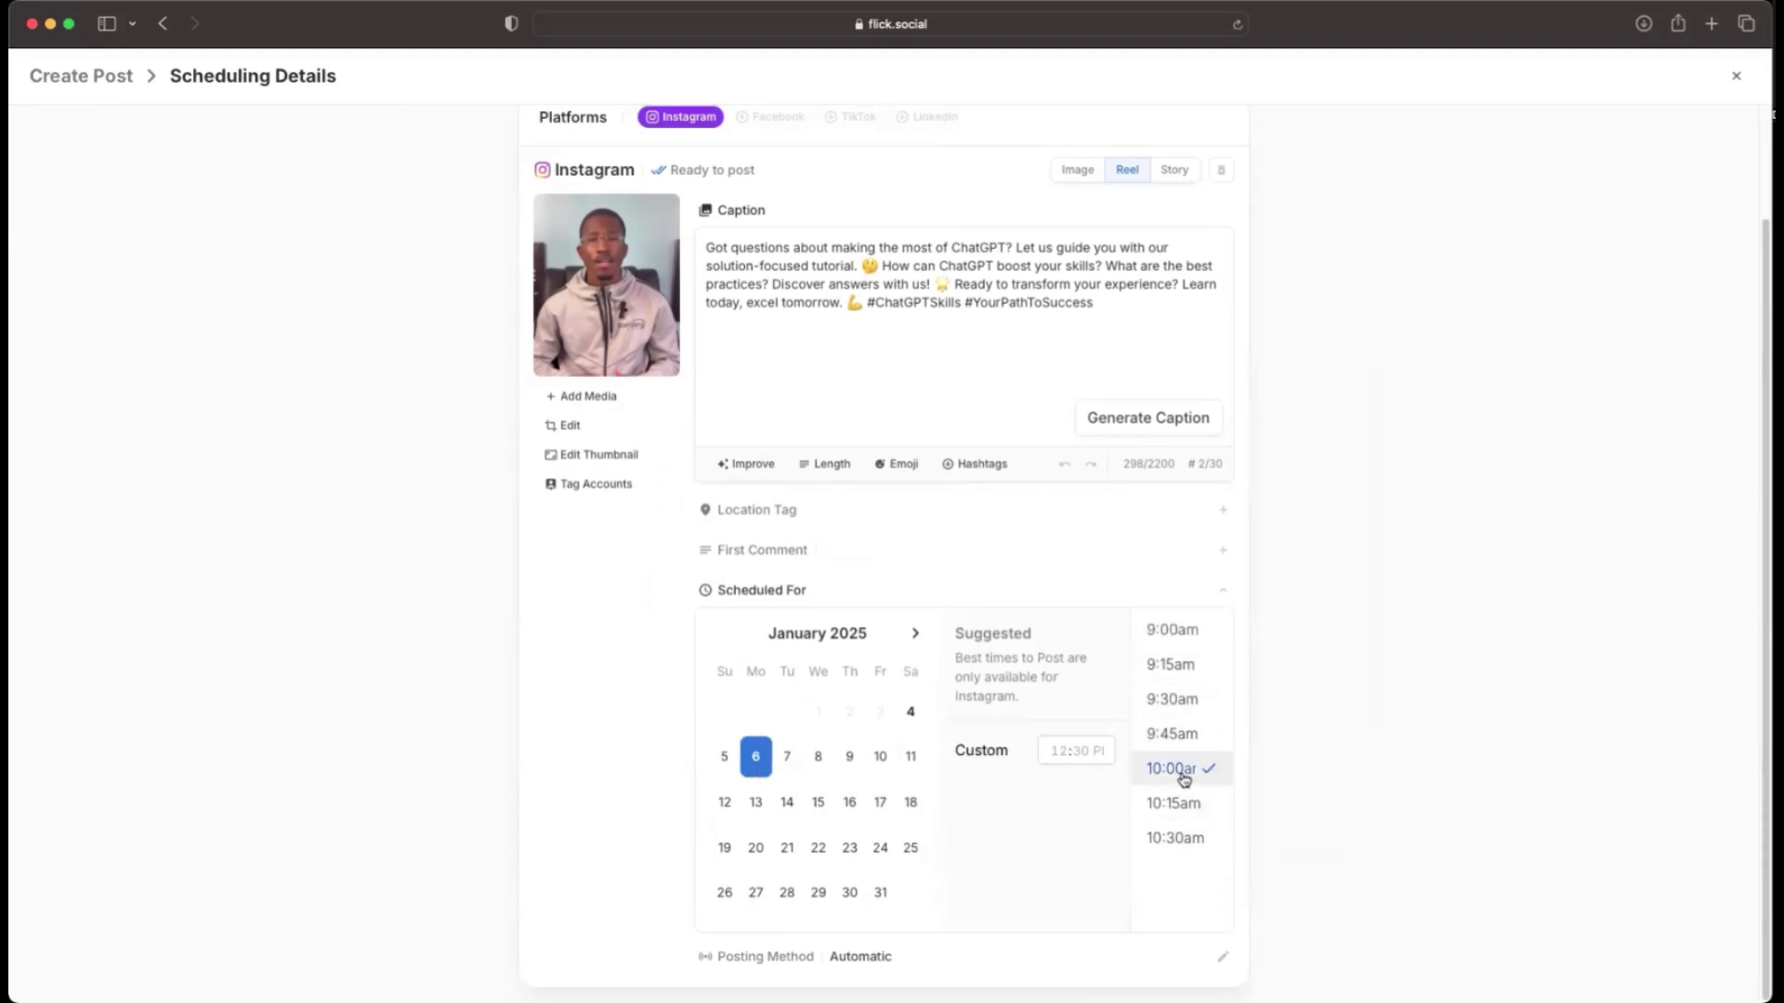
click(1031, 563)
scroll(1013, 566, up, 2)
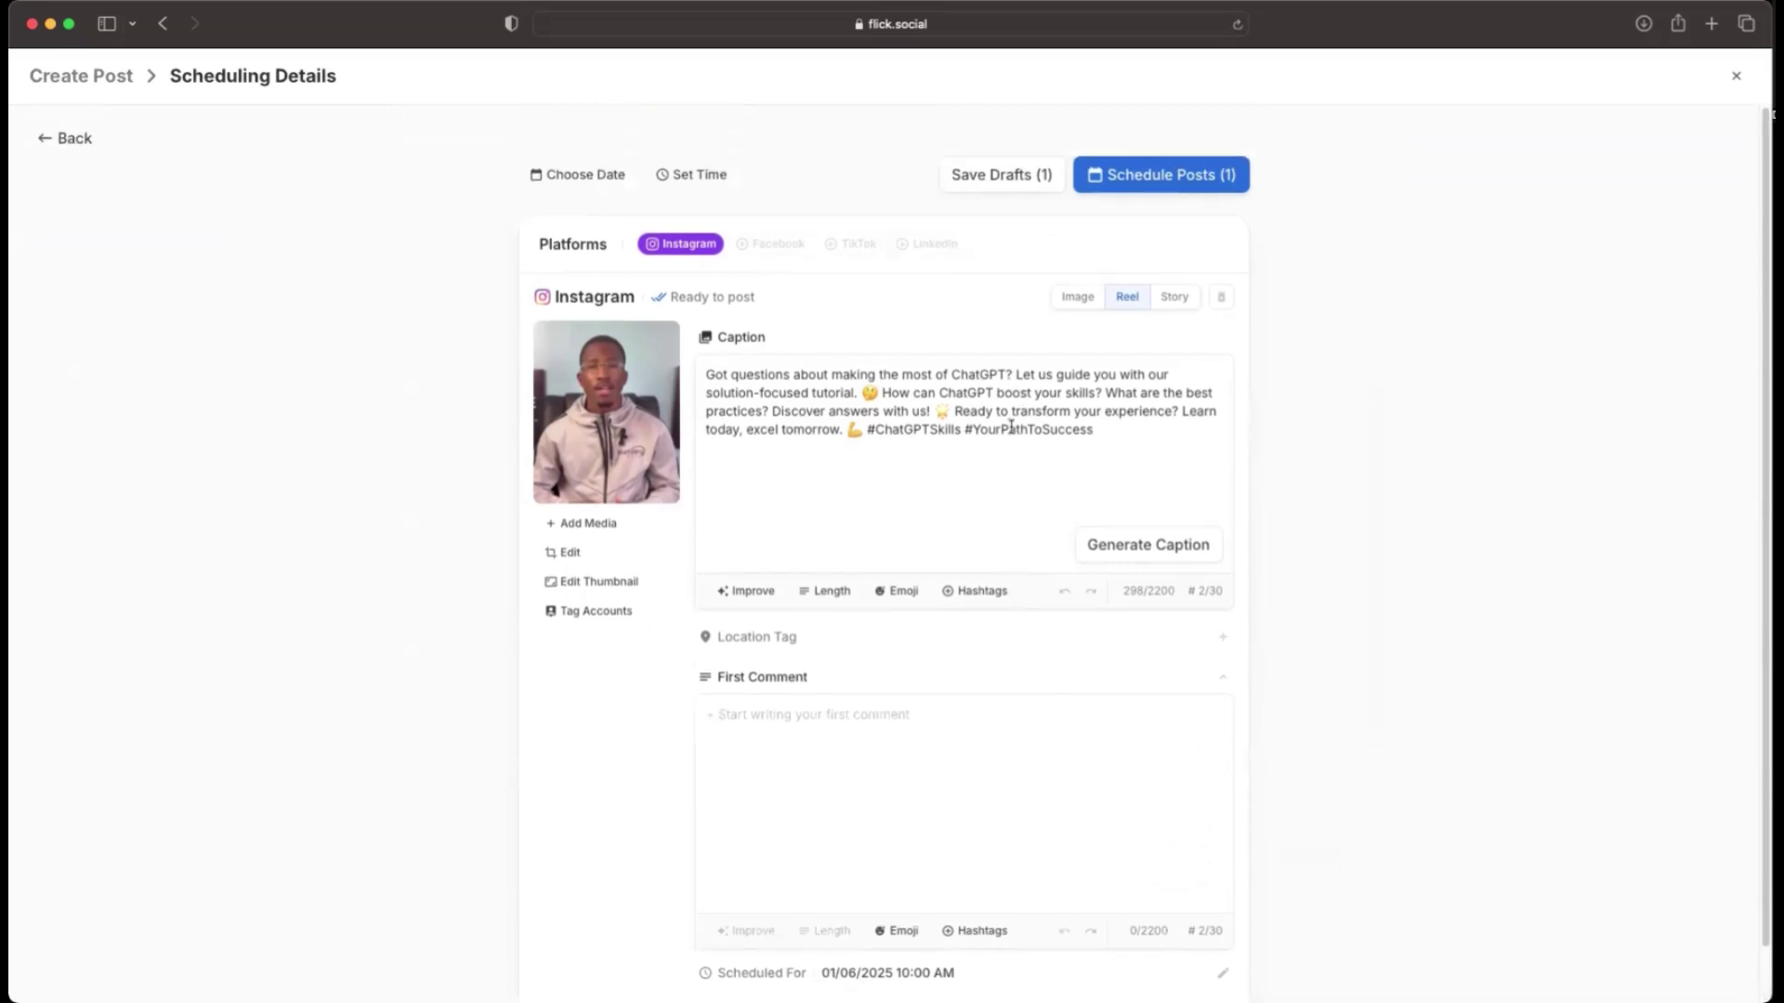
Submit the Reel with Schedule Posts and return to the content calendar.
click(1123, 178)
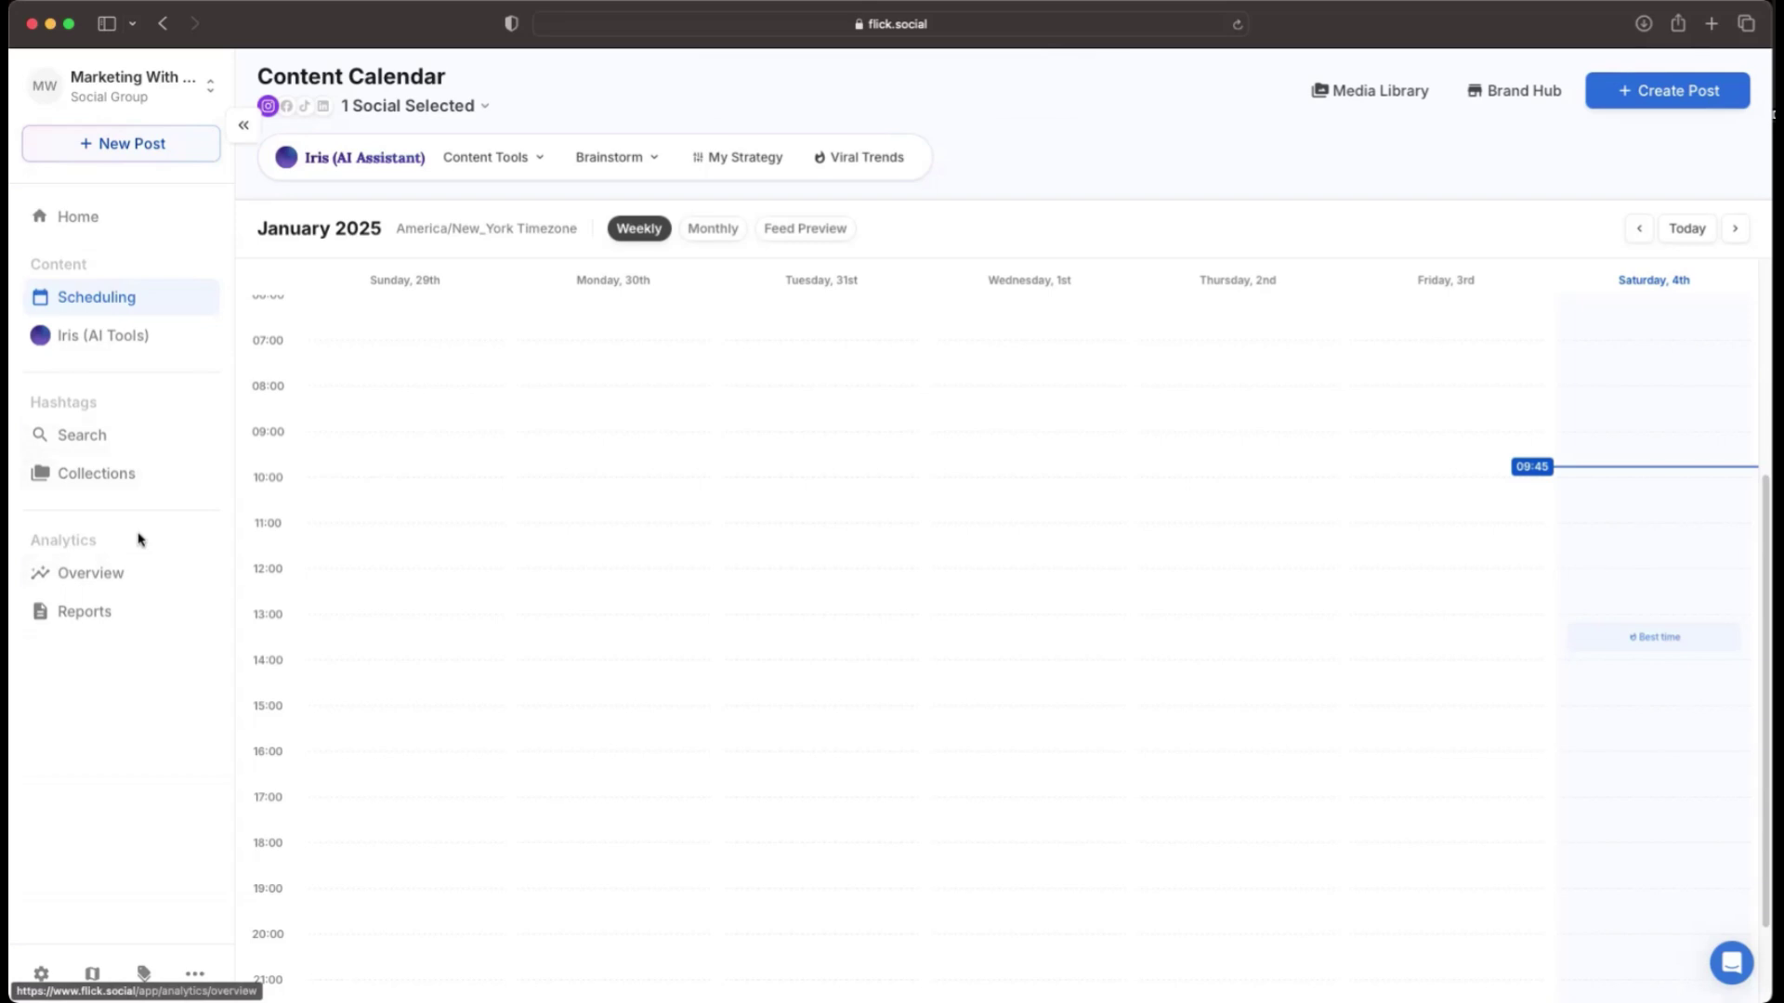
click(93, 580)
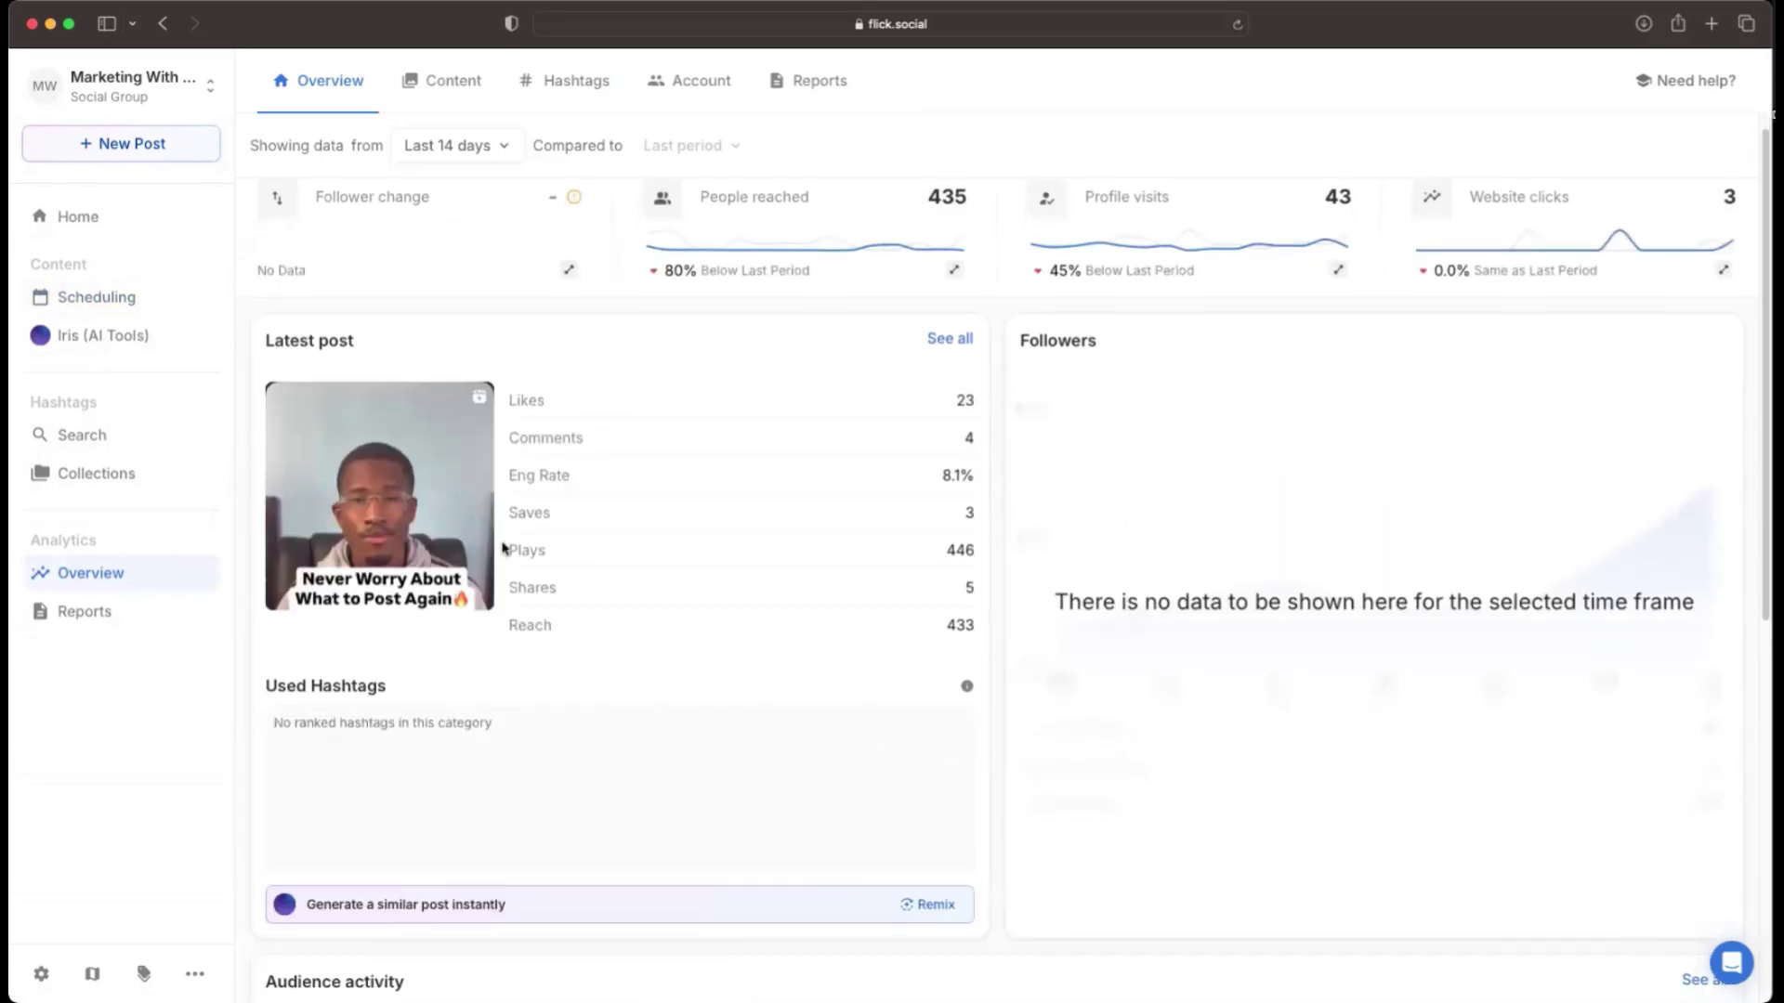
scroll(600, 522, down, 1)
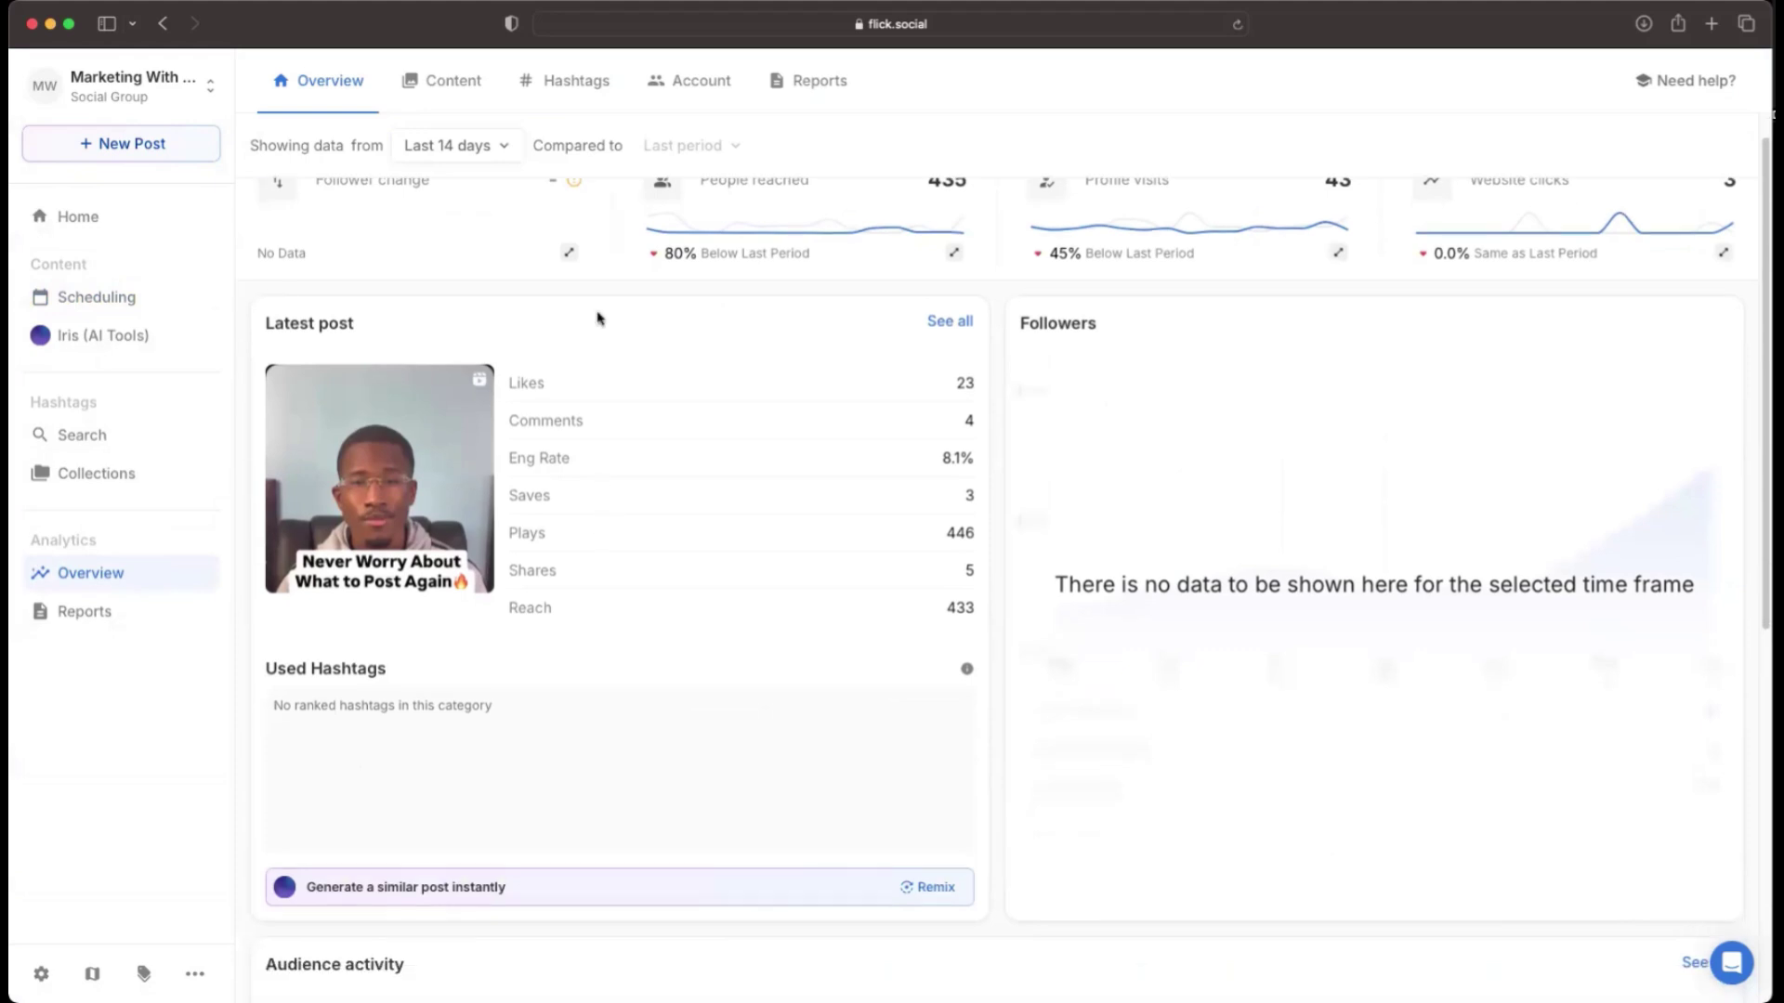
scroll(740, 511, down, 1)
scroll(813, 506, down, 3)
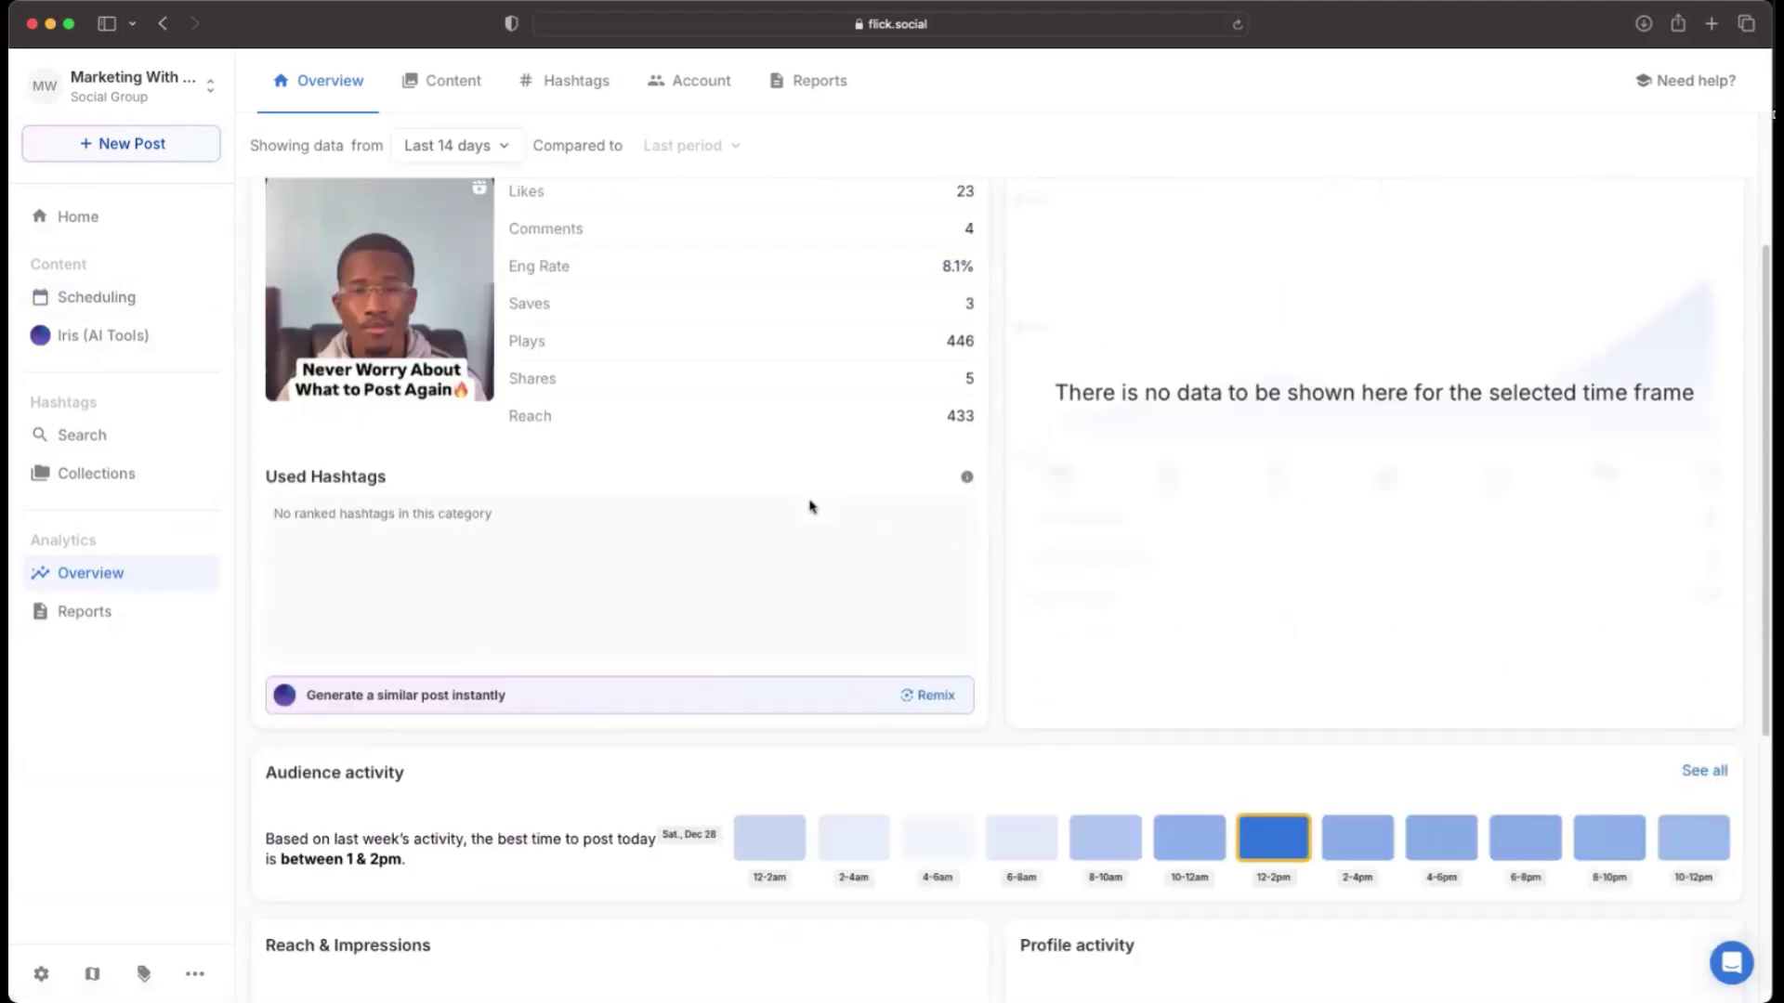
scroll(721, 376, up, 1)
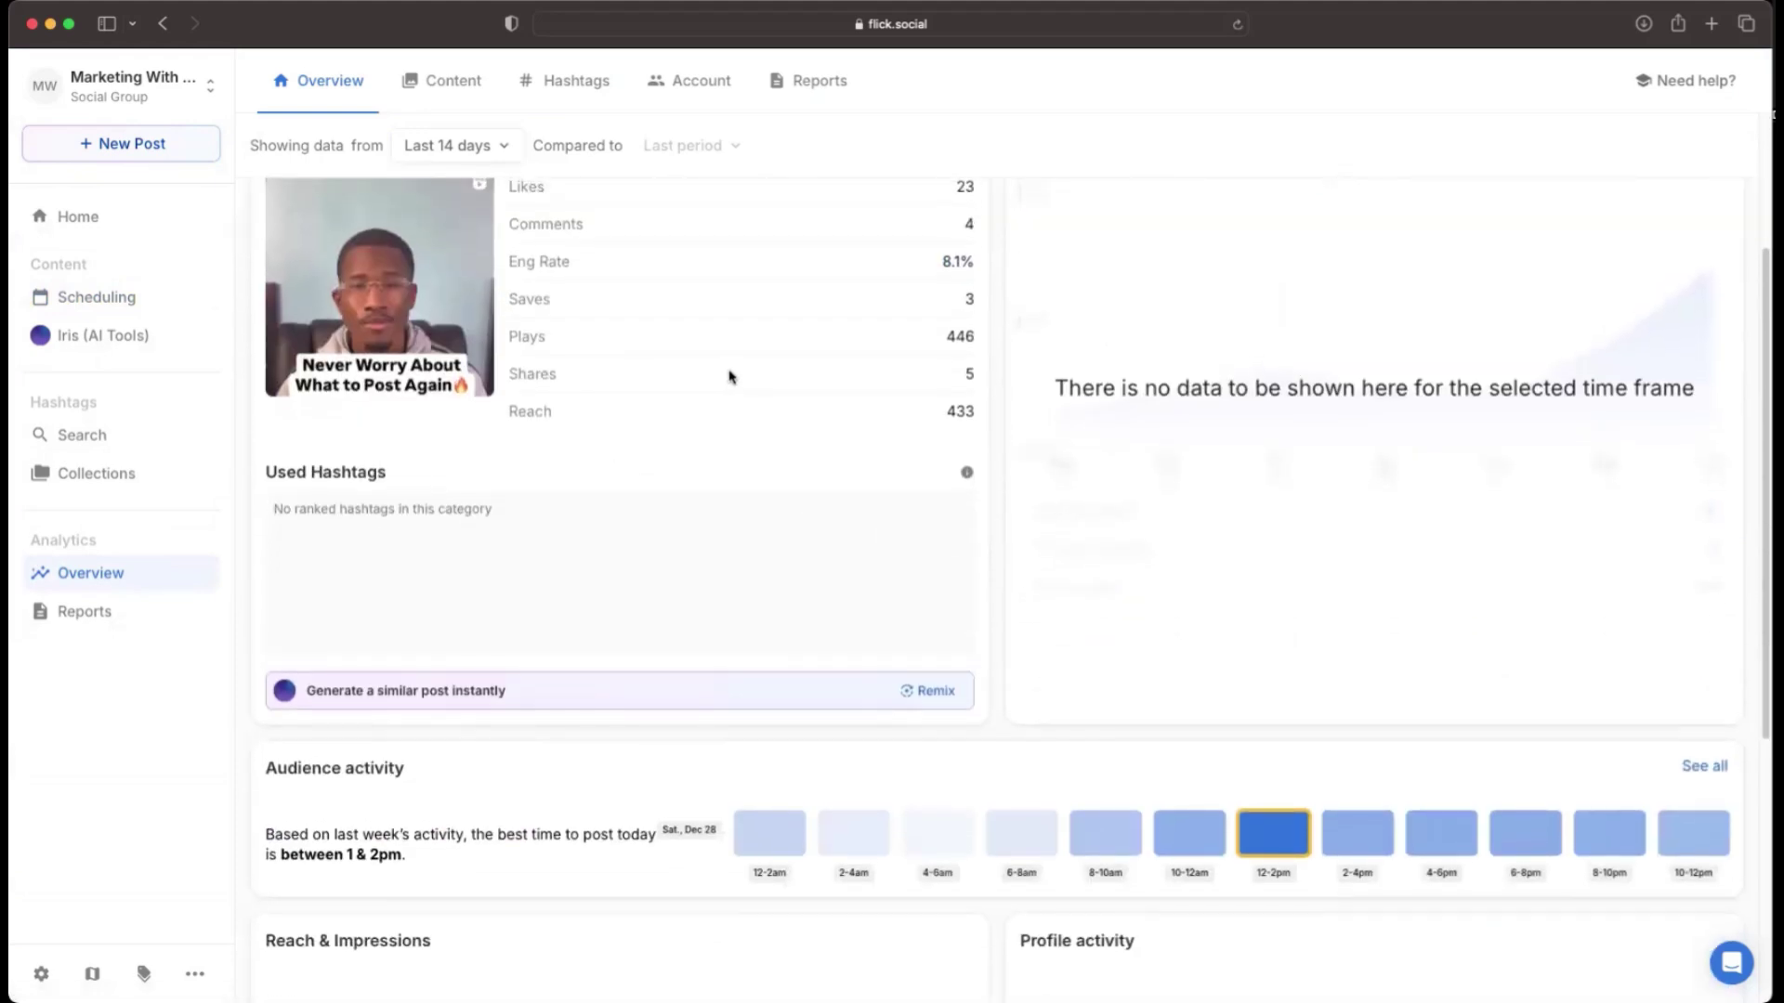
scroll(731, 377, down, 1)
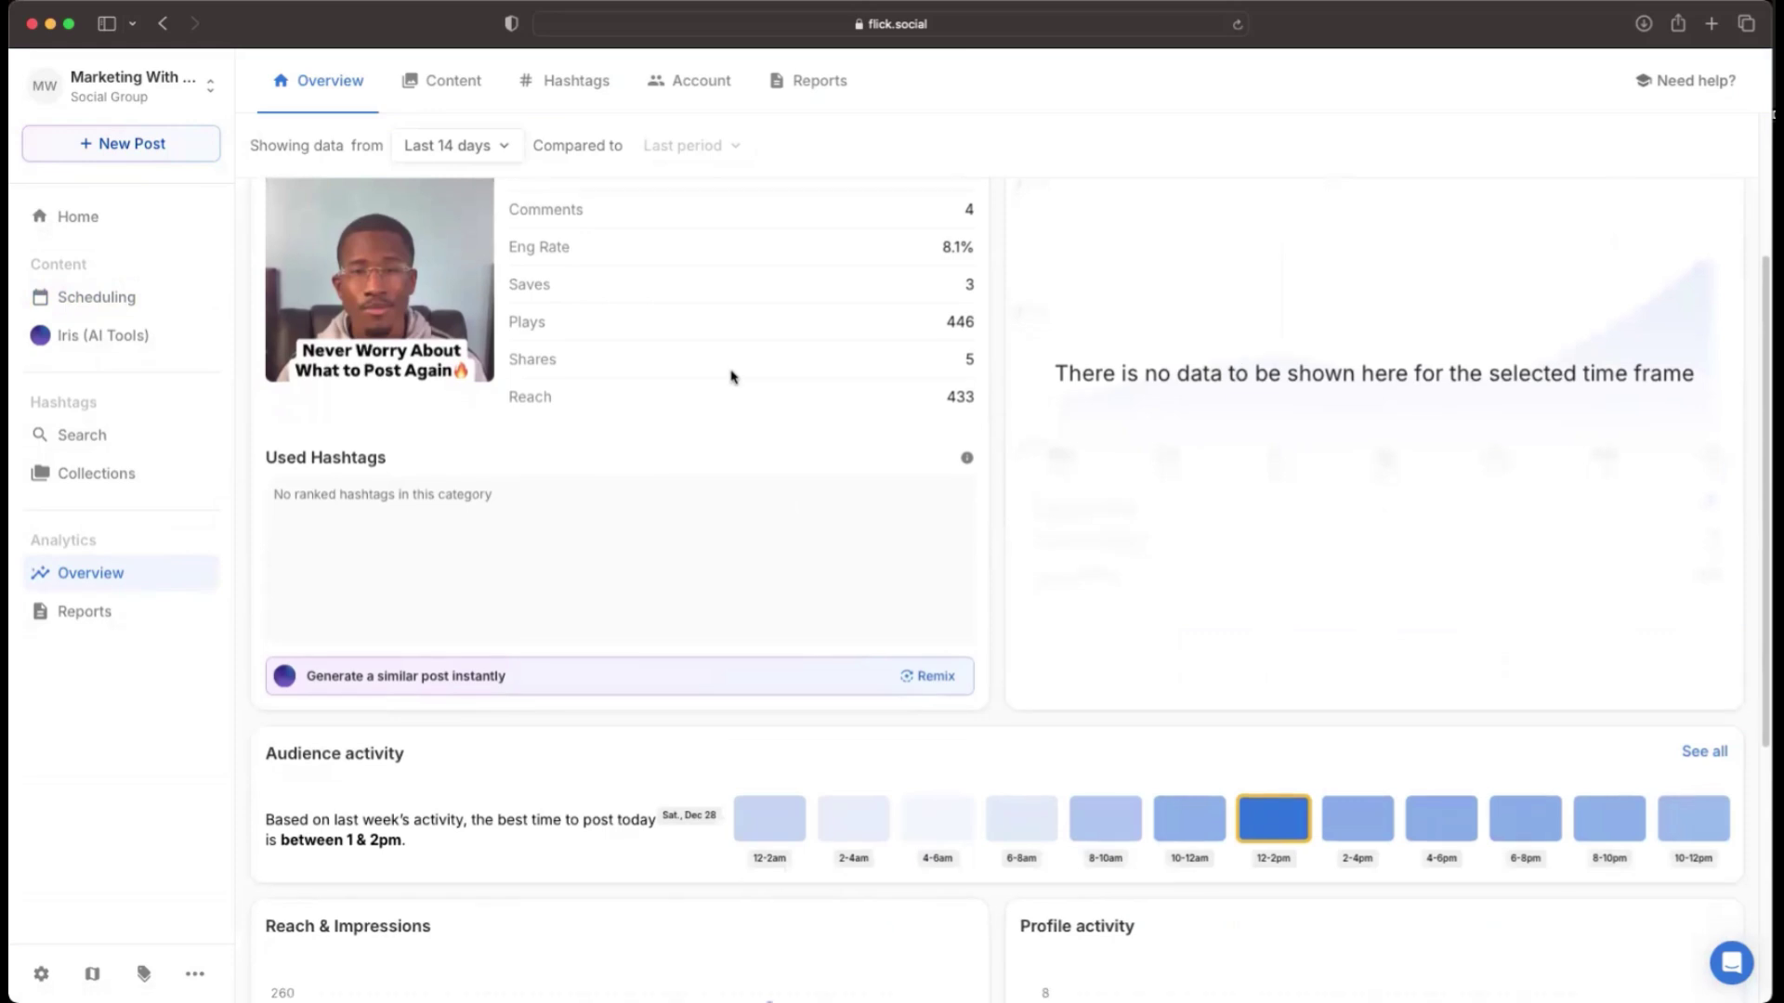
scroll(730, 376, down, 3)
scroll(730, 378, down, 1)
scroll(731, 377, down, 5)
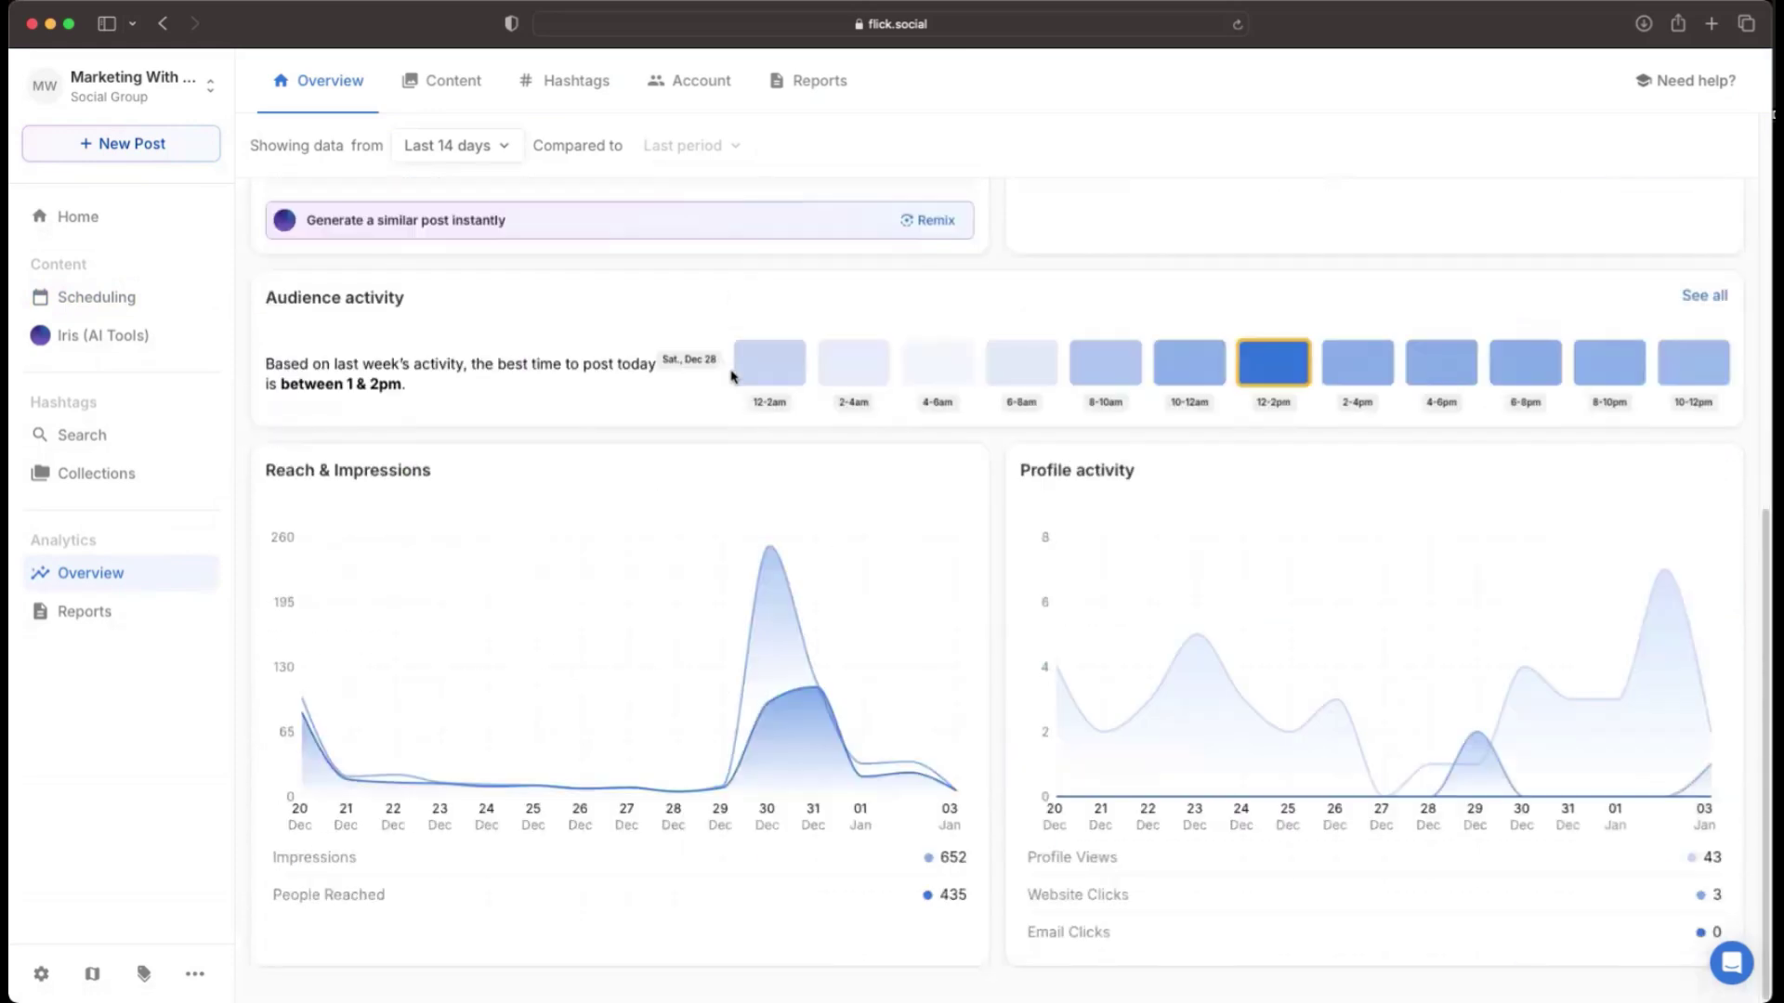
scroll(598, 502, up, 1)
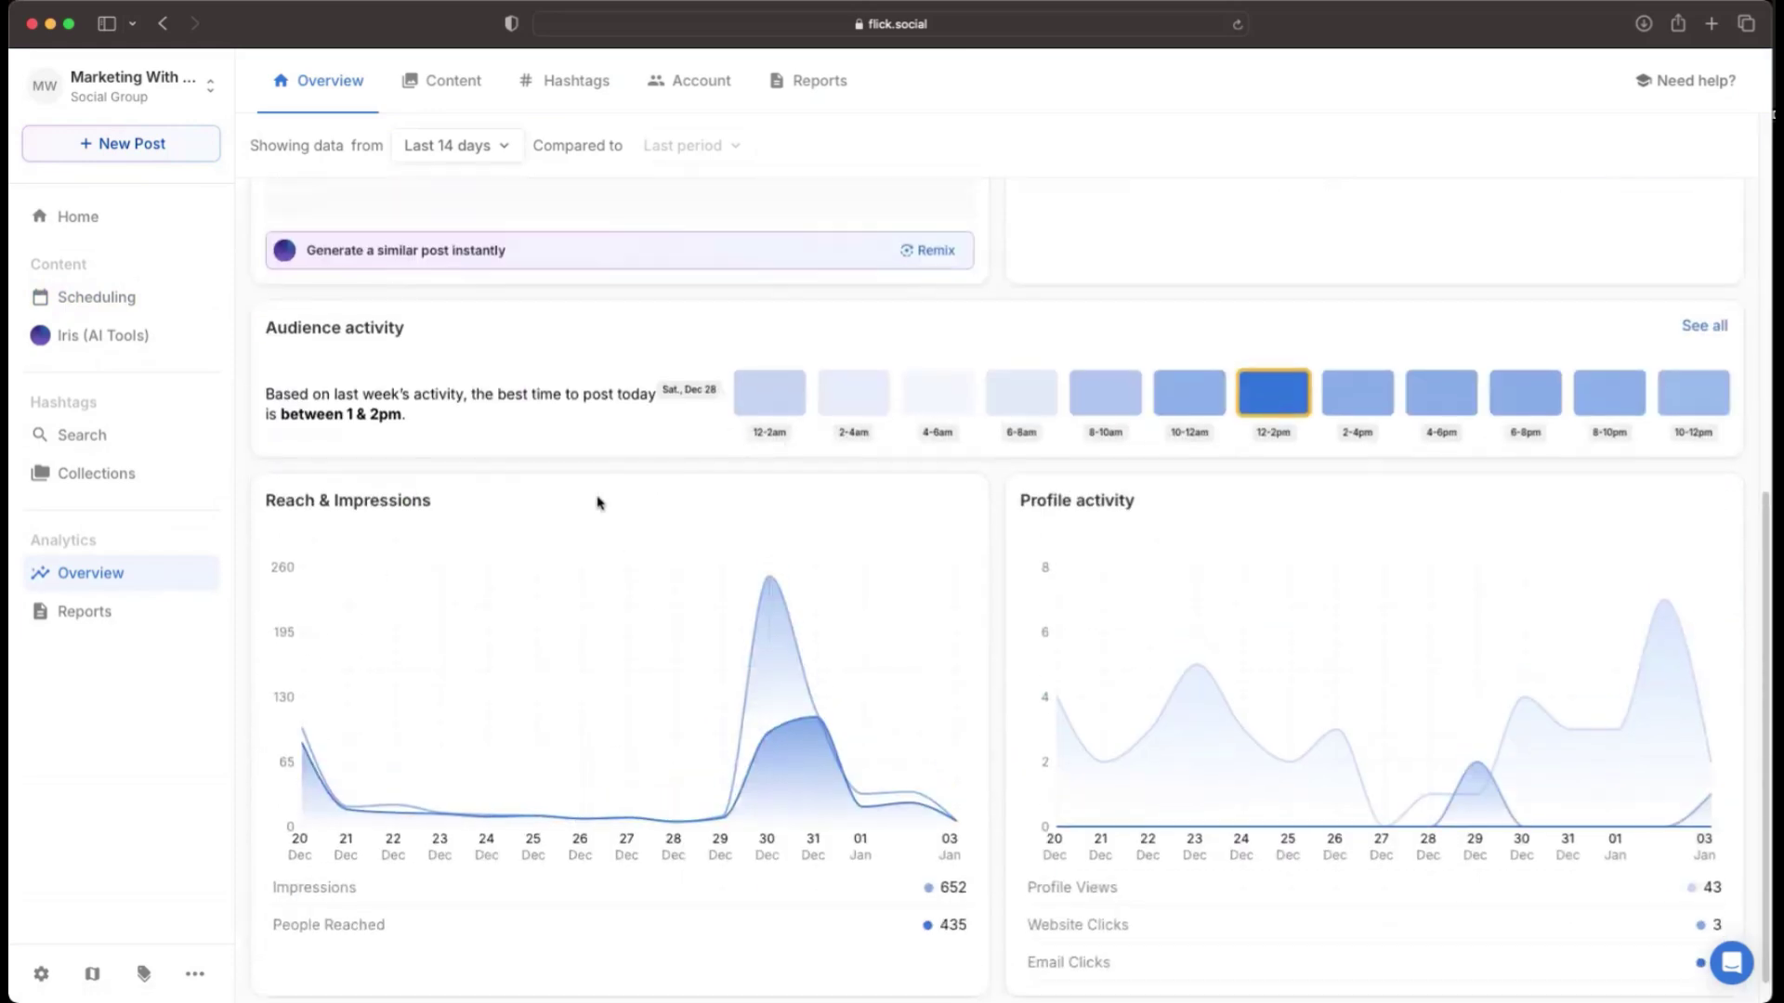
scroll(325, 491, up, 1)
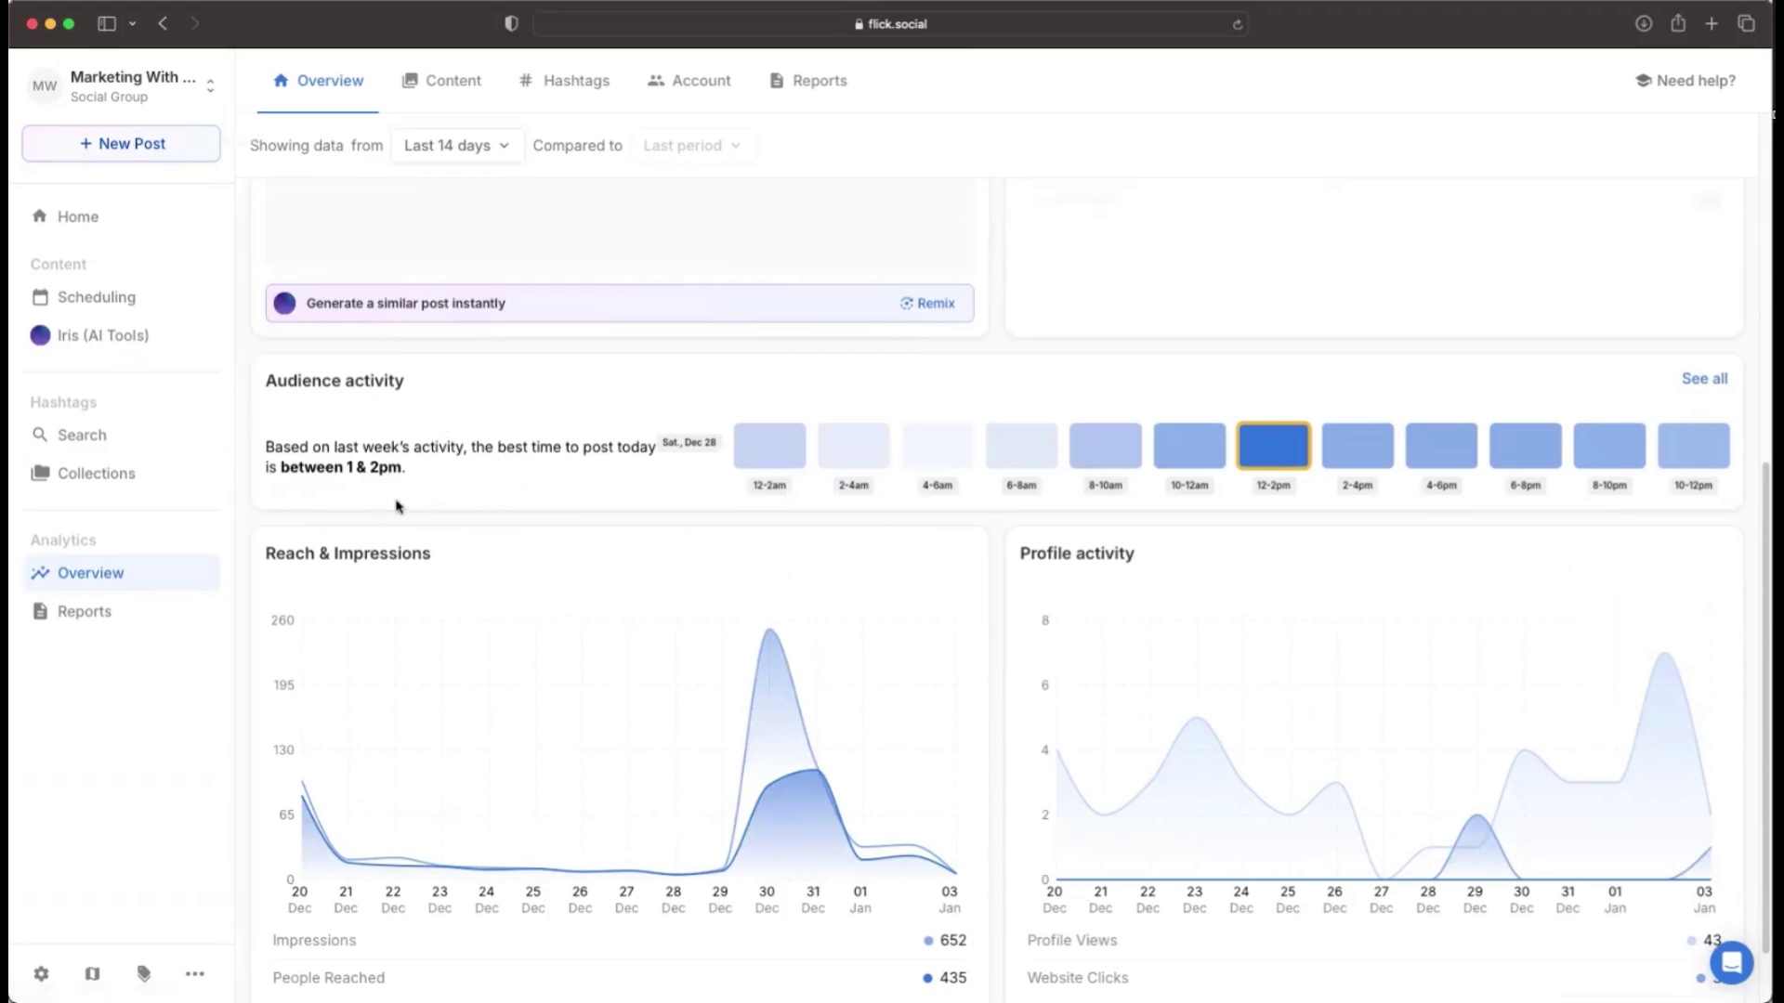
mouse_move(1273, 392)
scroll(833, 570, down, 2)
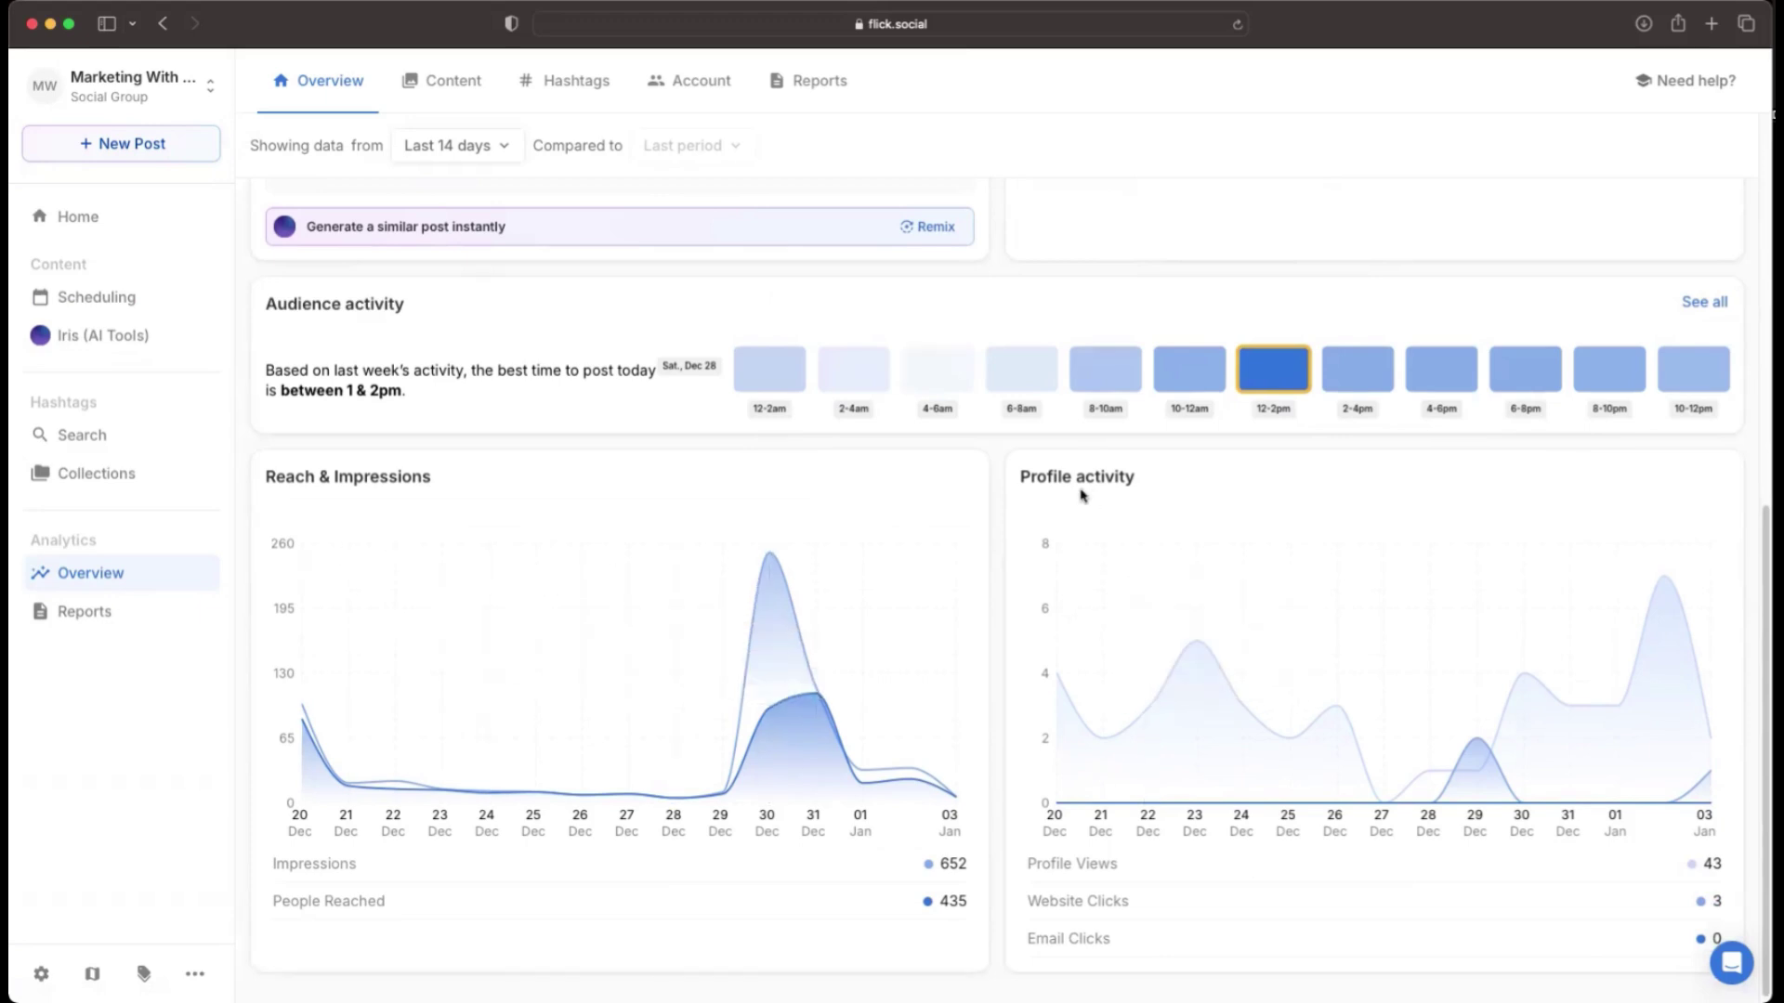
scroll(1082, 495, up, 3)
scroll(1084, 495, up, 2)
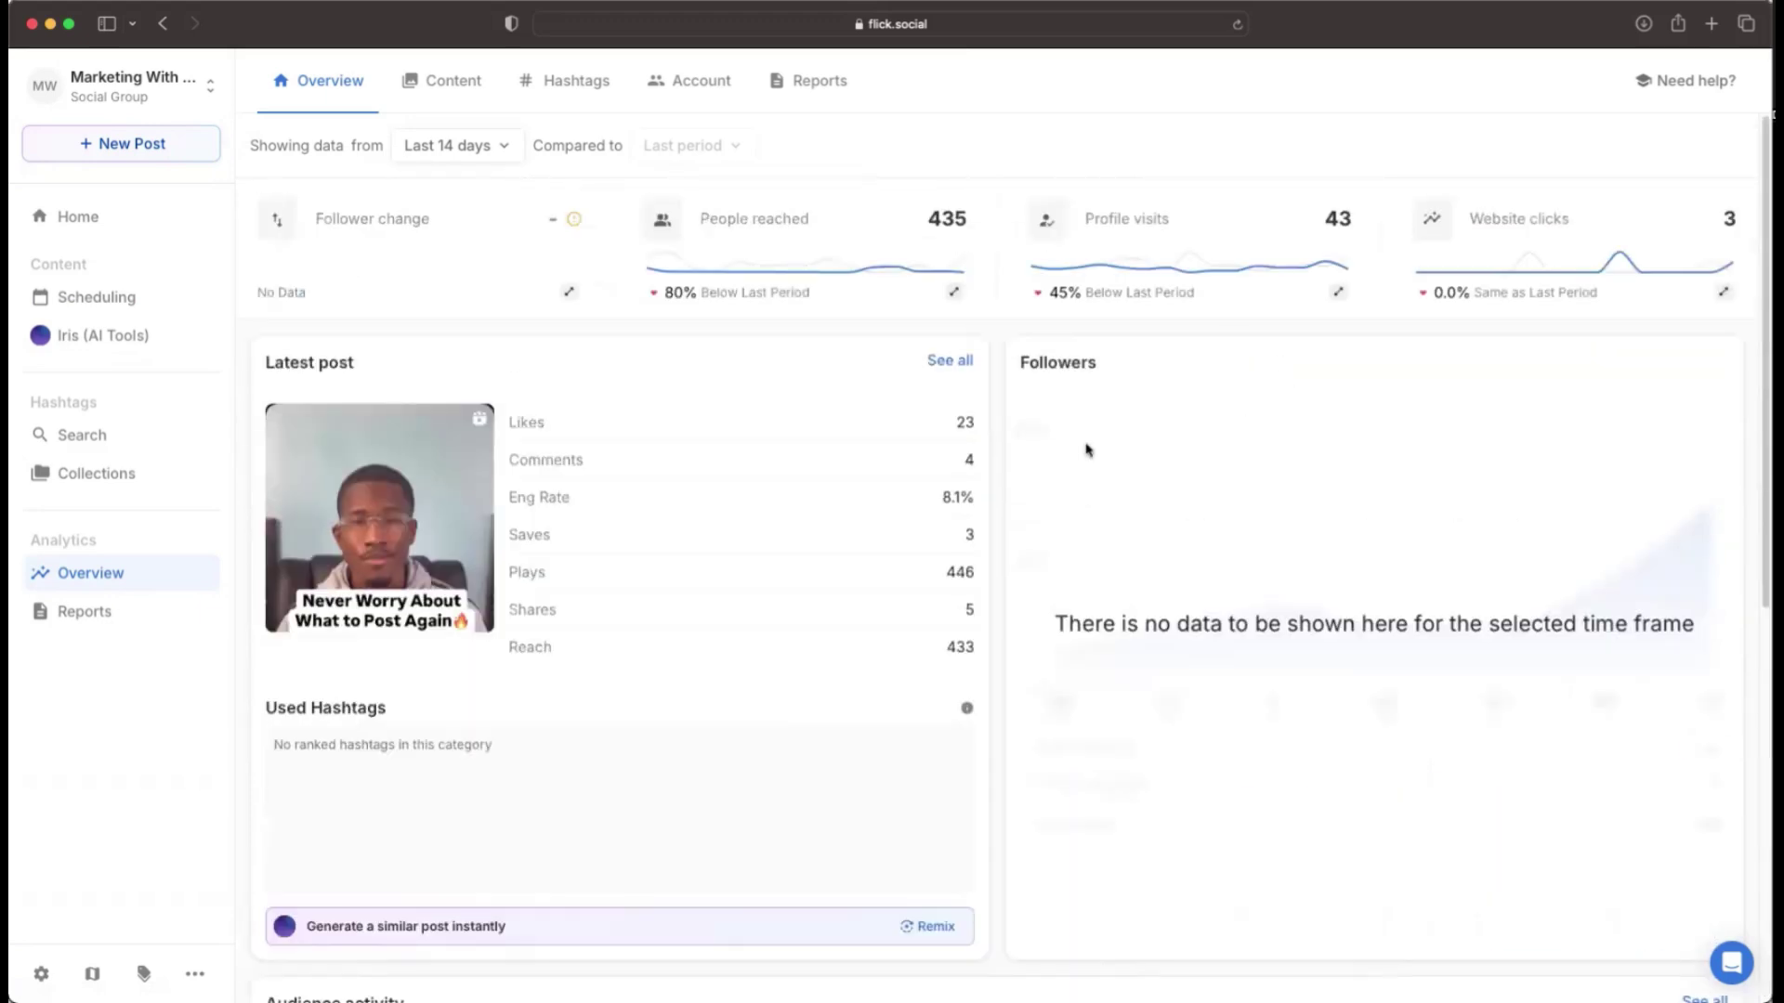
scroll(600, 494, down, 1)
scroll(652, 501, down, 1)
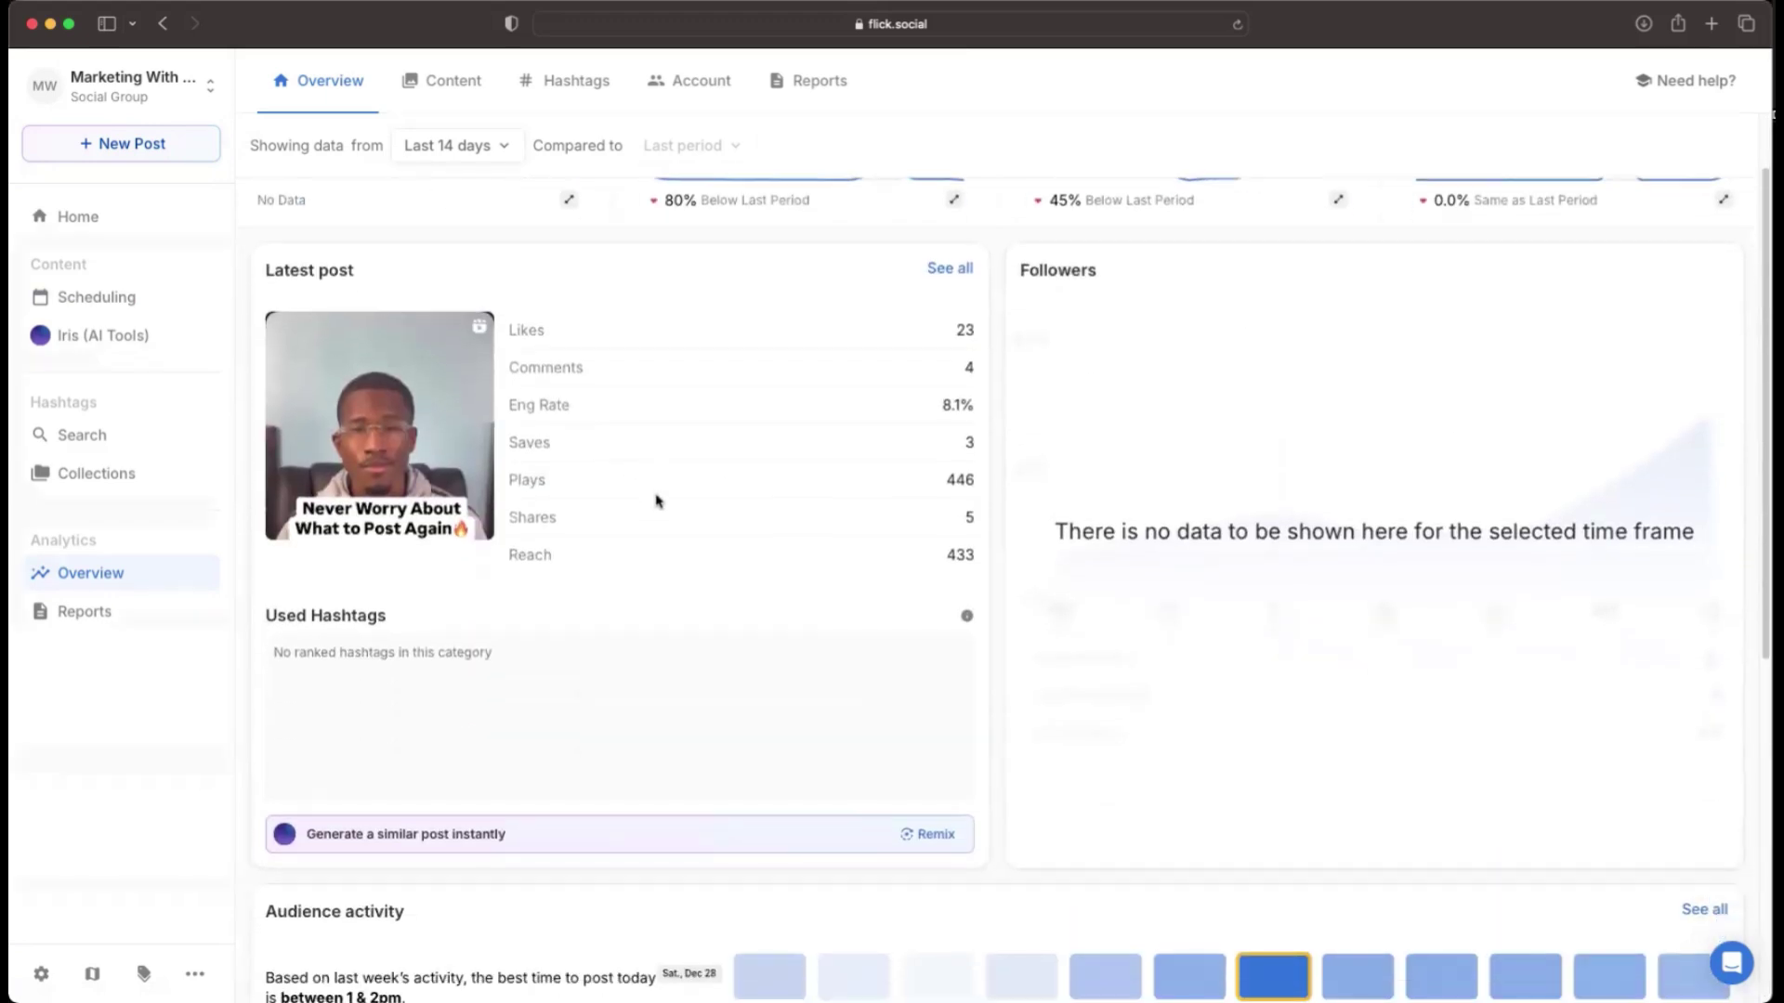
Review the Content analytics, then the Account audience analytics with heatmap and demographics.
click(478, 81)
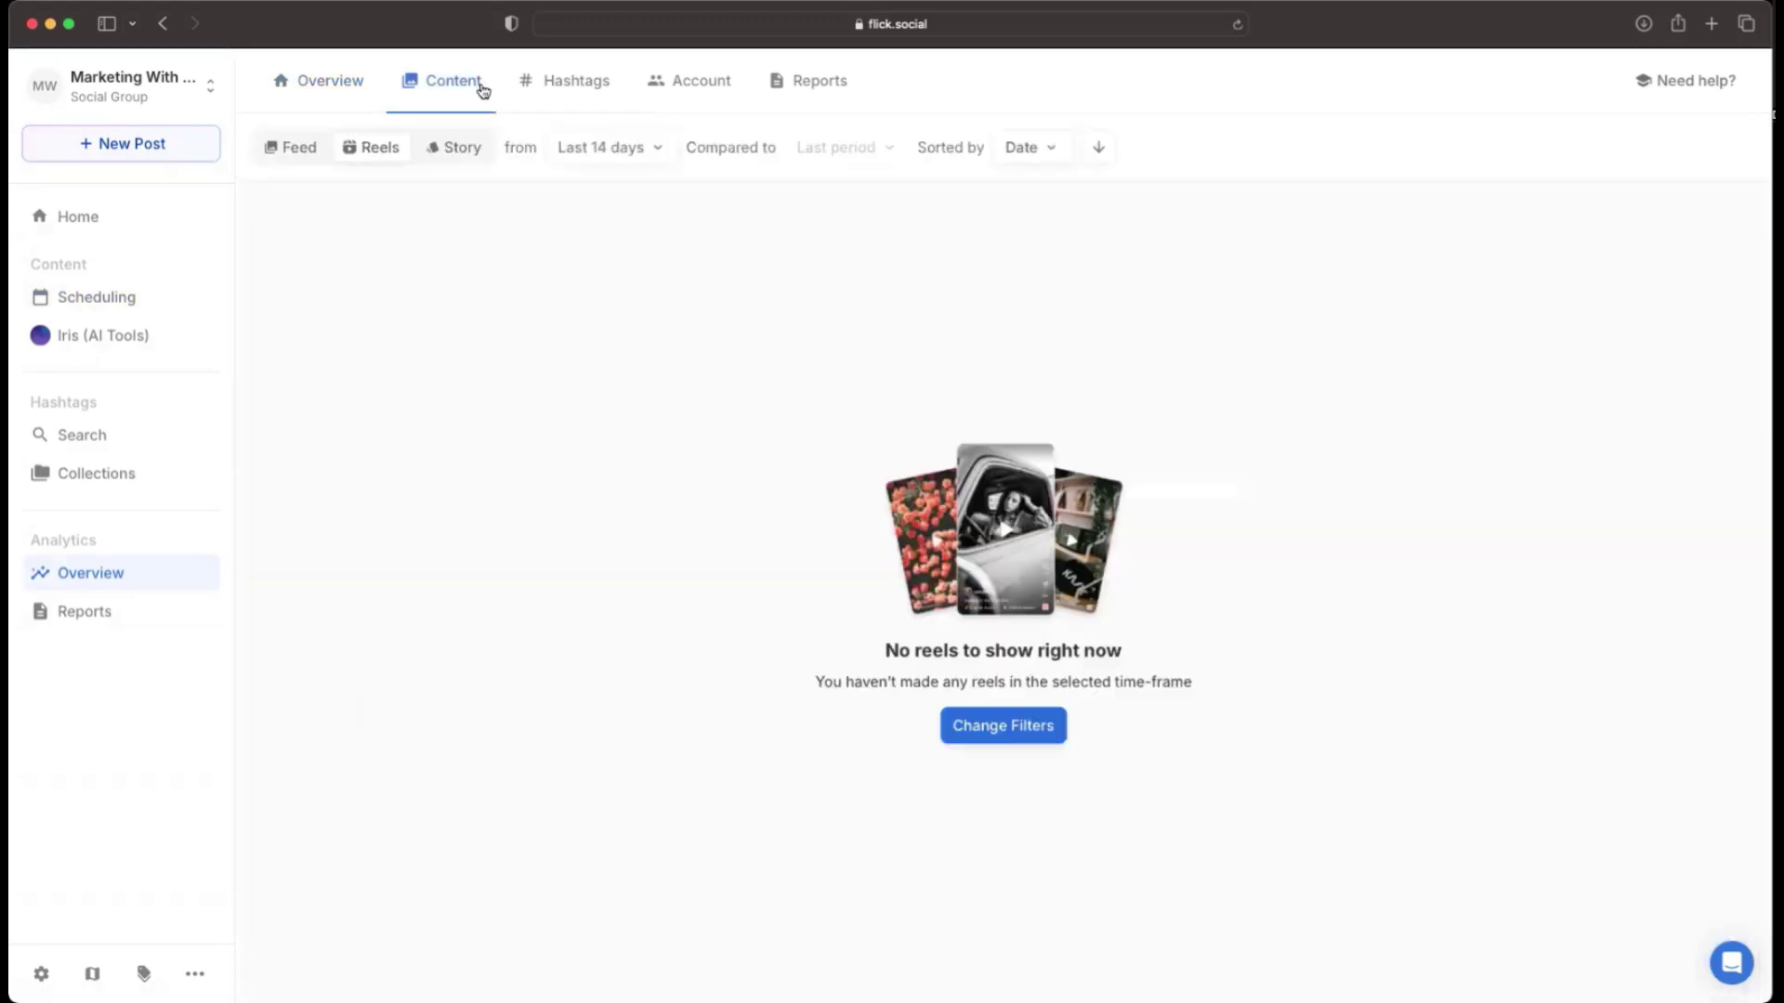
click(701, 83)
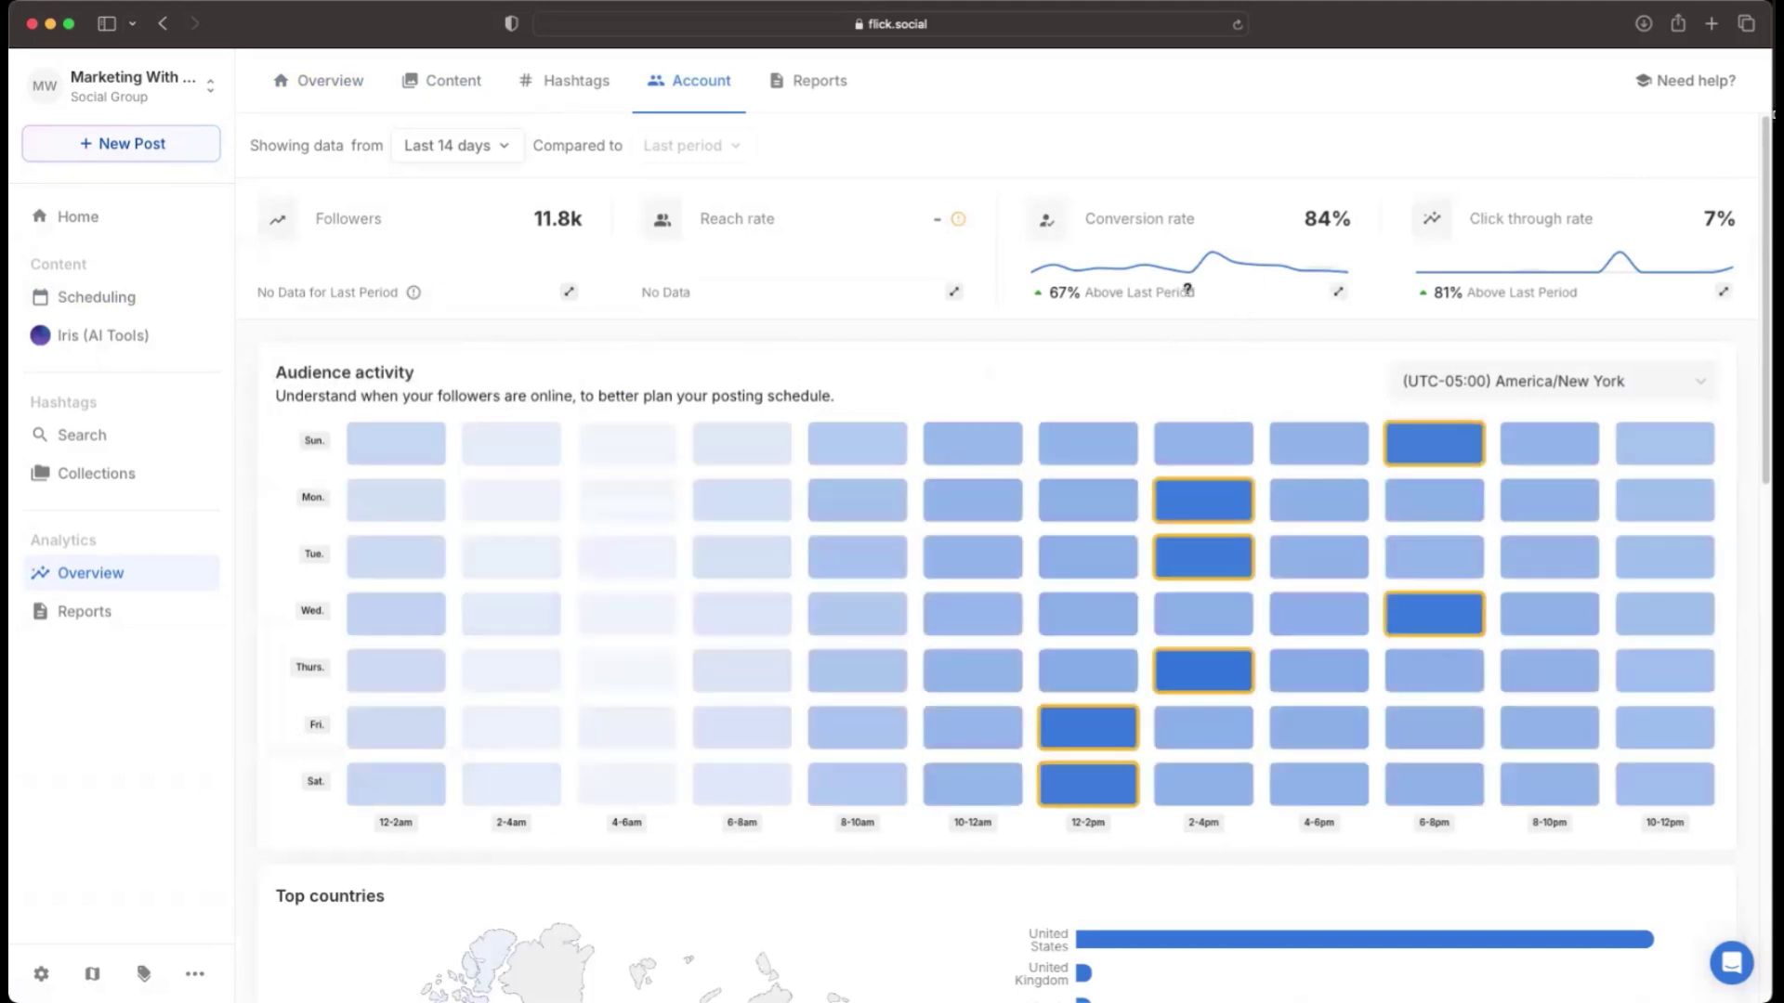
scroll(812, 427, down, 1)
scroll(812, 427, down, 1)
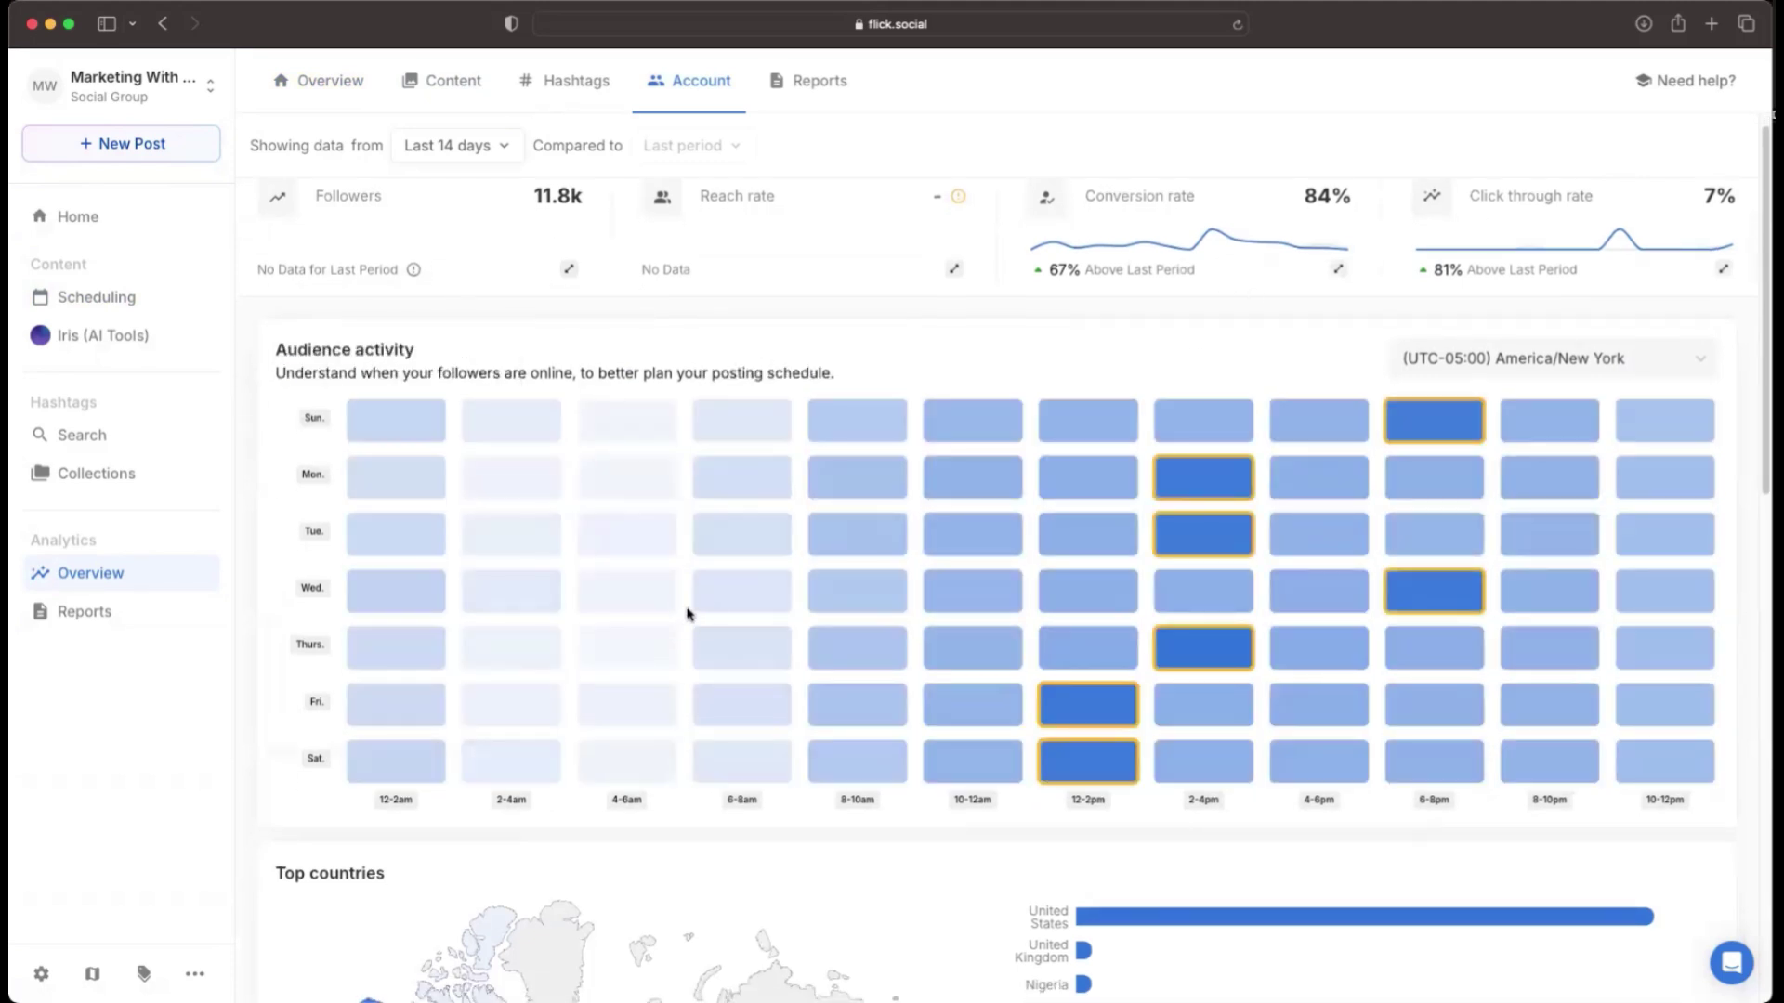
scroll(1012, 414, down, 2)
scroll(1012, 413, down, 1)
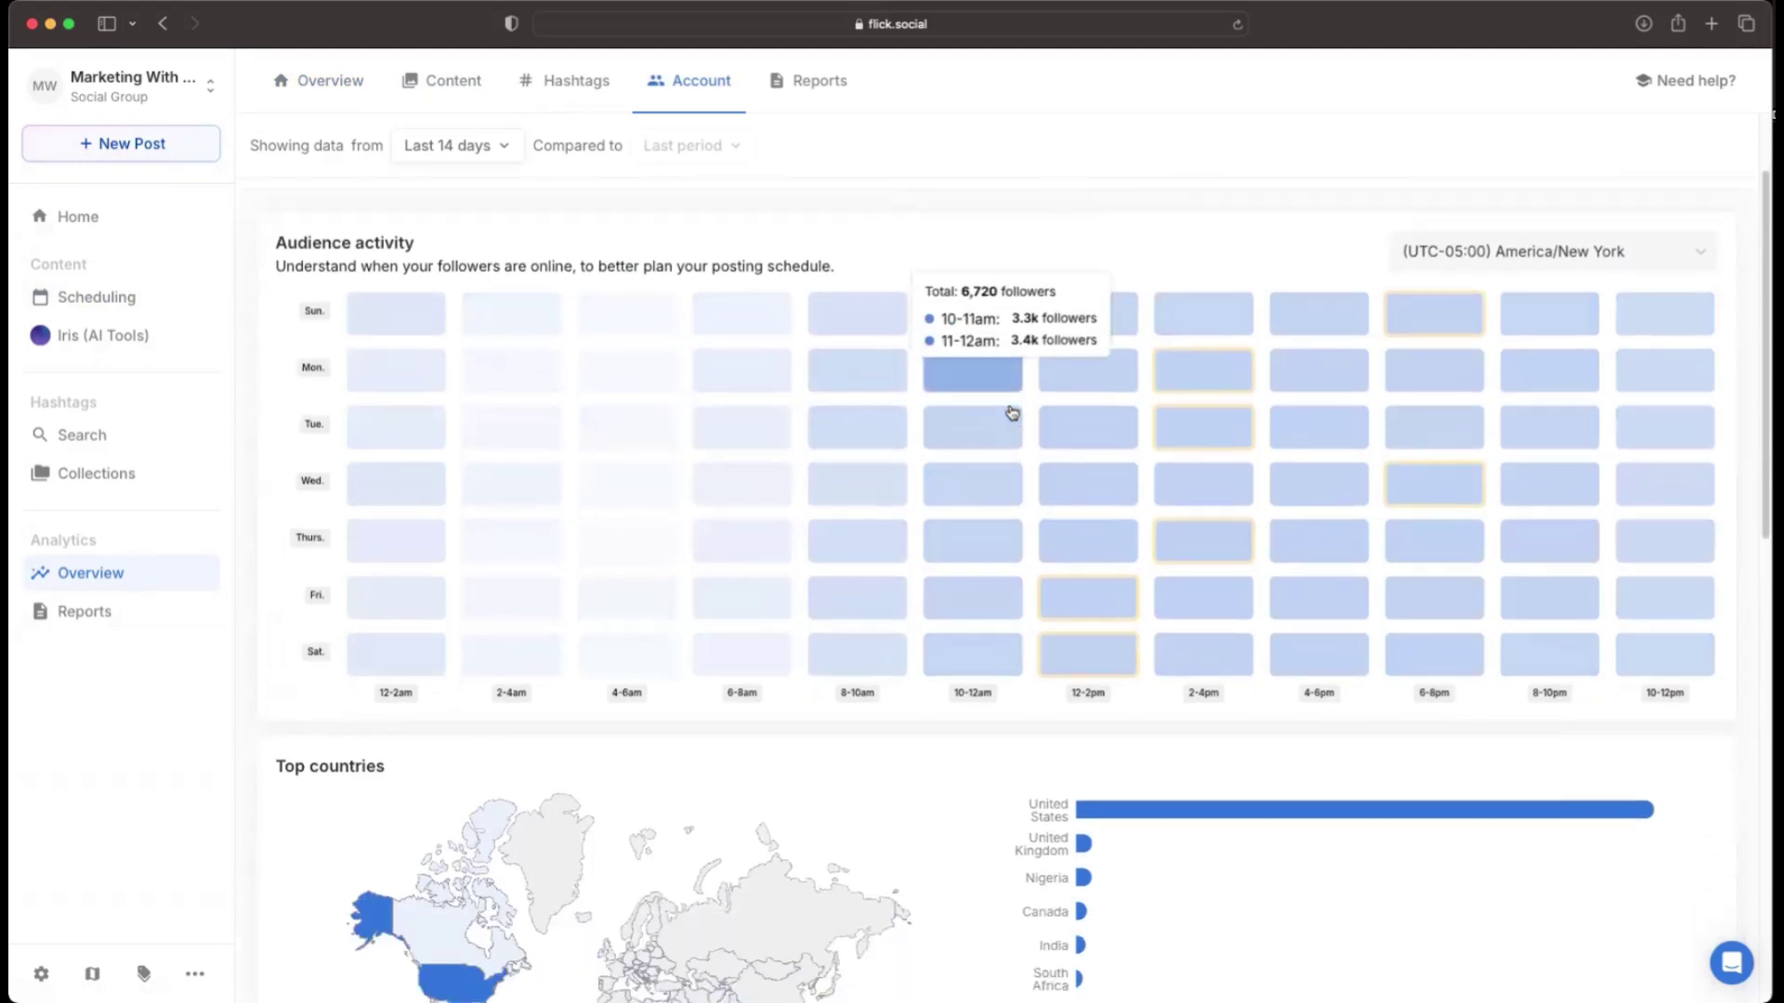
scroll(1012, 413, down, 3)
scroll(1013, 409, down, 4)
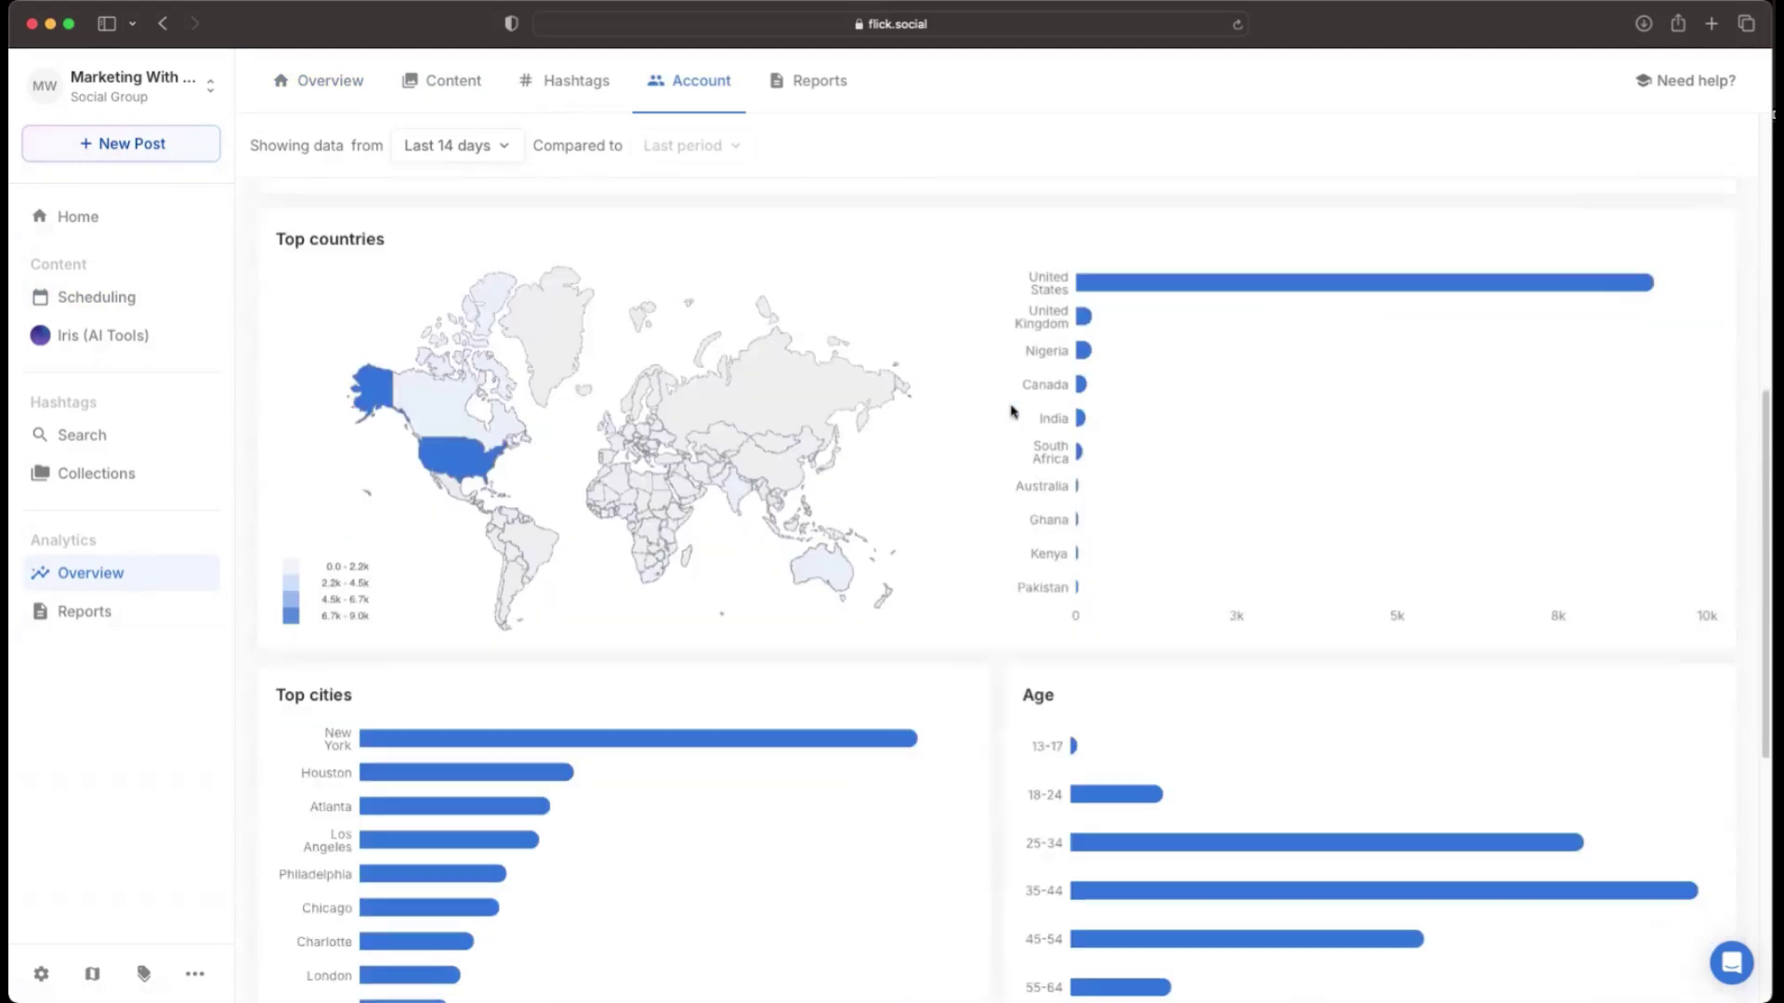
scroll(843, 599, down, 2)
scroll(837, 596, down, 2)
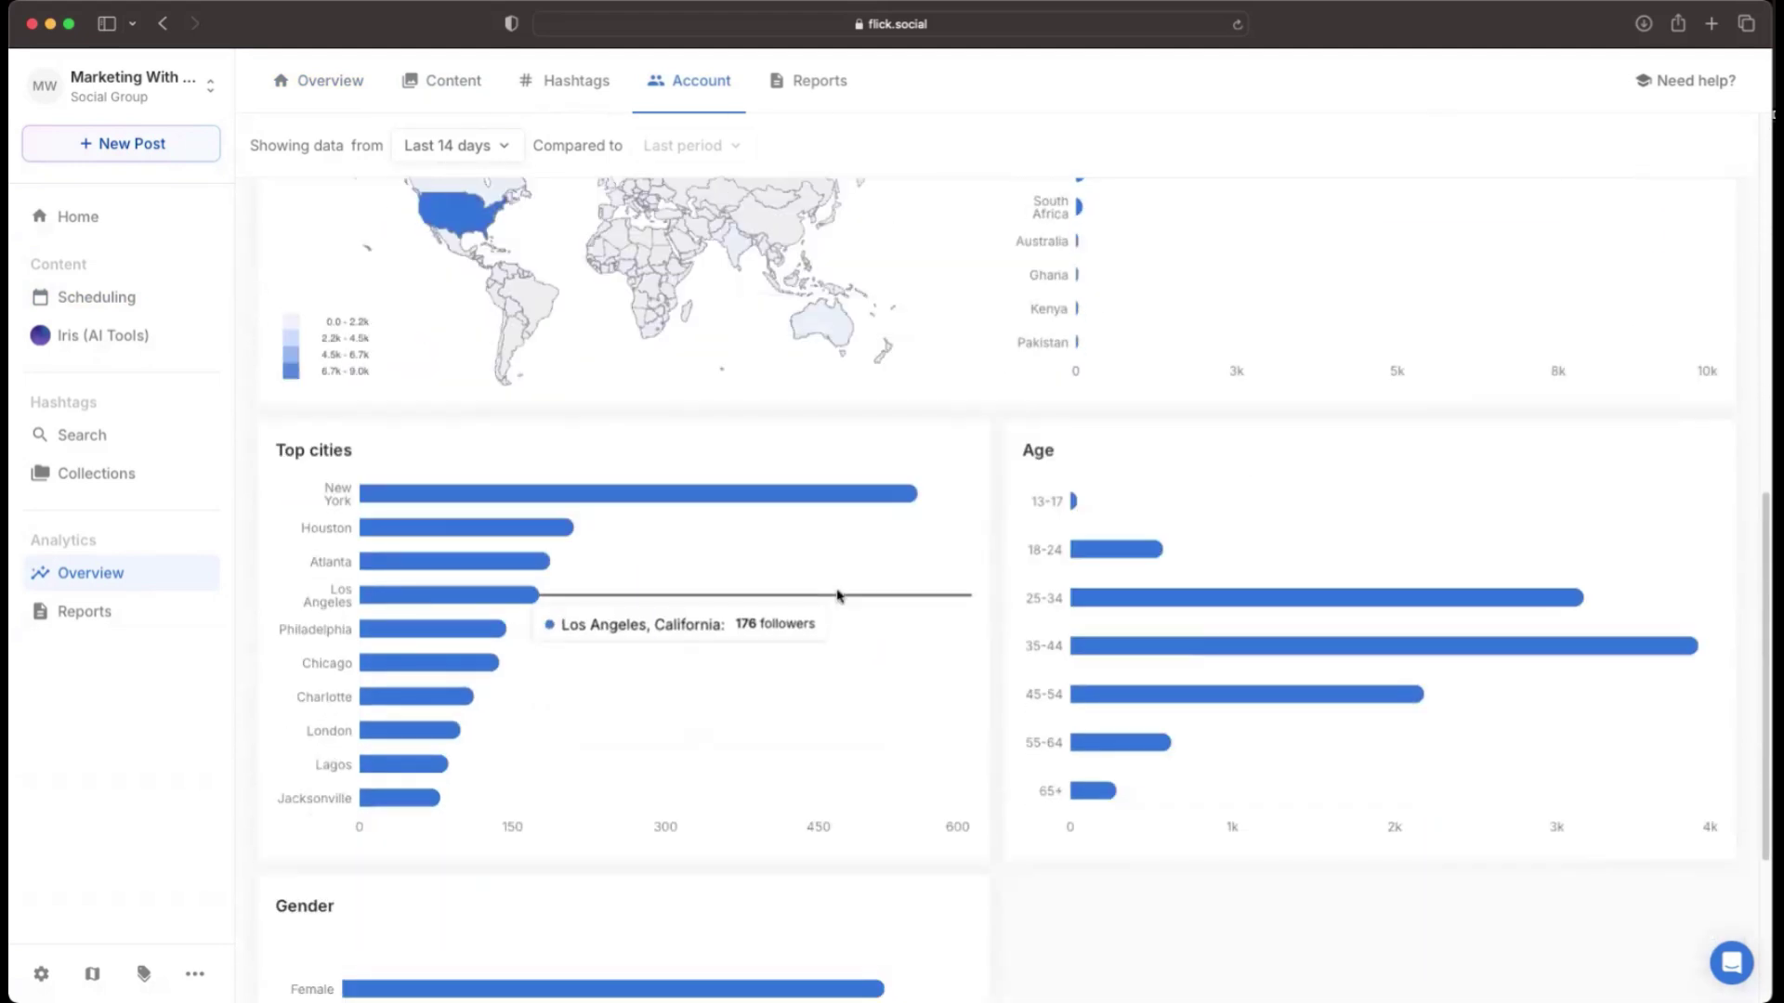
scroll(838, 597, down, 1)
scroll(838, 597, down, 1)
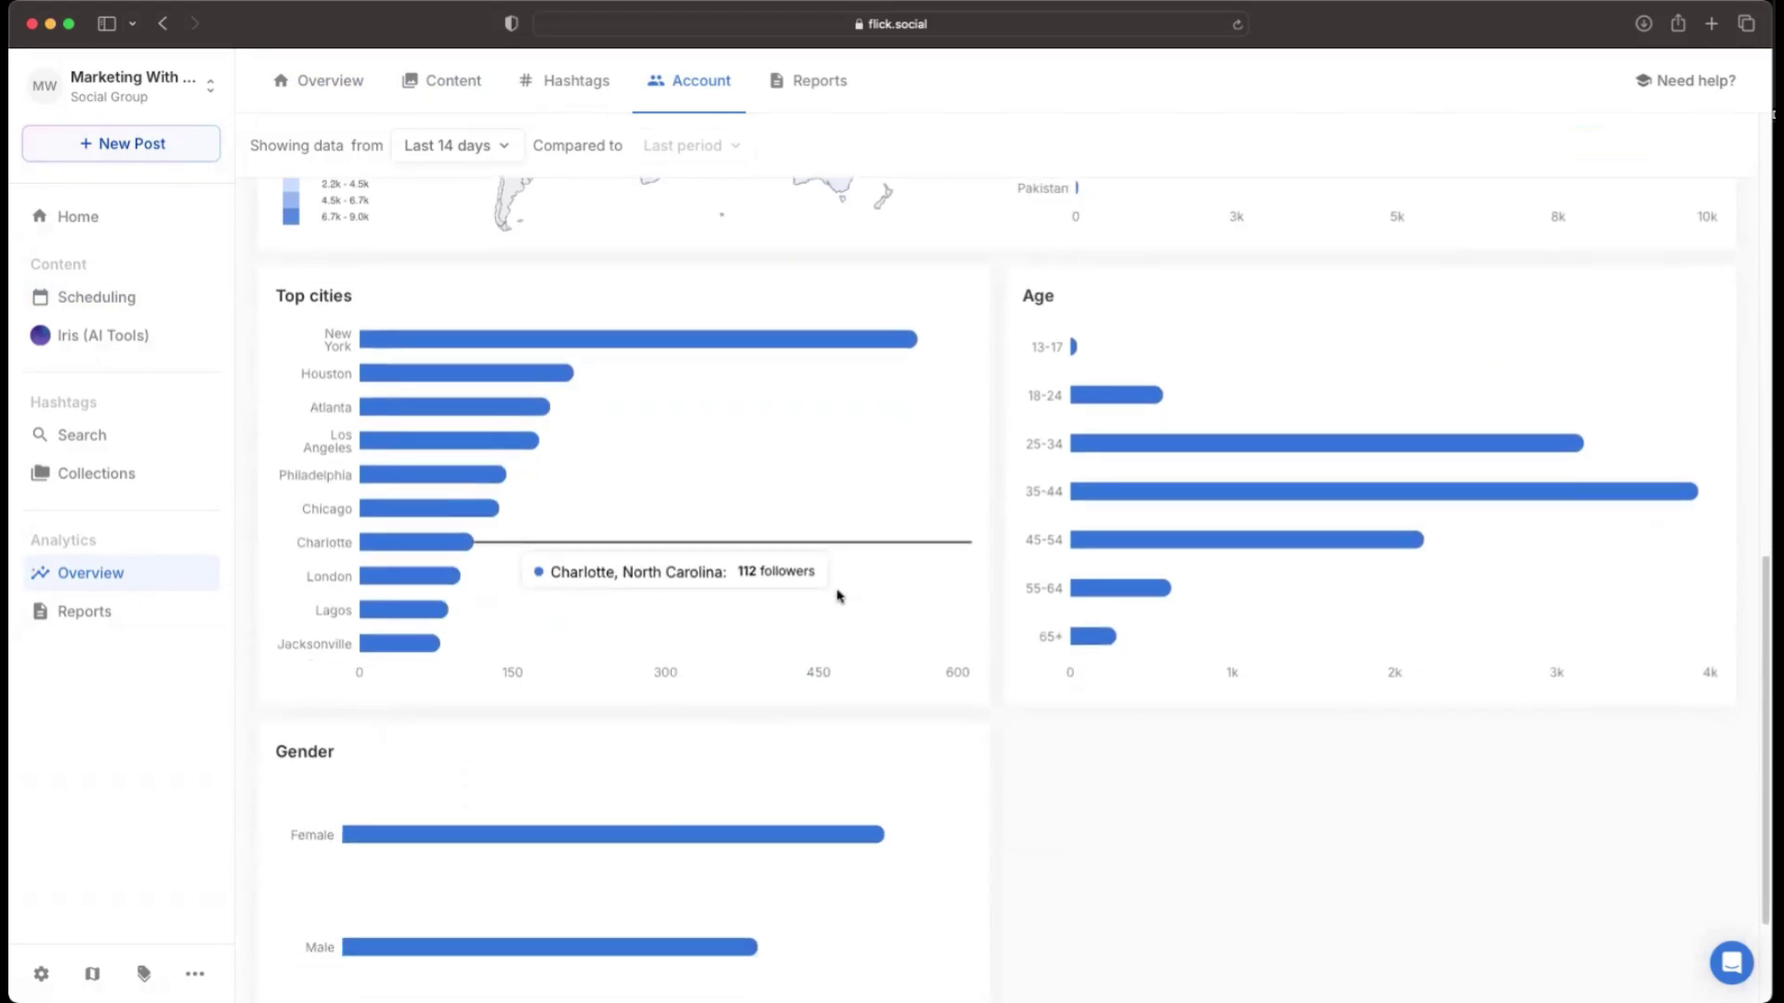
scroll(844, 719, up, 1)
scroll(836, 691, up, 3)
scroll(850, 697, up, 5)
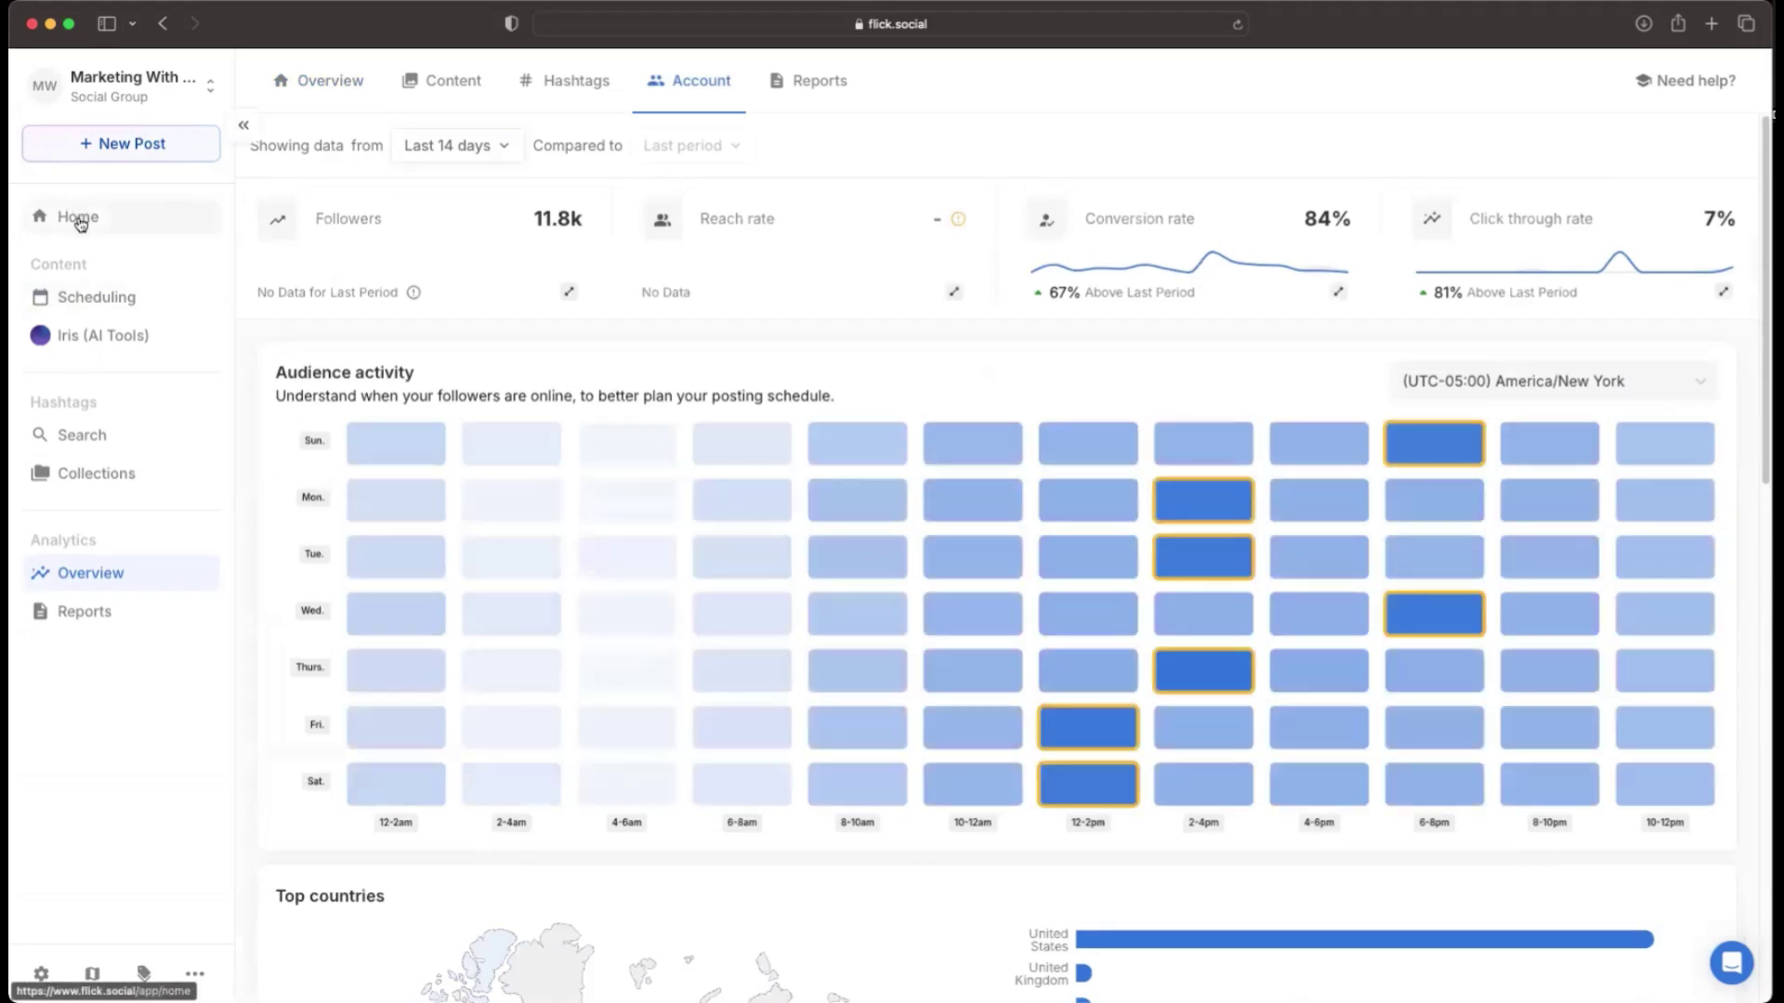
In Iris, start Generate Post on artificial intelligence, fix the topic text and continue to the media step.
click(113, 336)
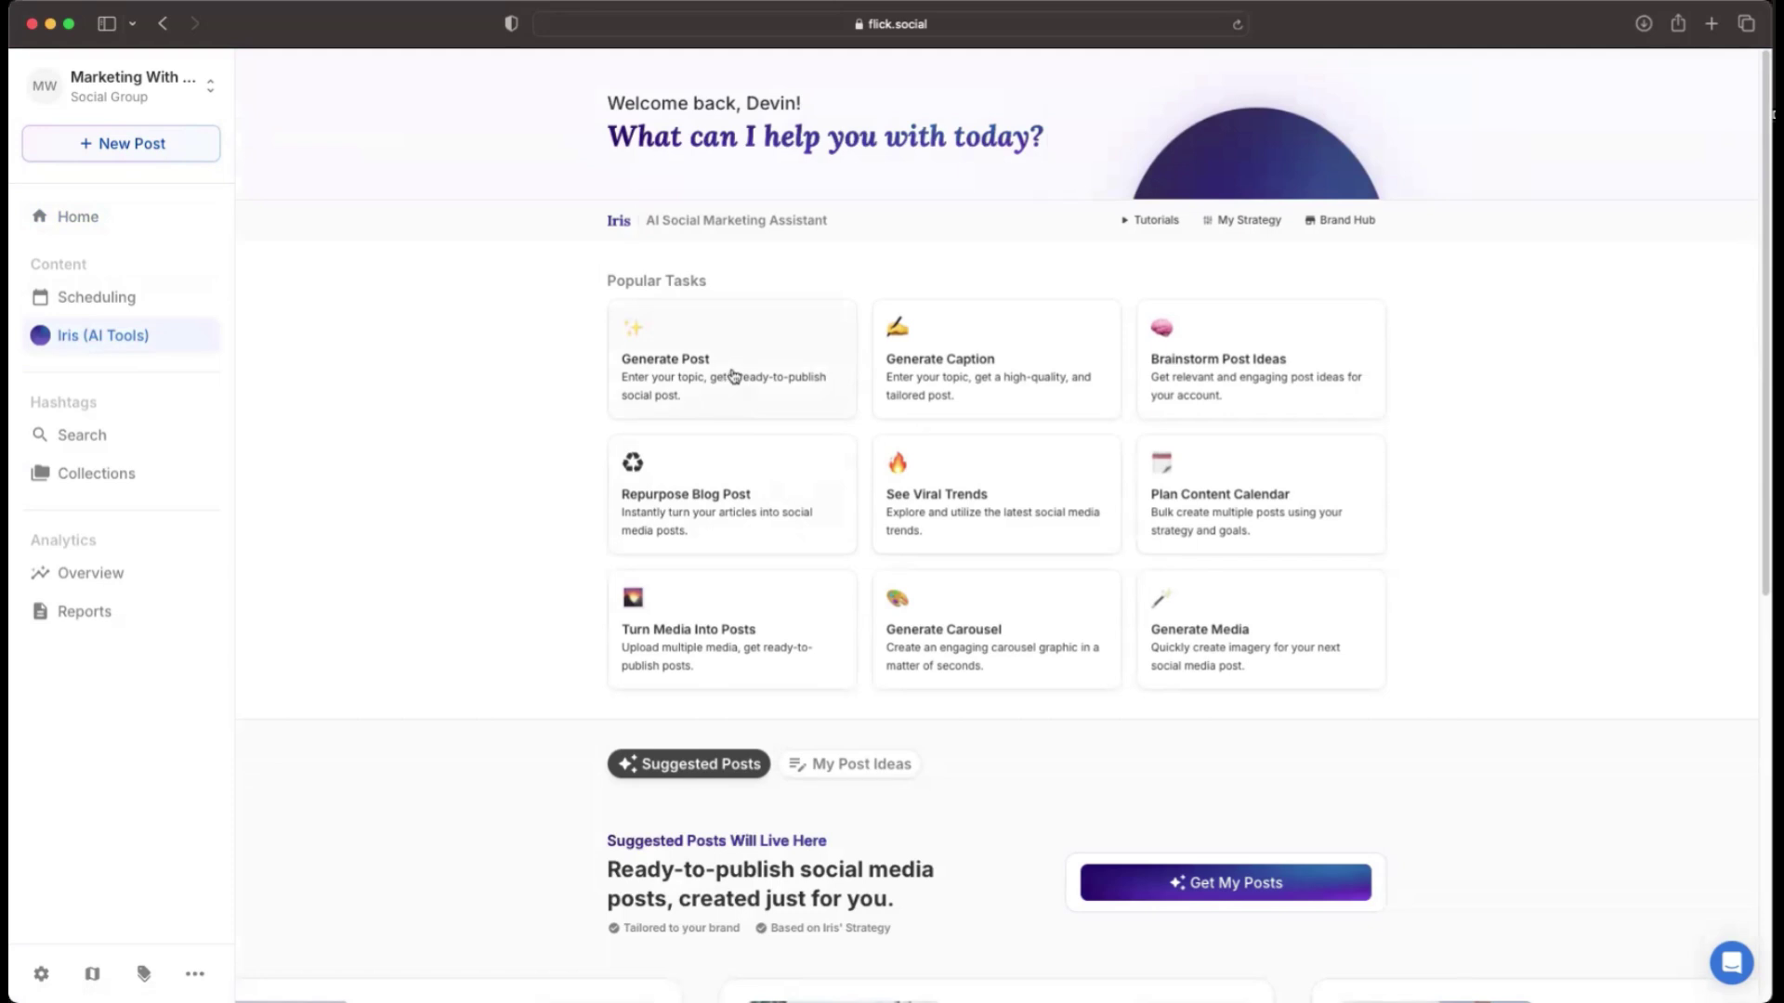
click(732, 376)
click(783, 317)
text(Artificial Intell)
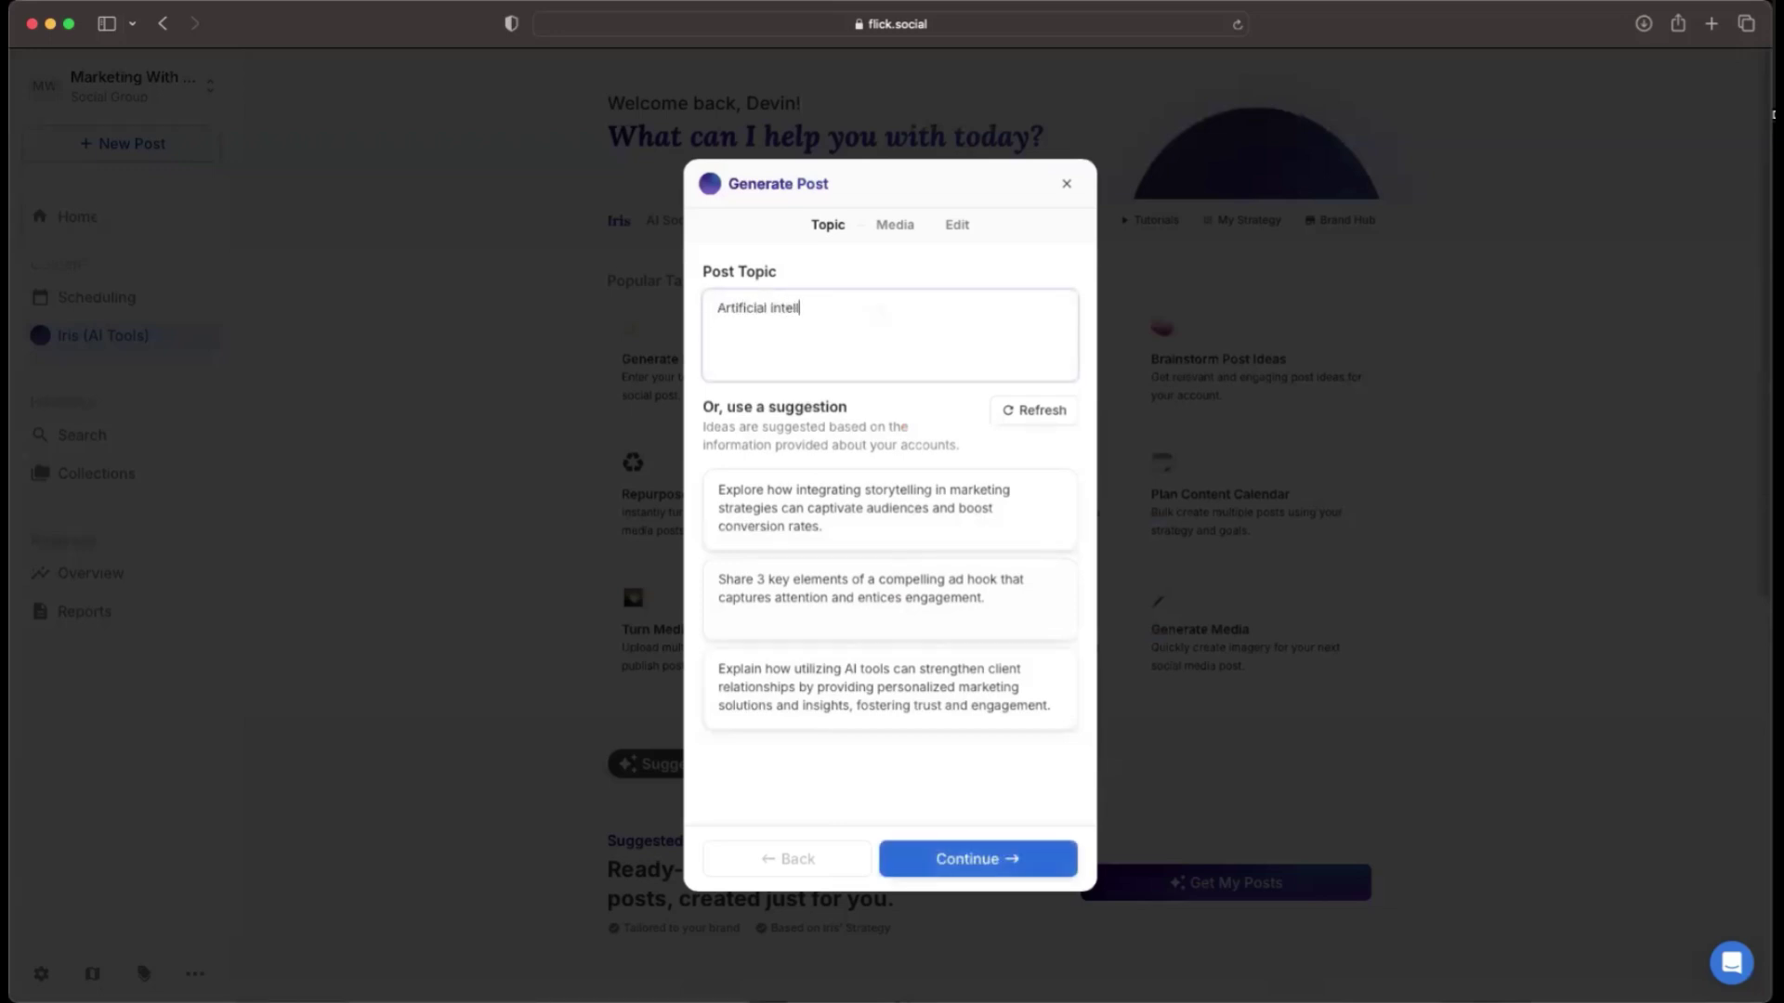
text(igenbce)
key(Return)
click(848, 309)
key(BackSpace)
click(968, 858)
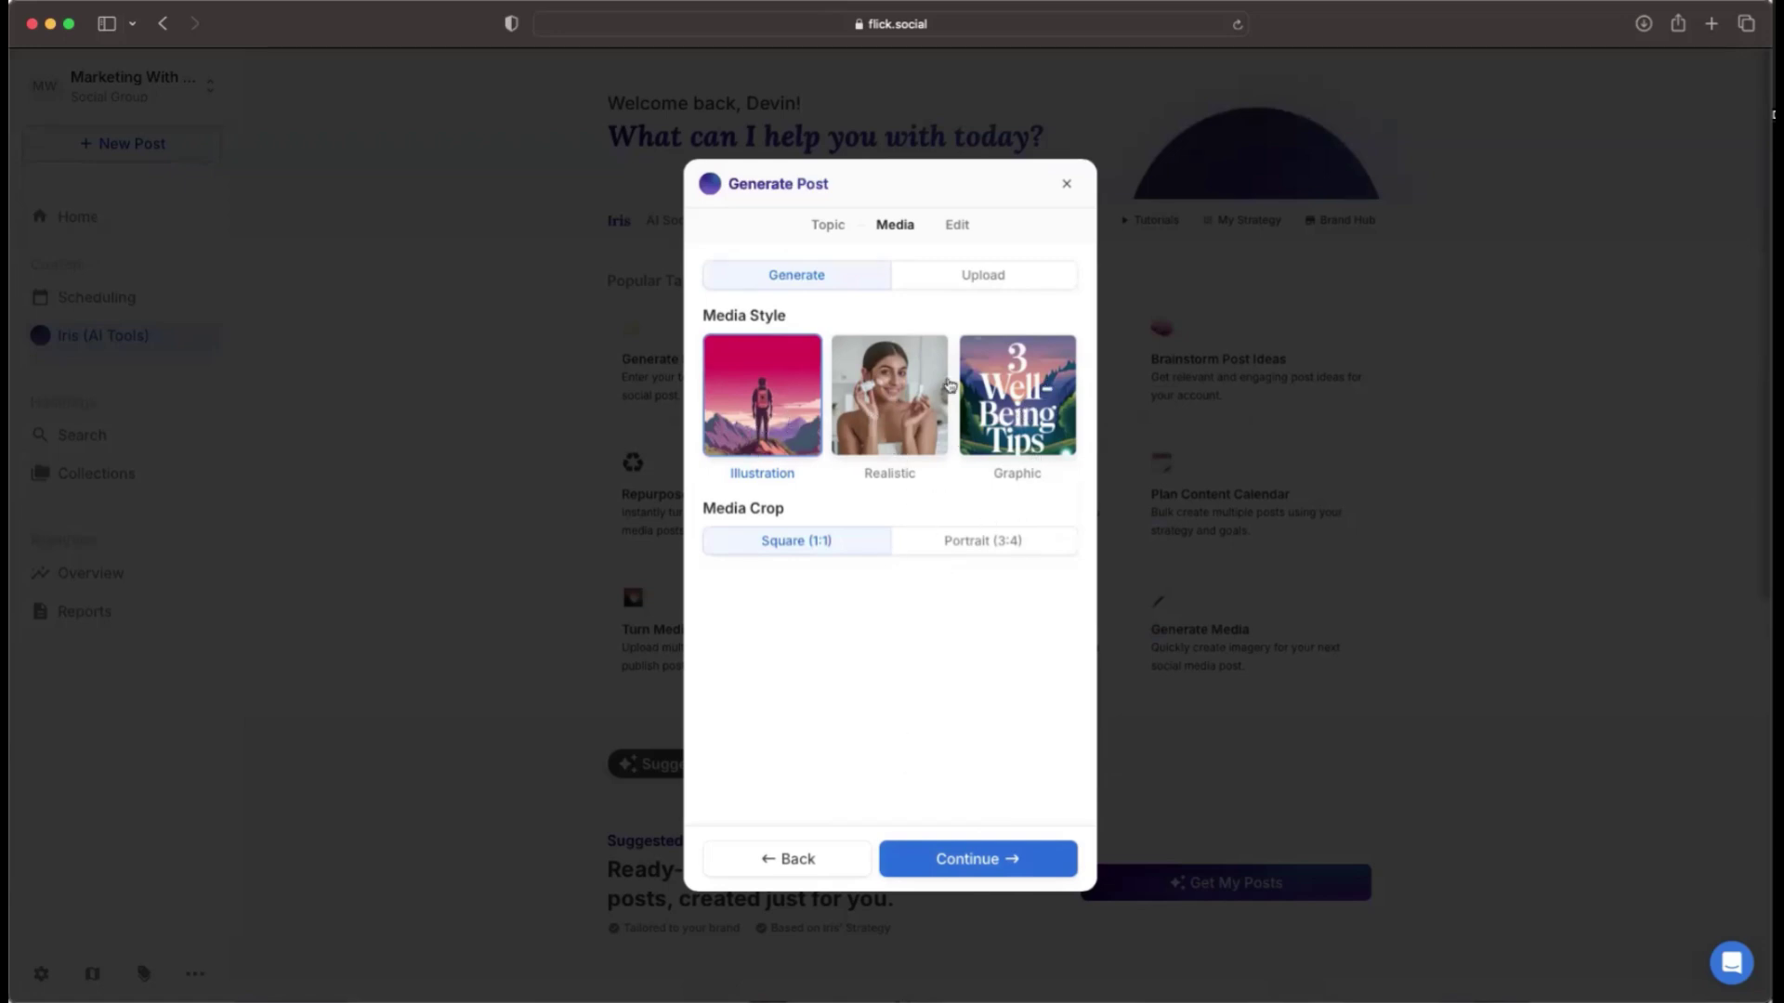
Close the post dialog, start Generate Caption and enter the topic AI Marketing.
click(1066, 184)
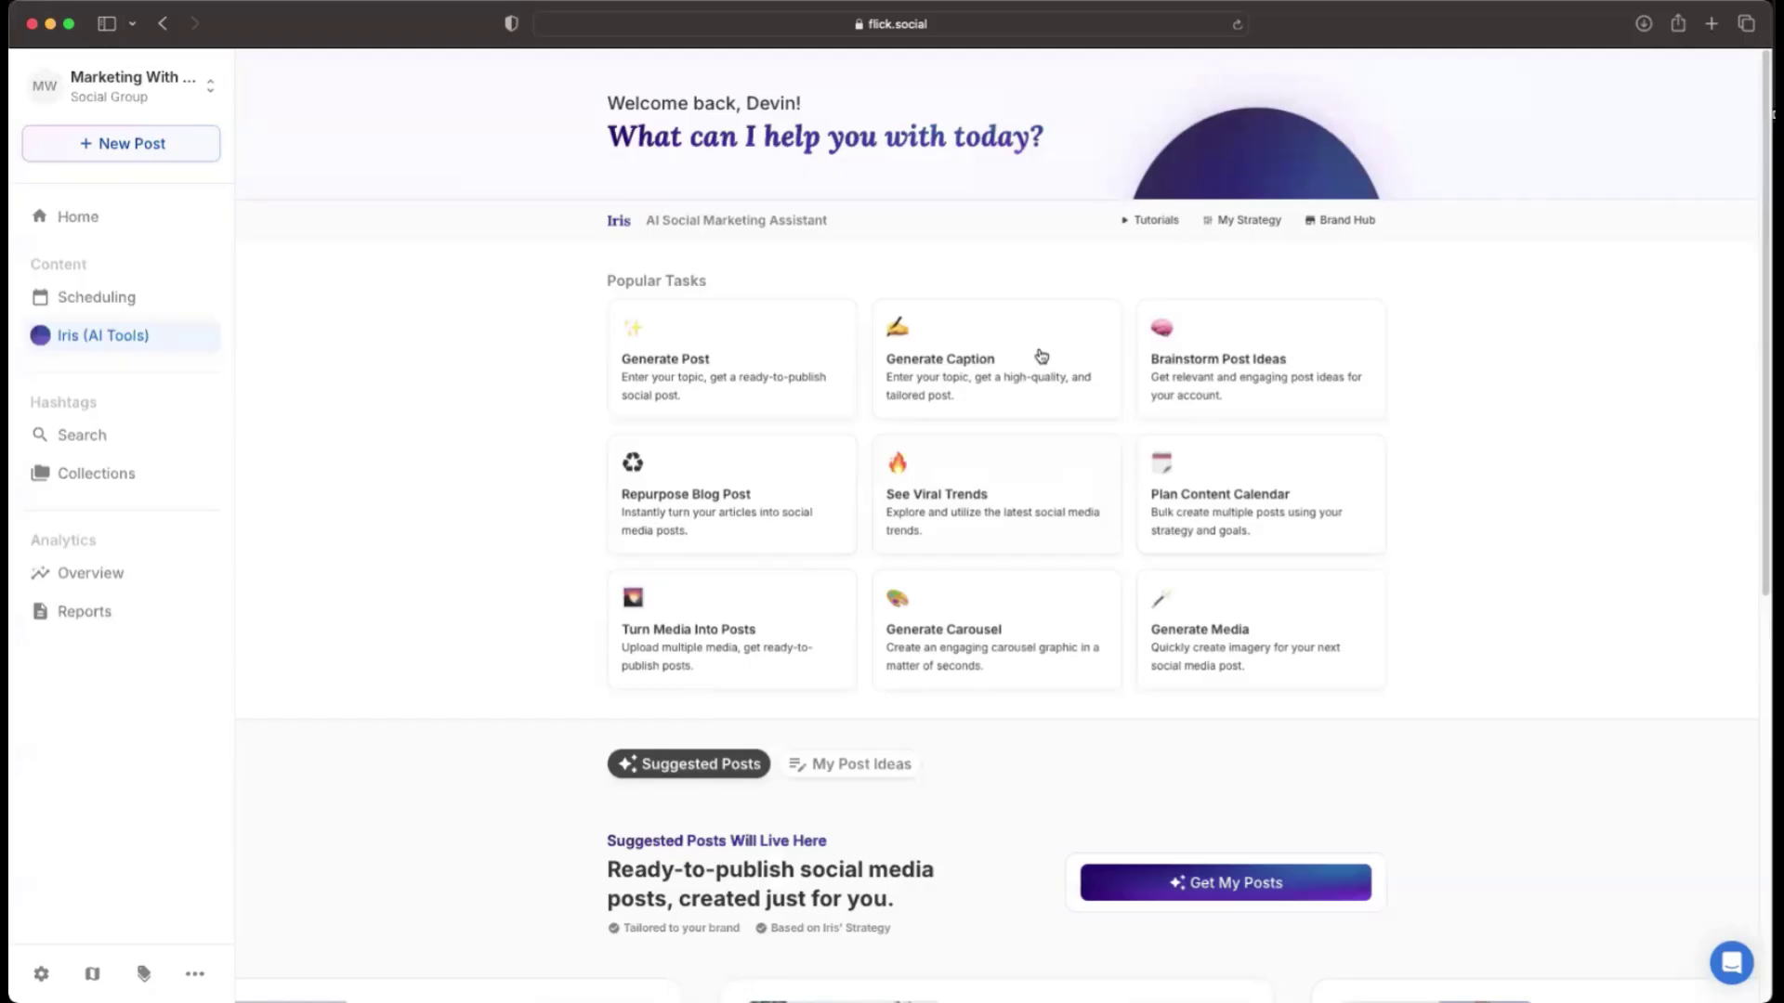
click(1040, 356)
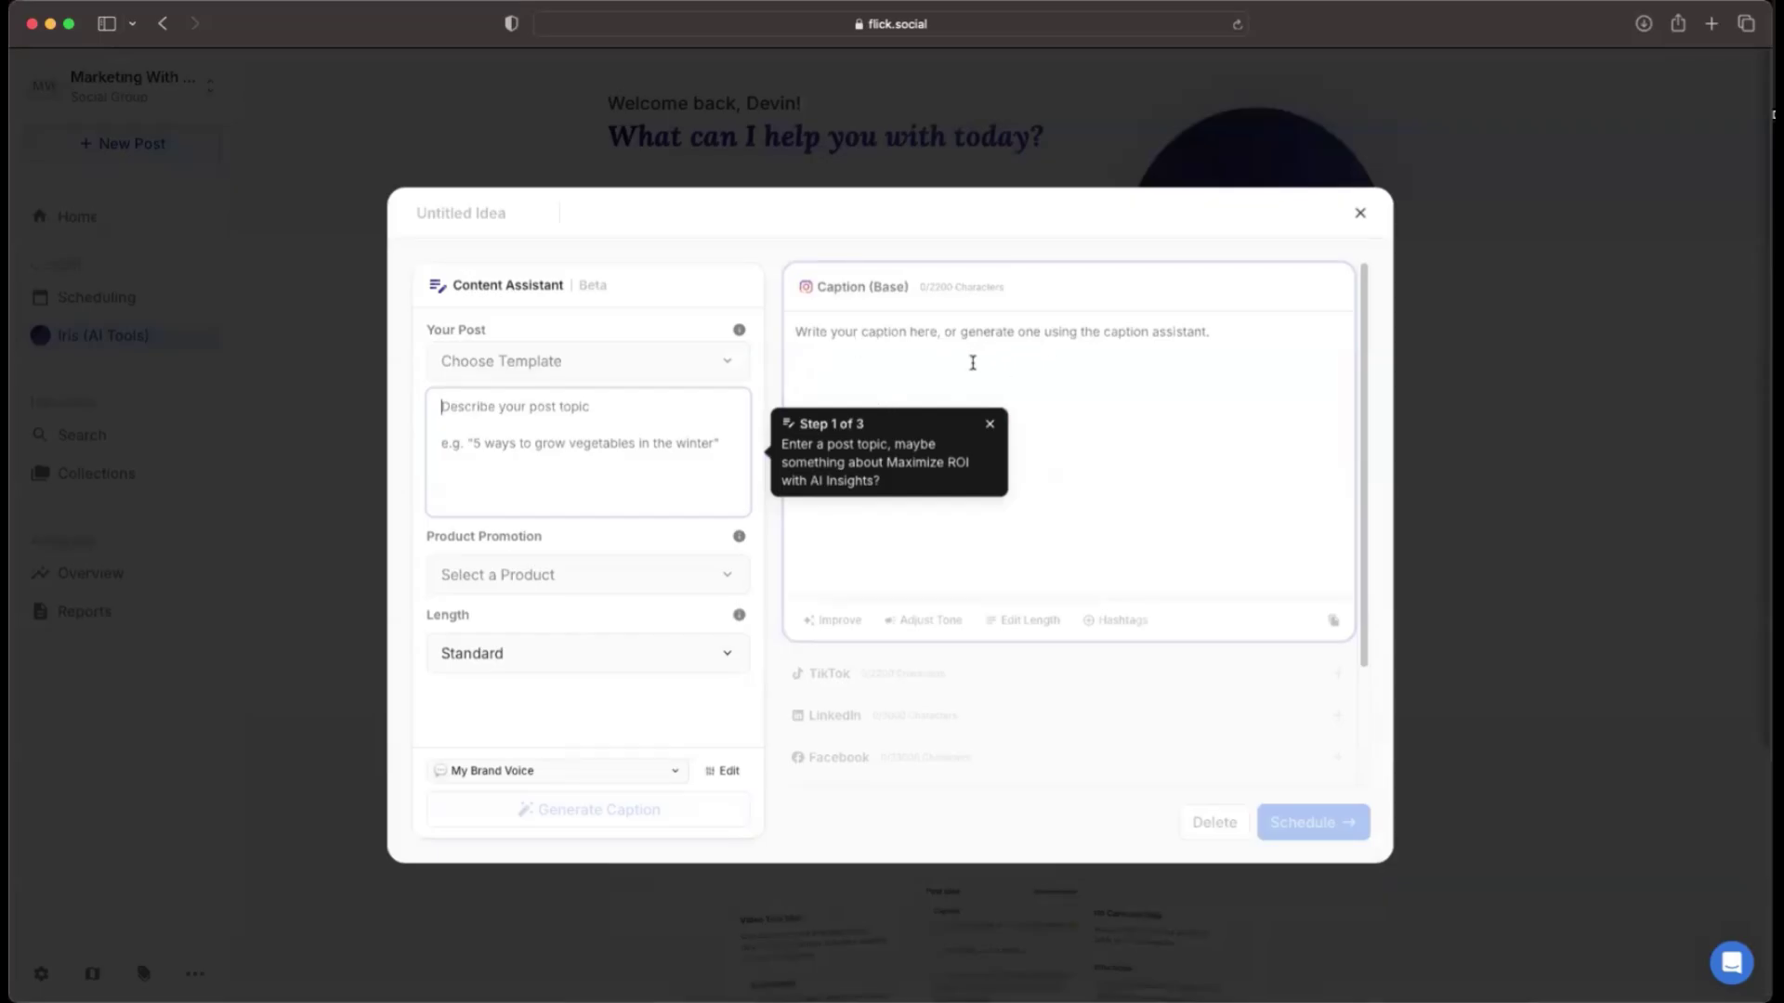
click(567, 436)
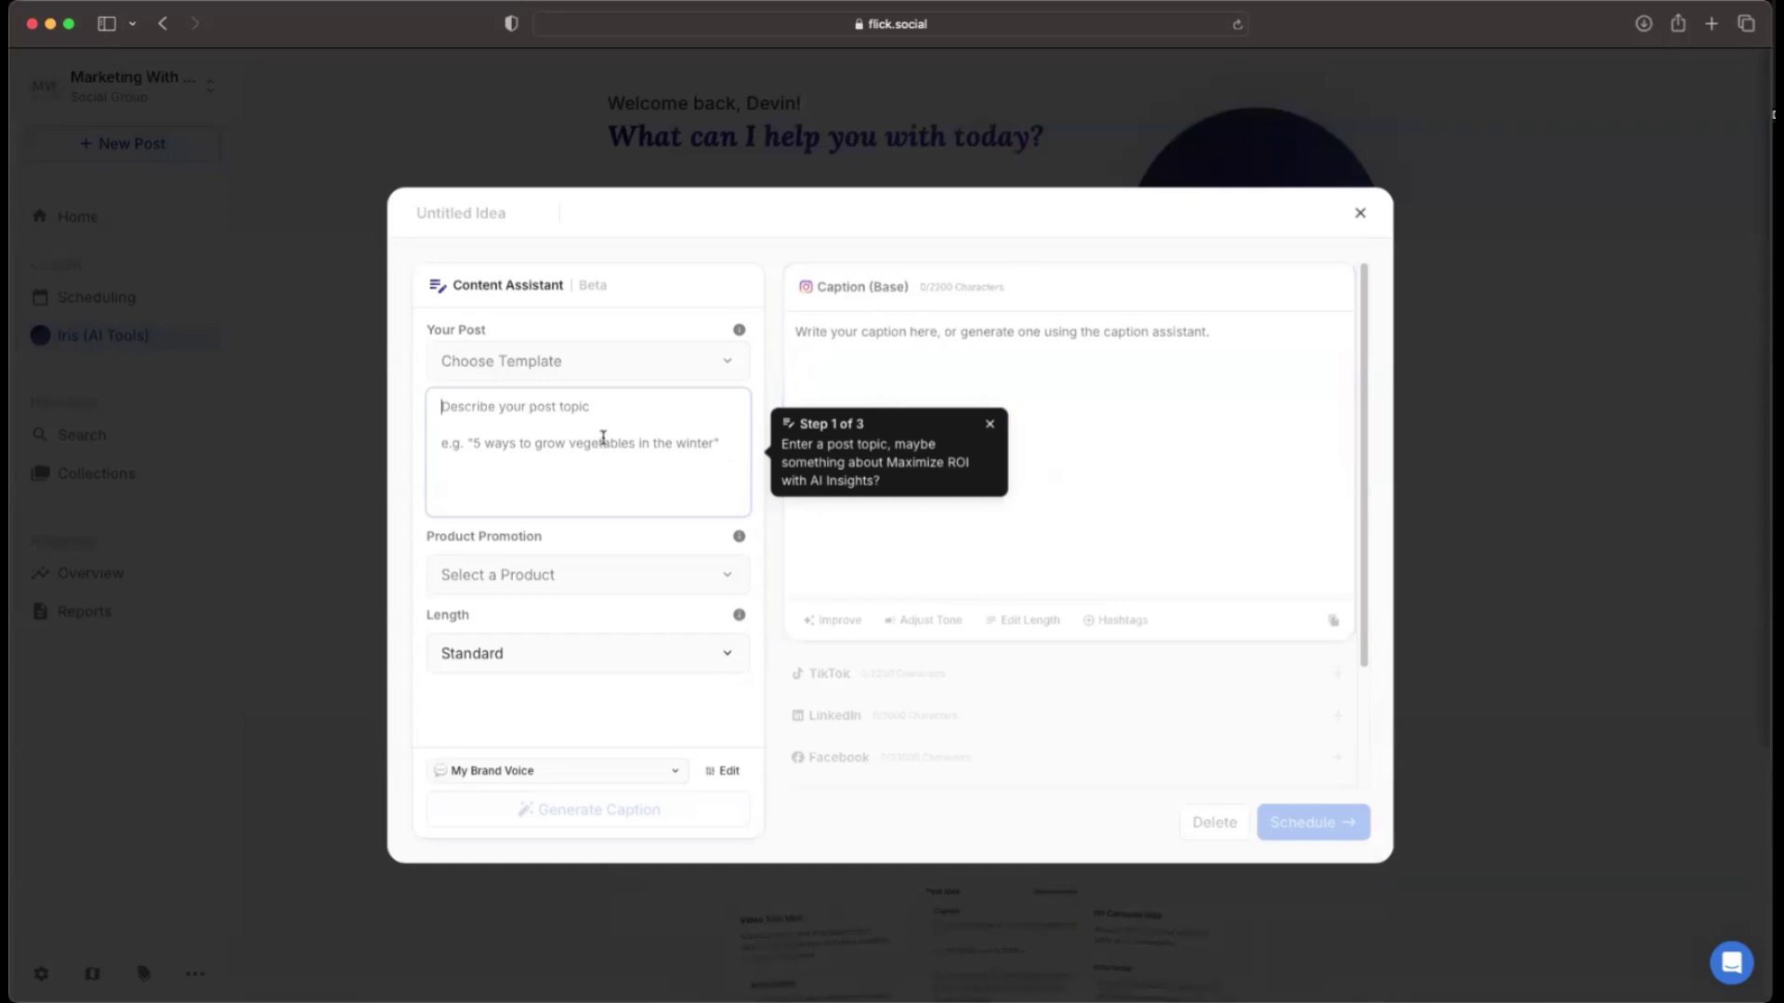
text(AI)
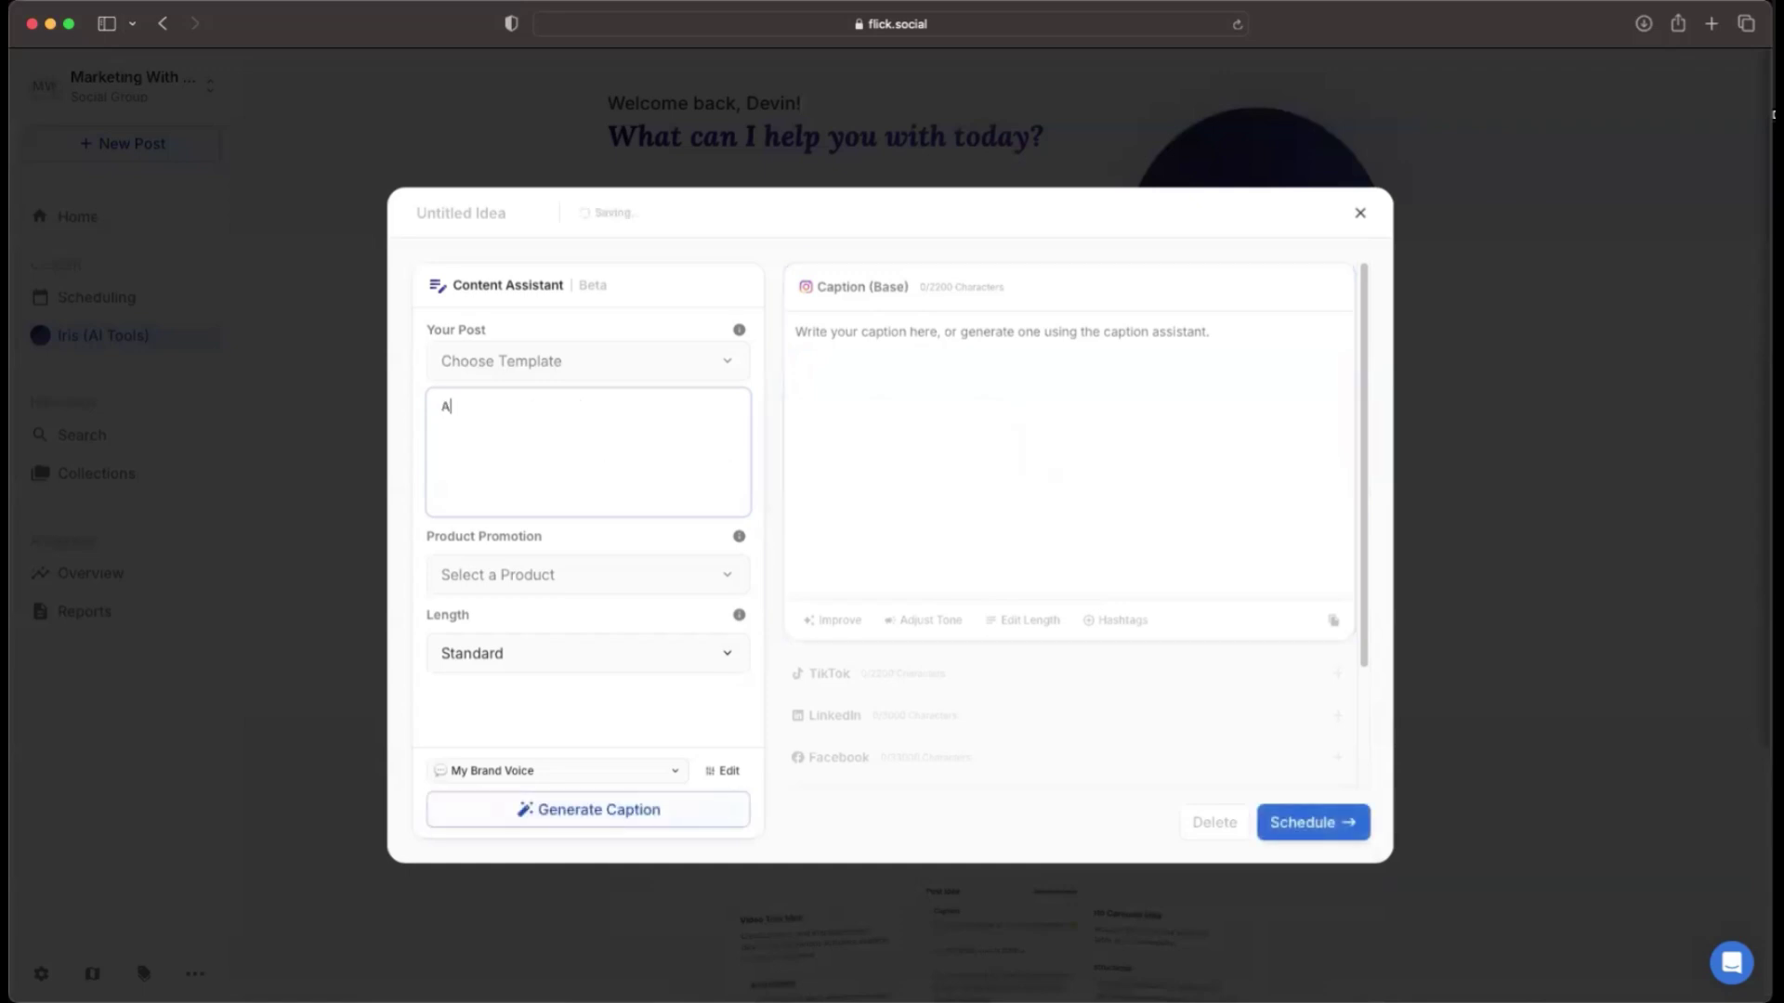
text( Market)
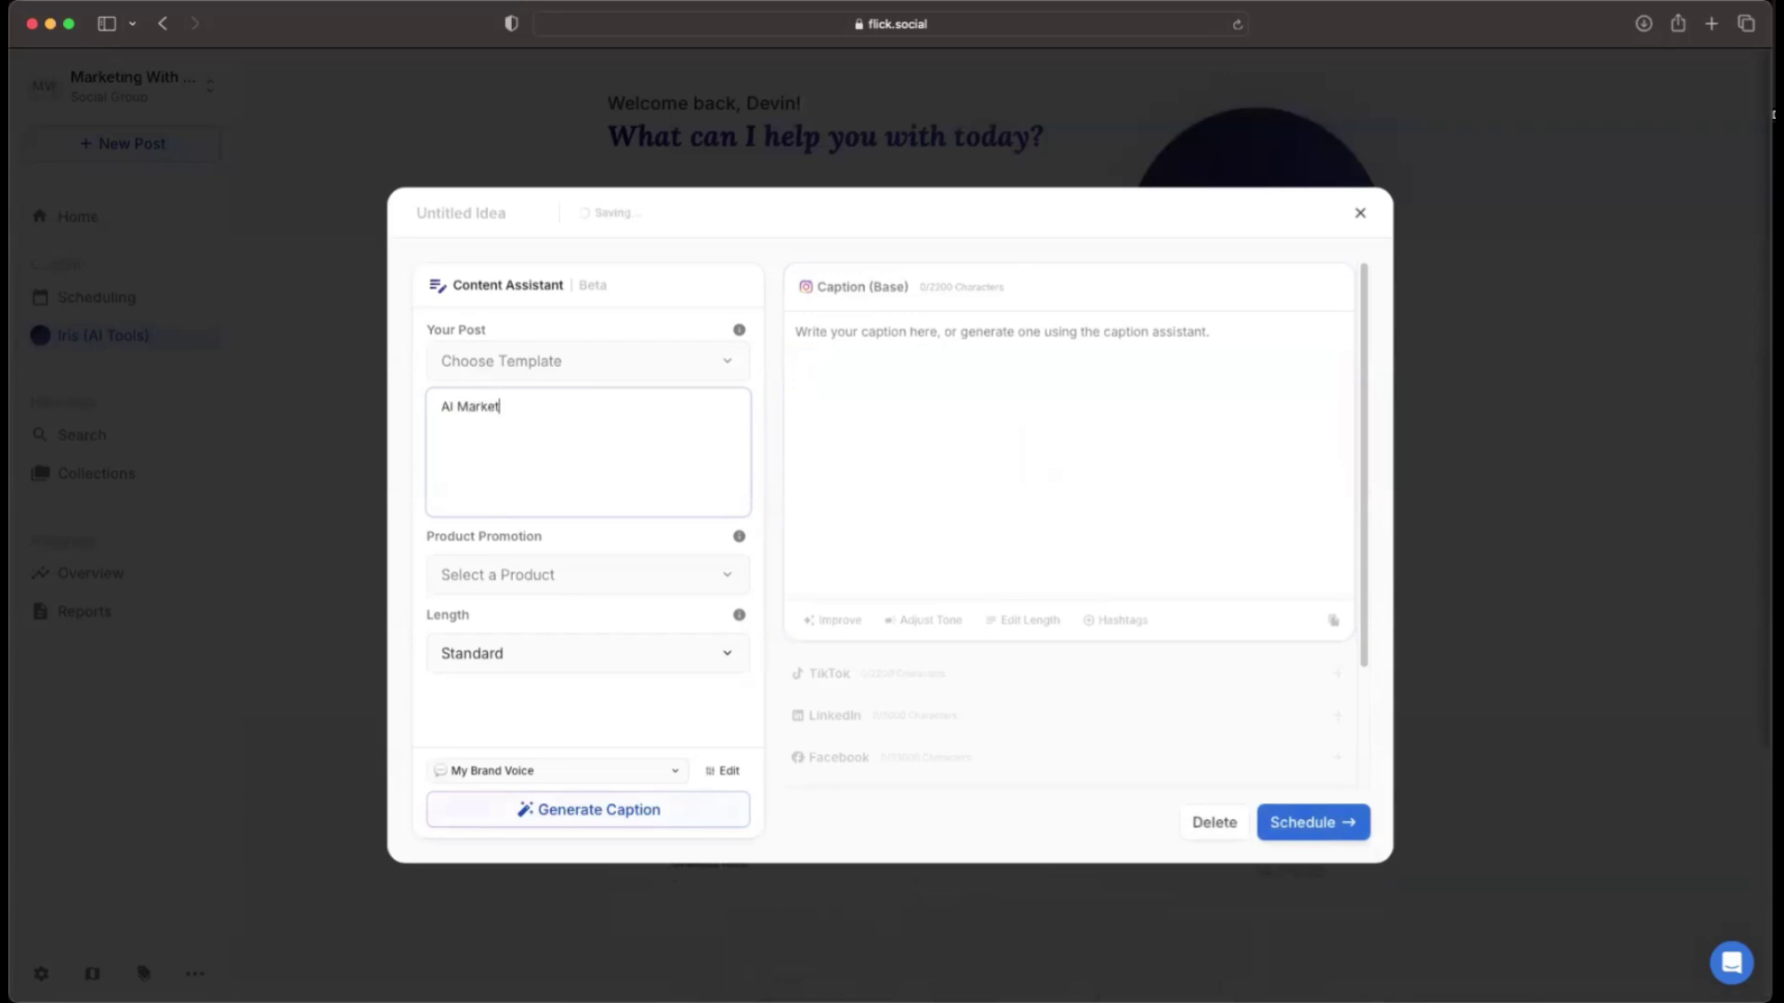
text(ing)
Pick the How-To Guide template from the Informational templates.
click(666, 371)
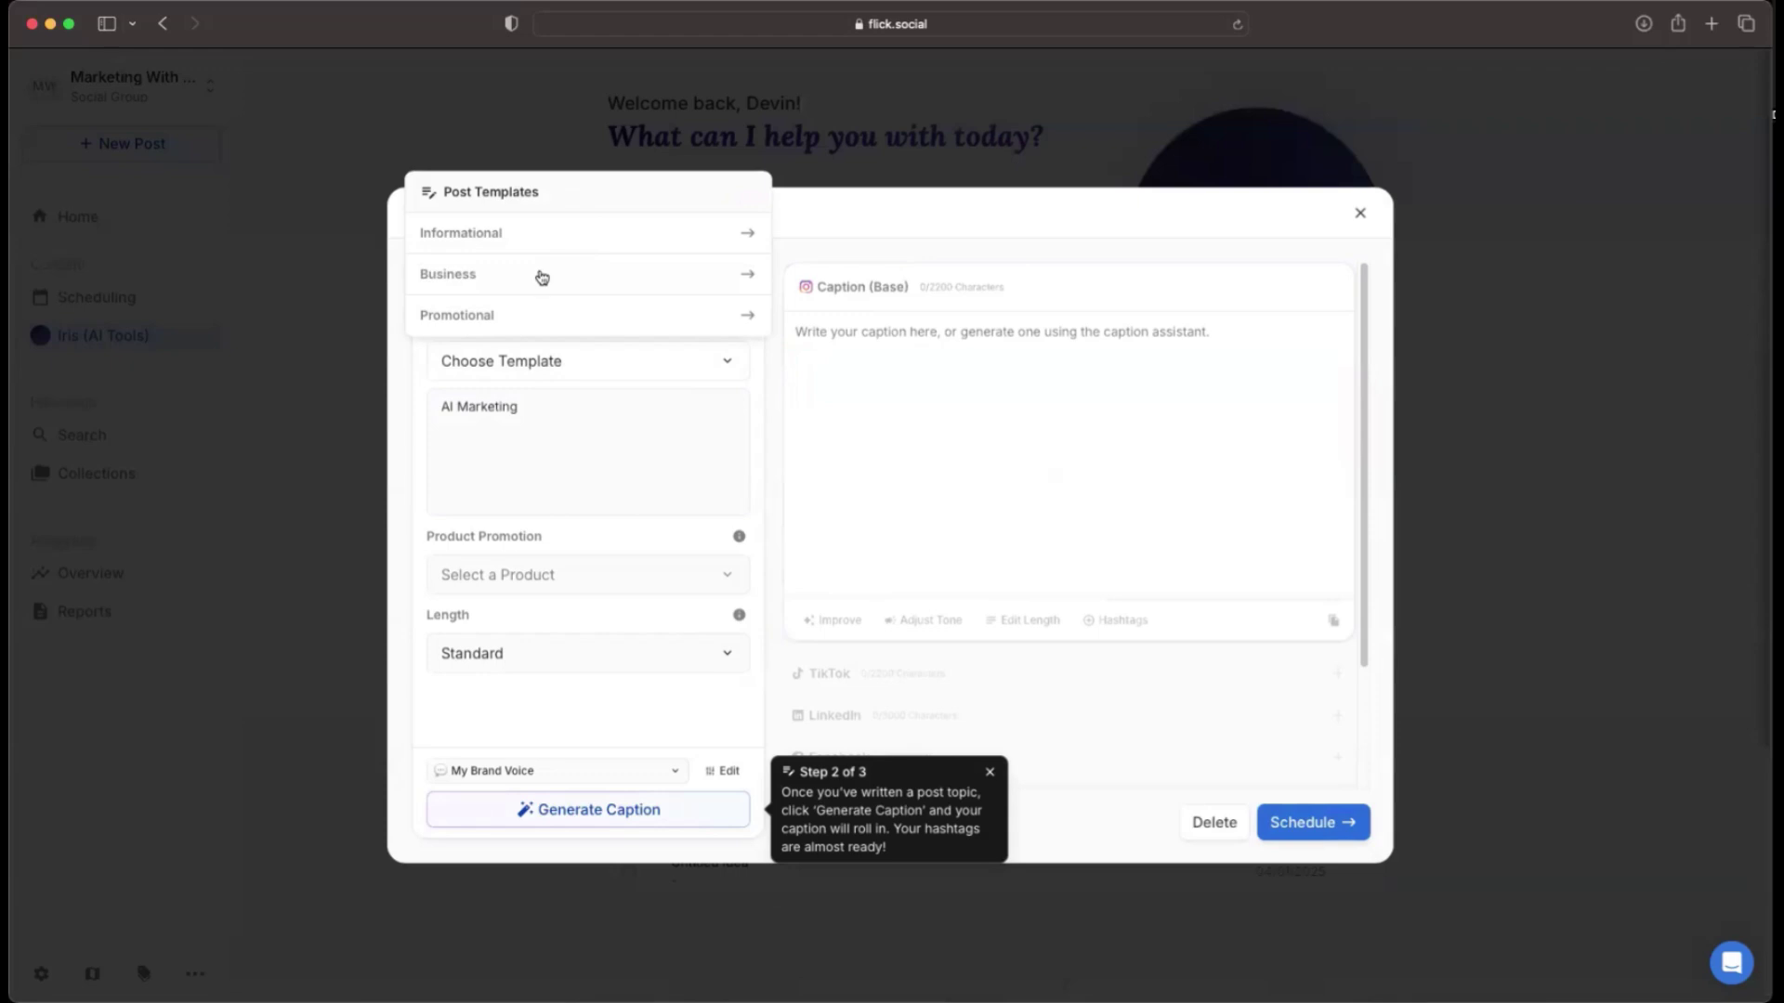
click(553, 241)
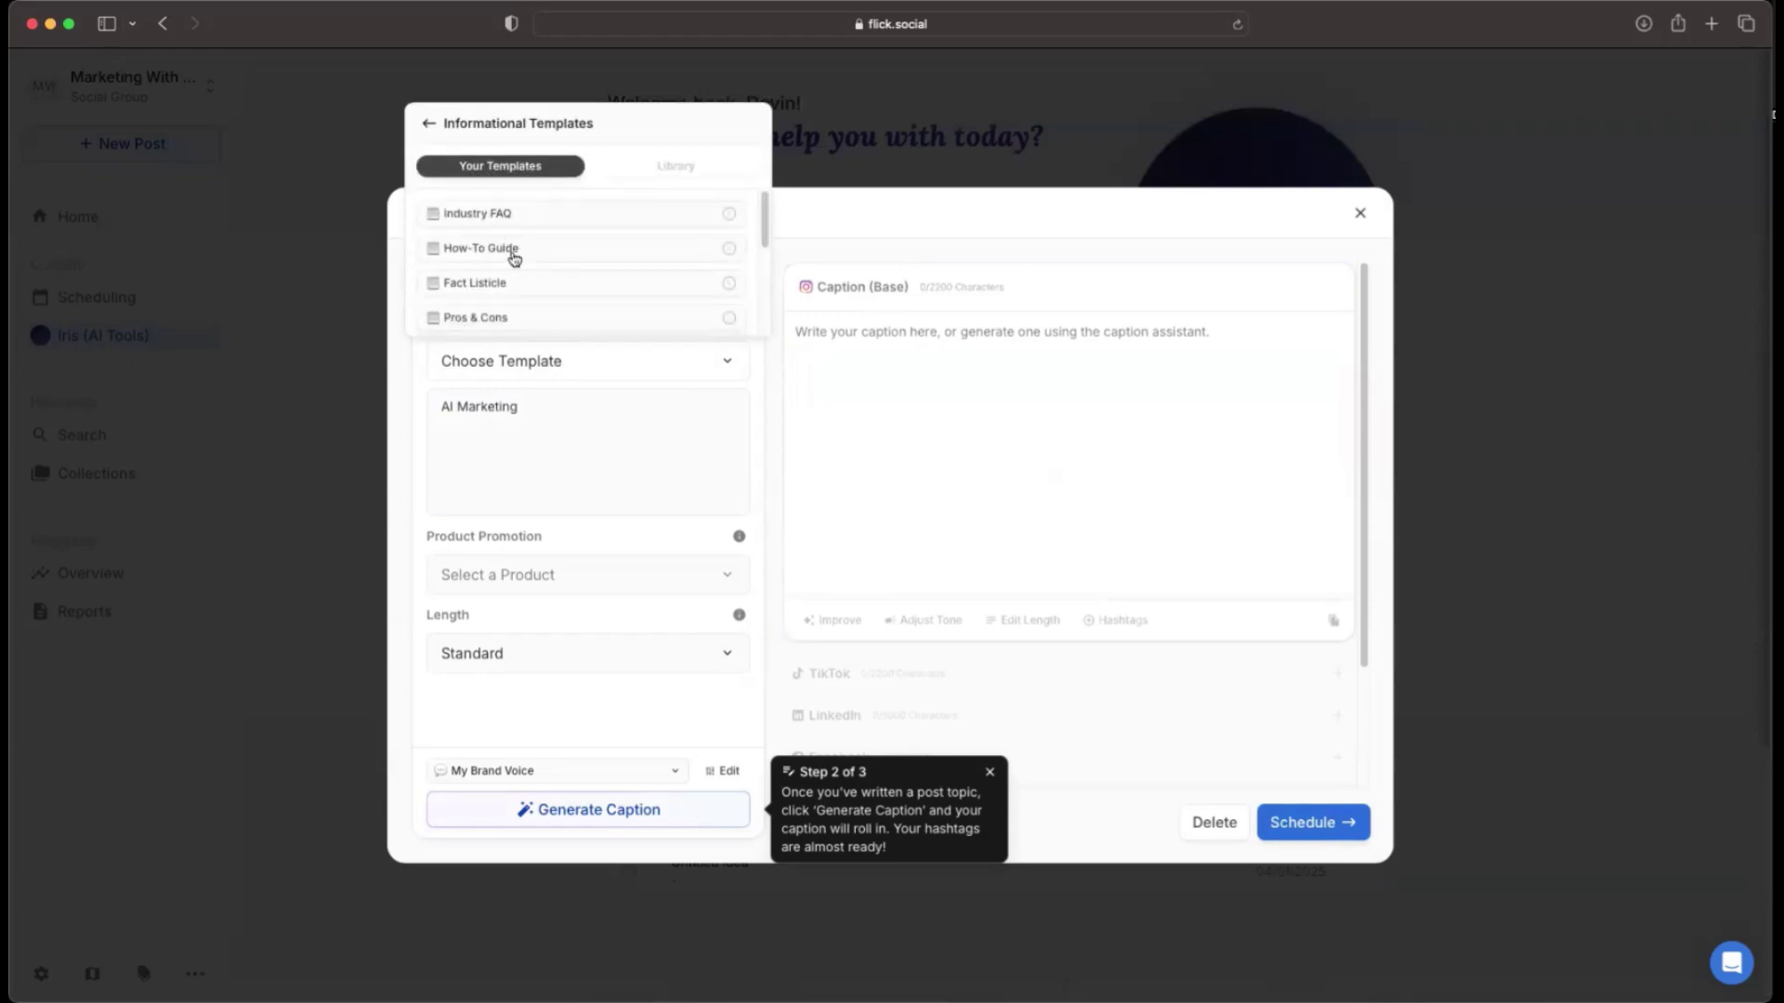
click(511, 254)
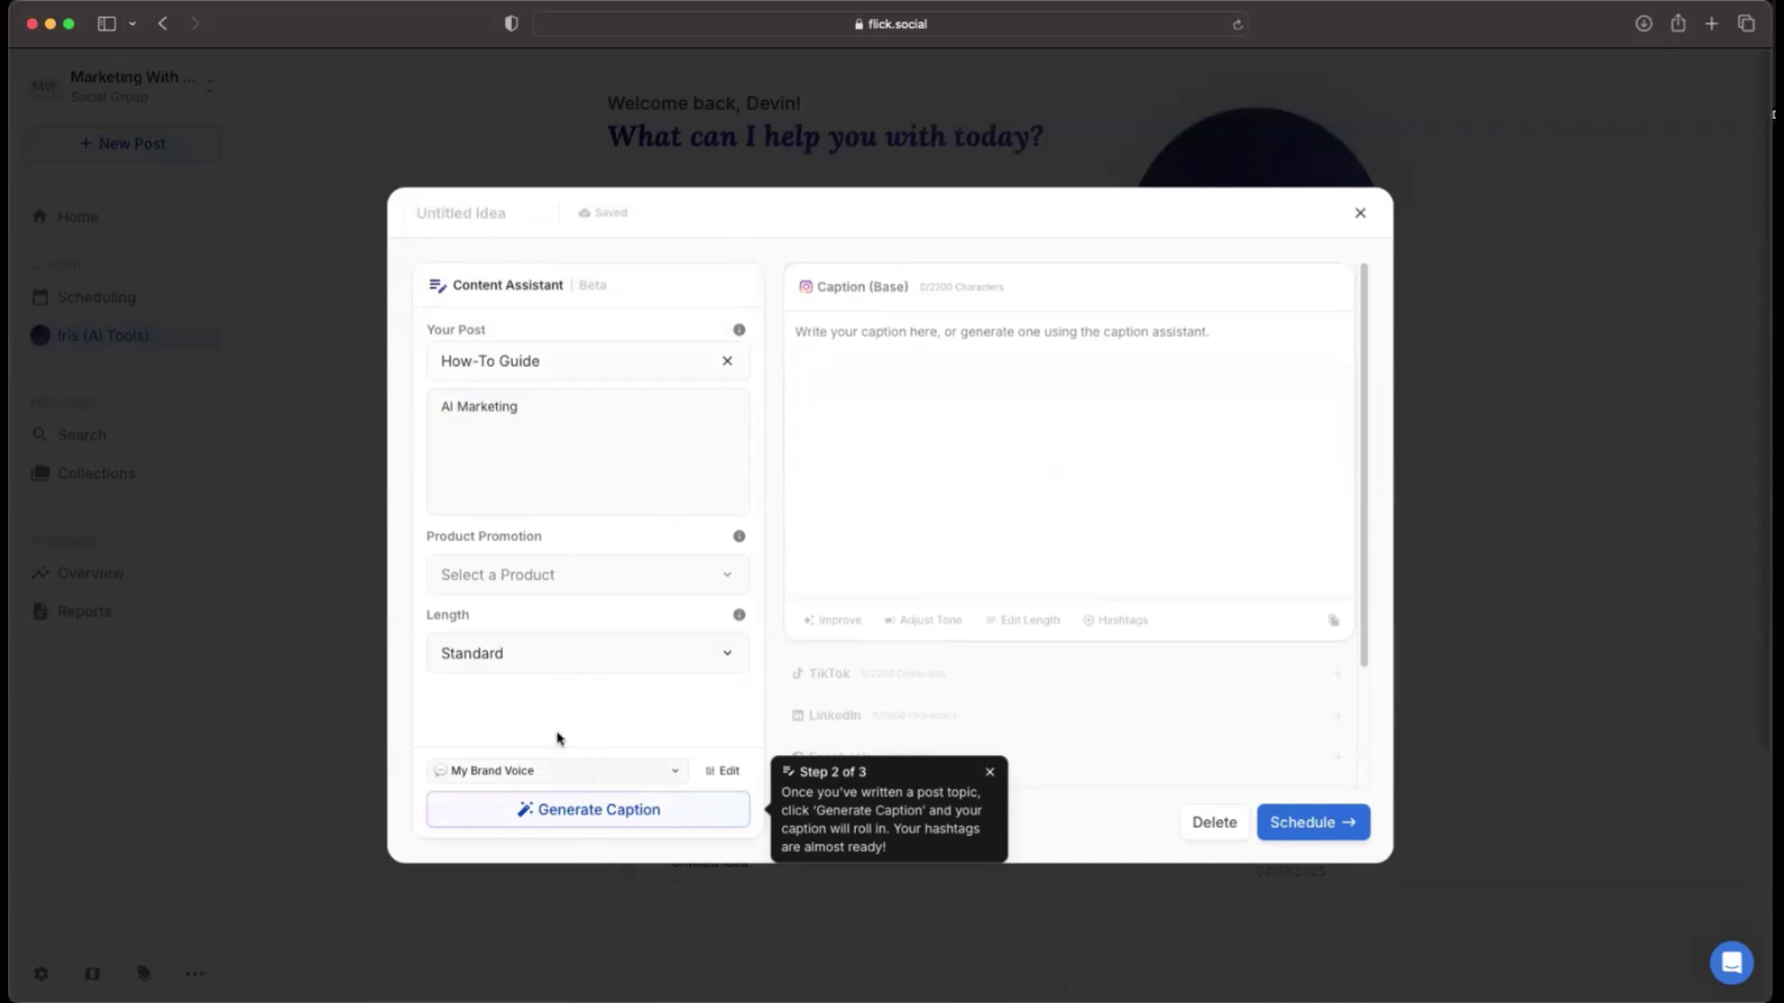
Generate the How-To caption beginning 'Transform your marketing game with AI!'.
click(990, 773)
click(665, 814)
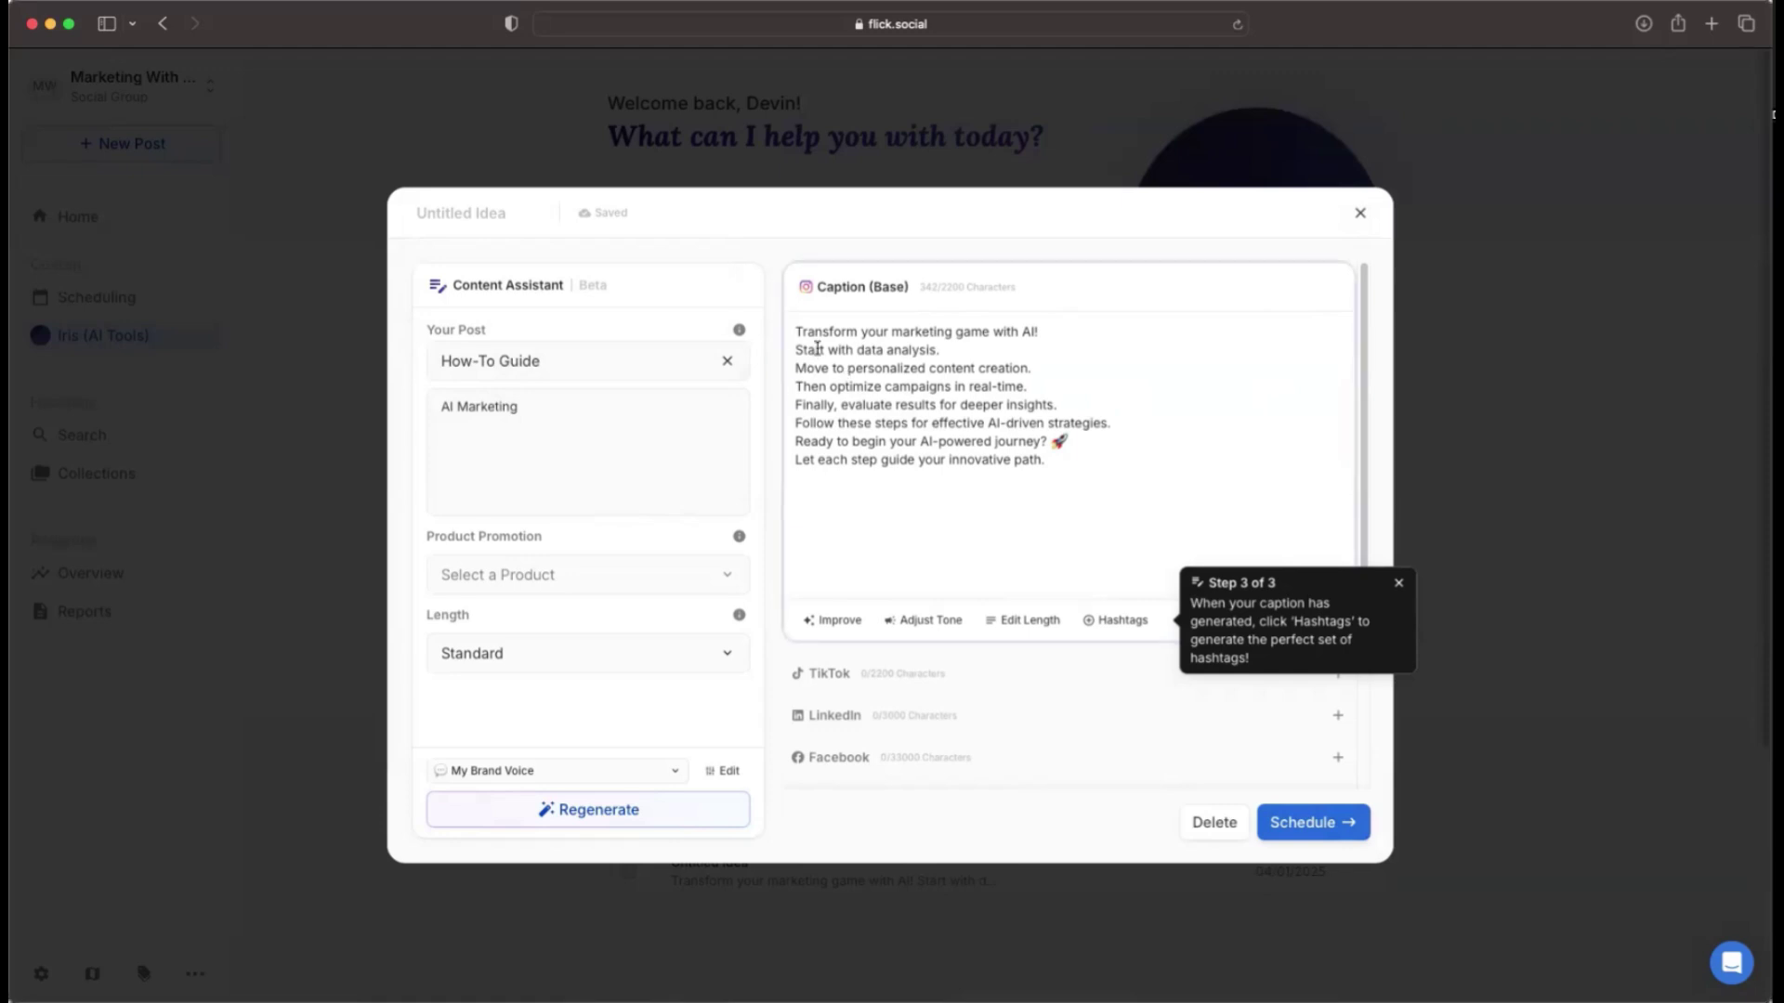
Close the caption editor keeping the idea, then check the blog and YouTube repurposing tool.
click(1360, 213)
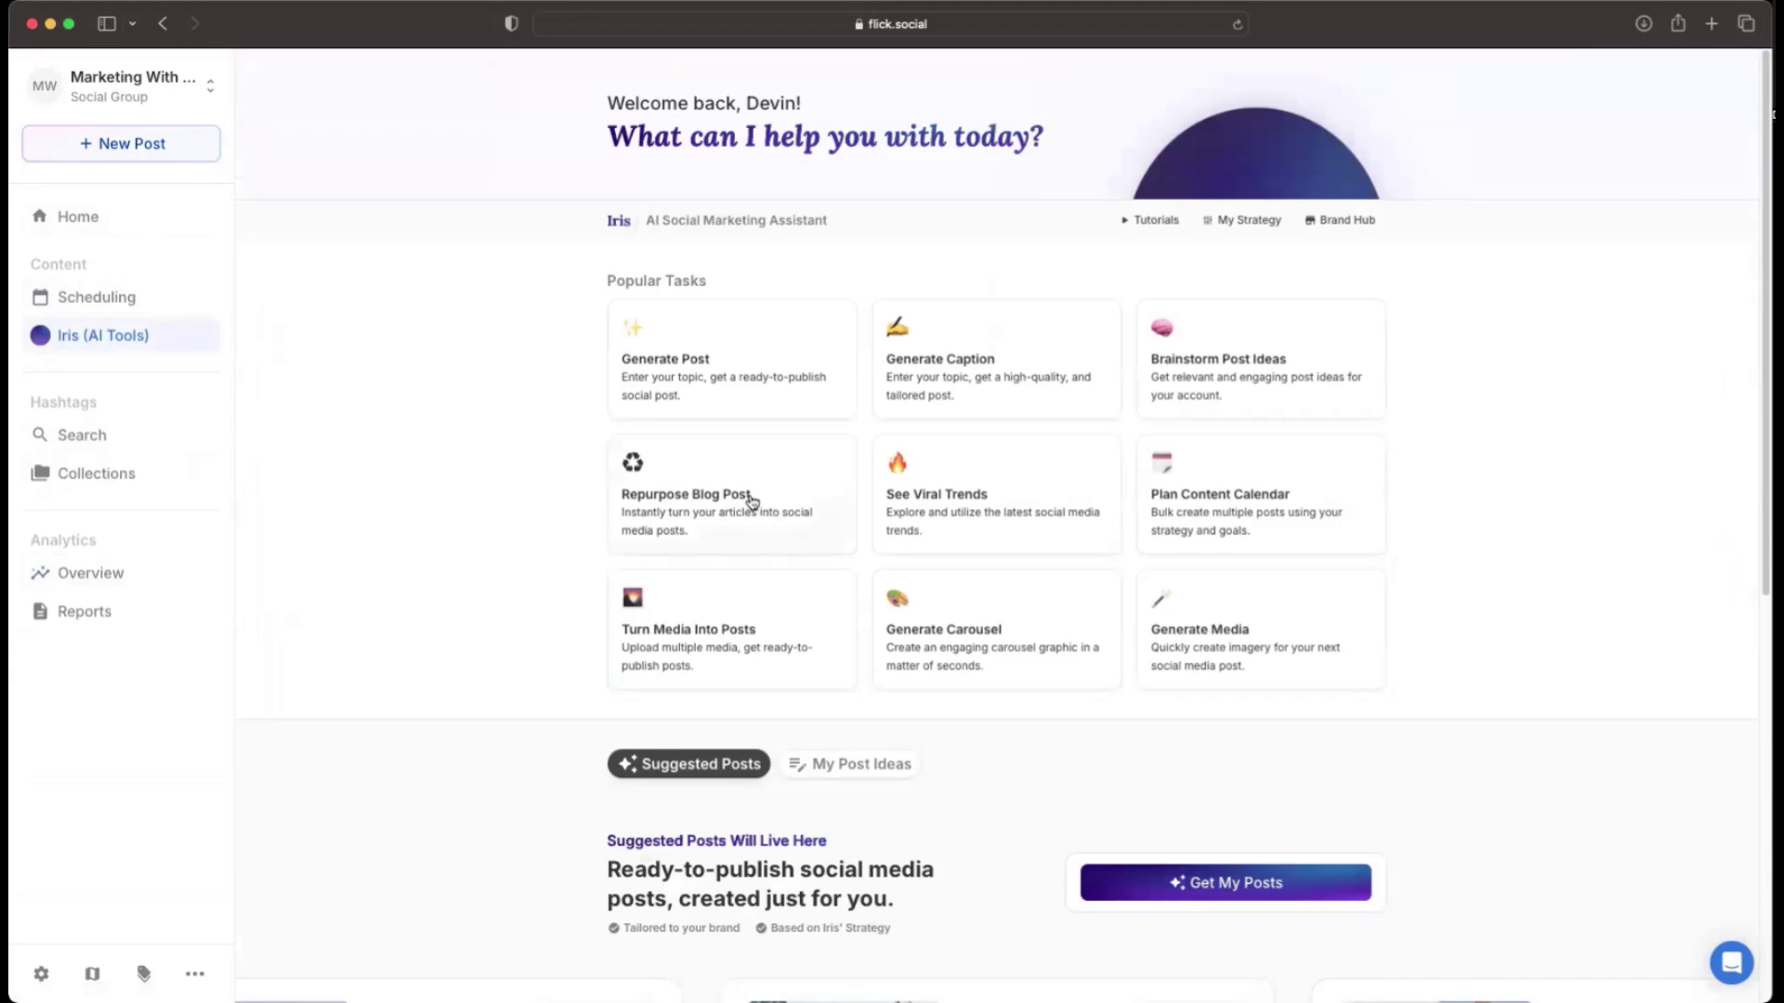
click(757, 494)
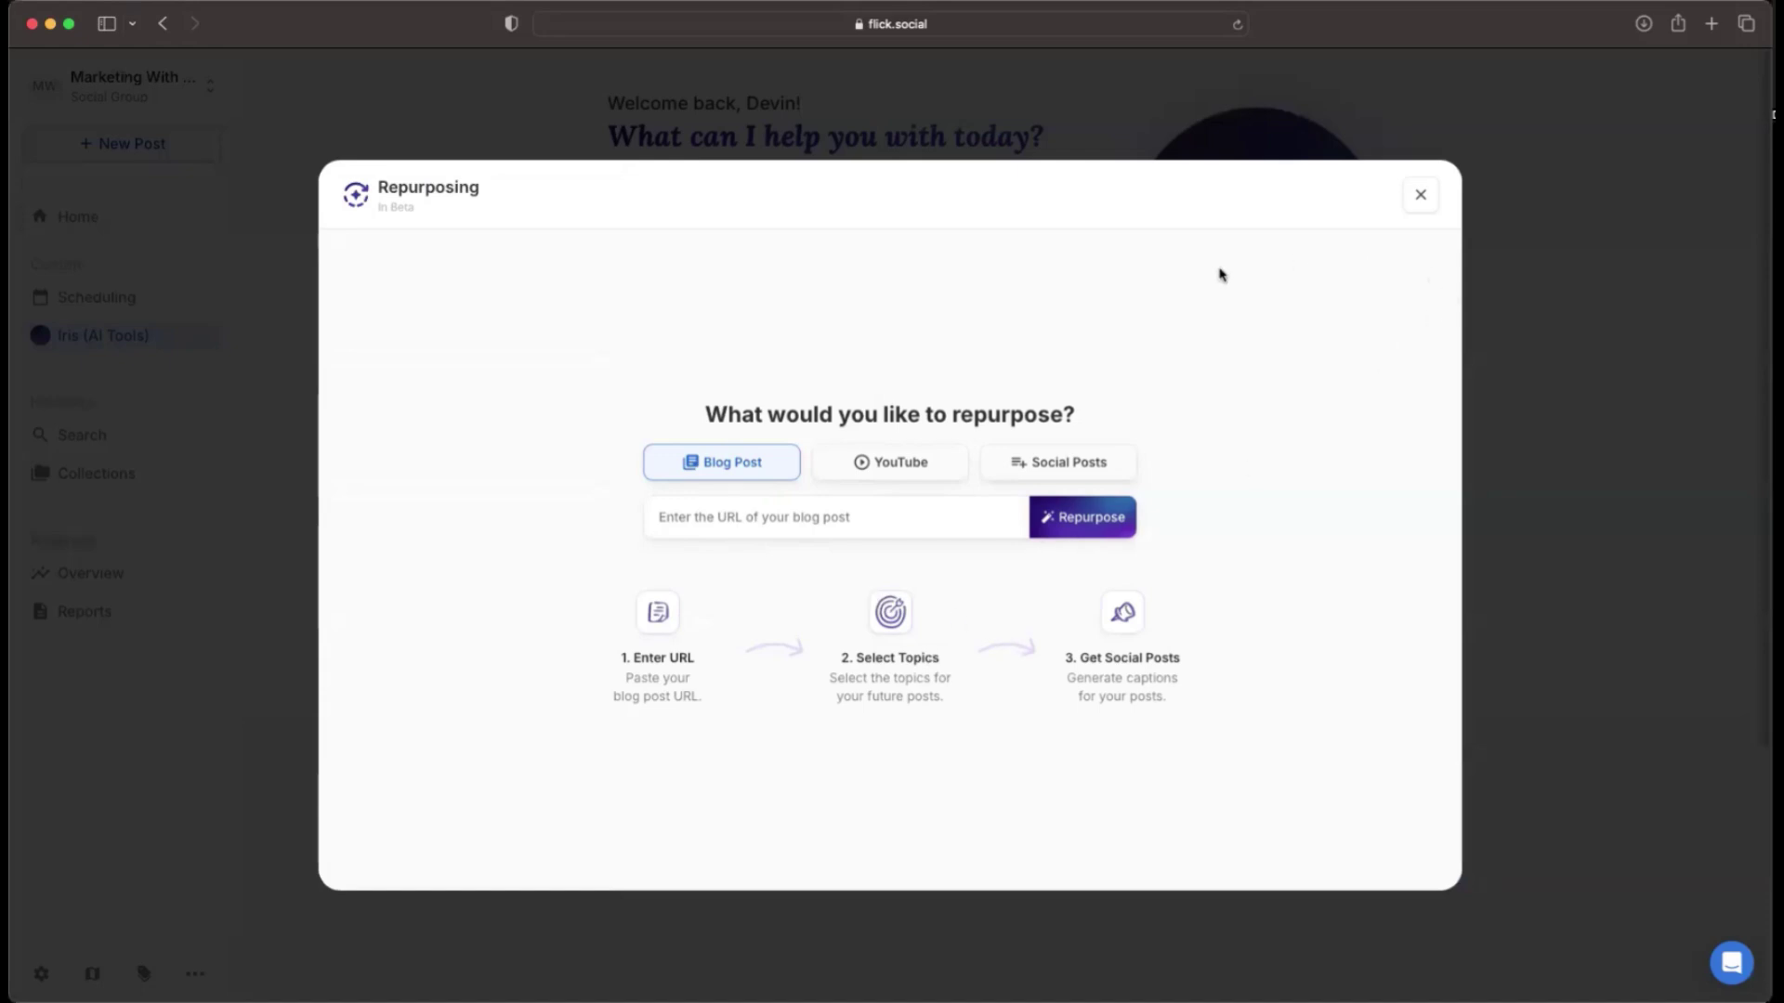
click(878, 468)
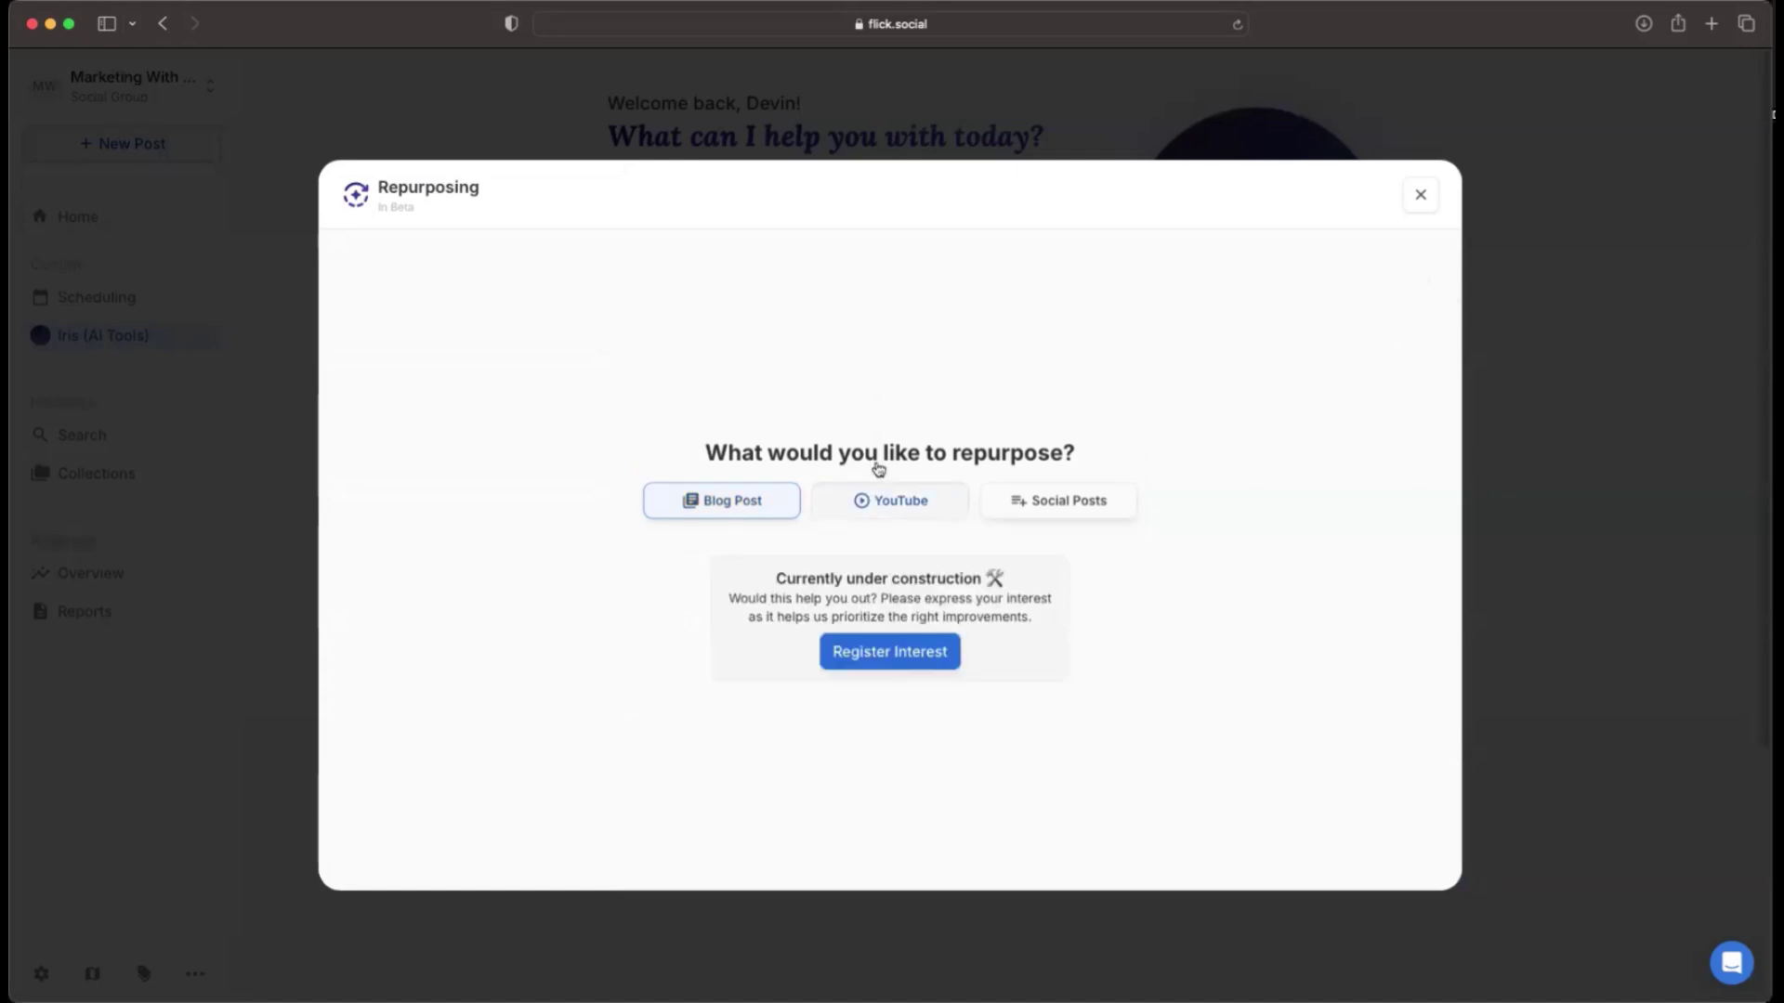
click(1420, 194)
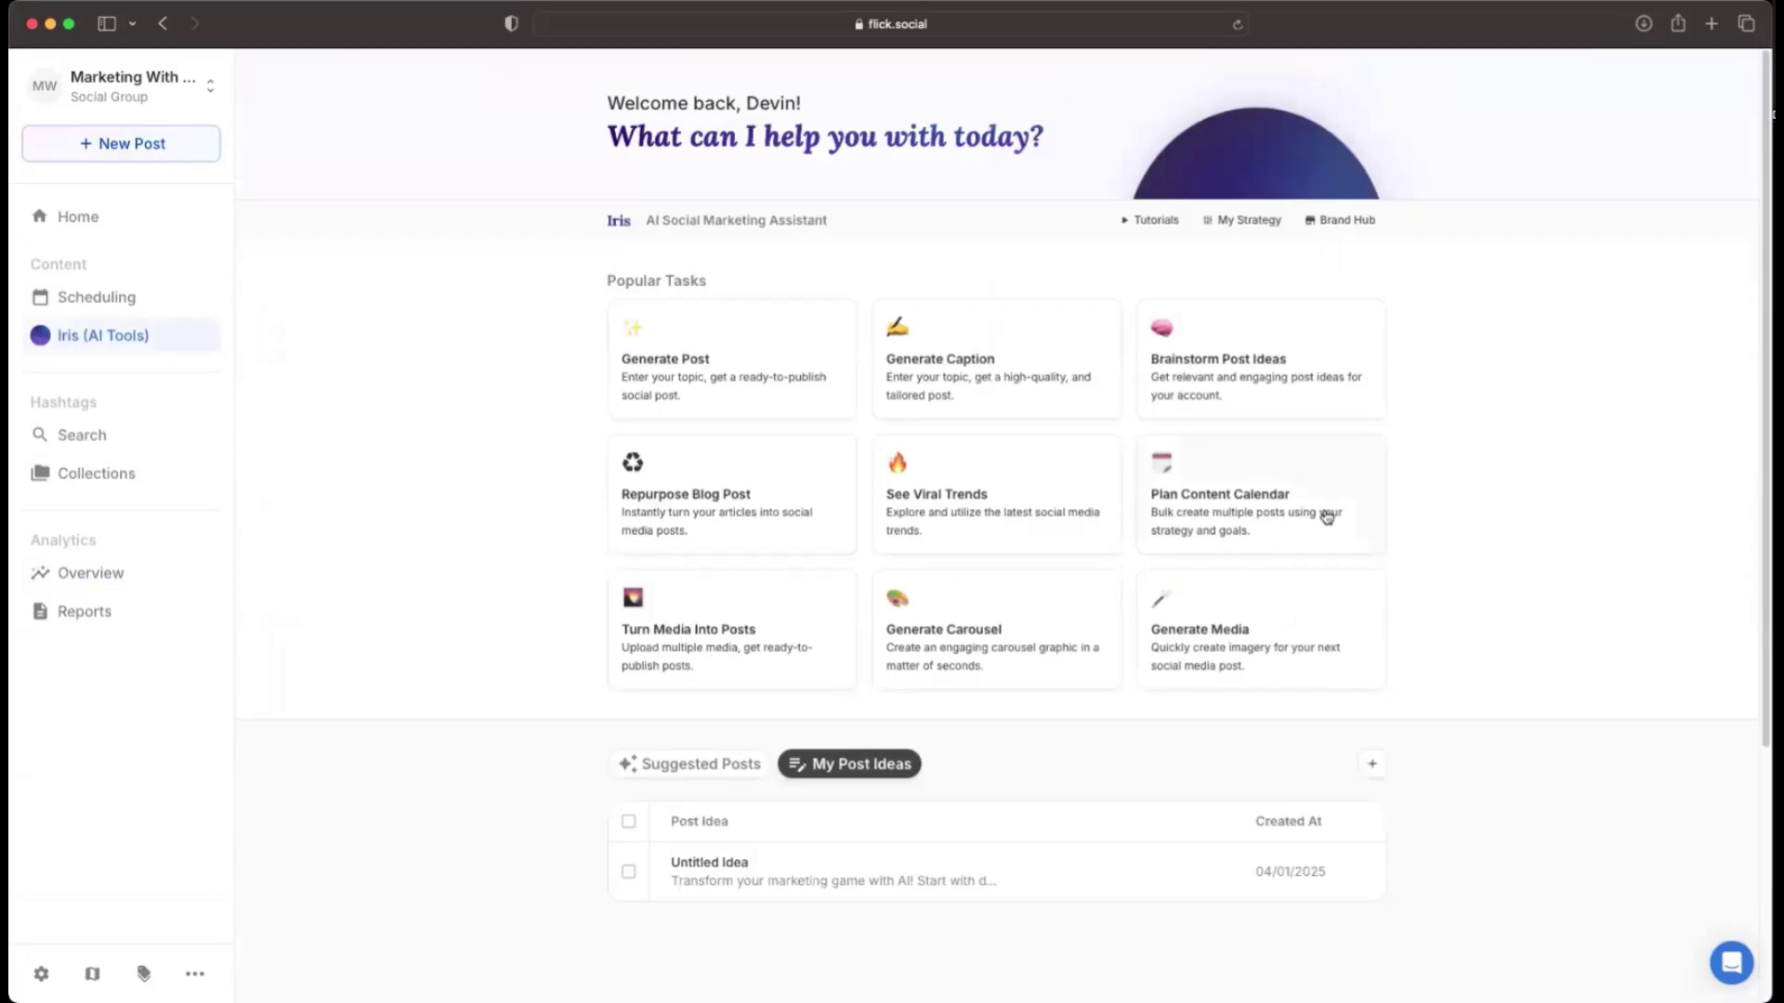